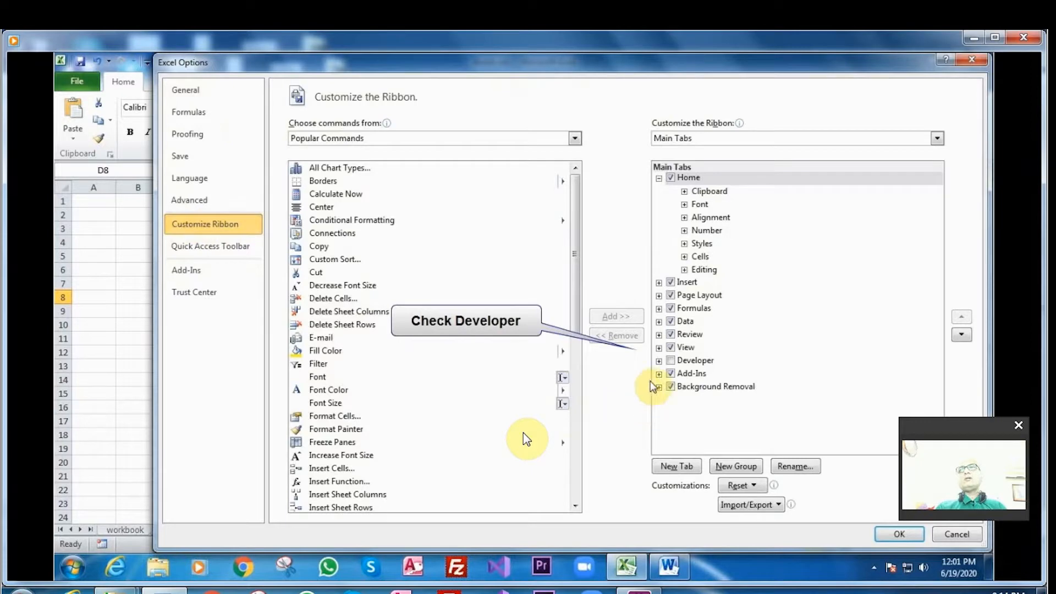
- Close the tutorial video and look over the whole data table, A1:F15, on the workbook sheet
mouse_move(523, 434)
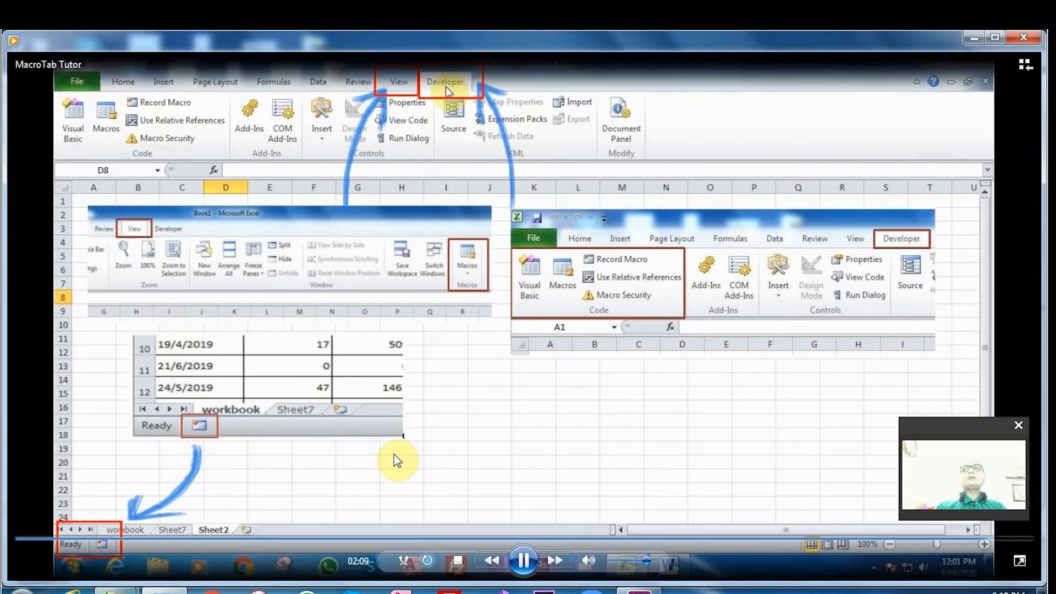
left_click(1018, 43)
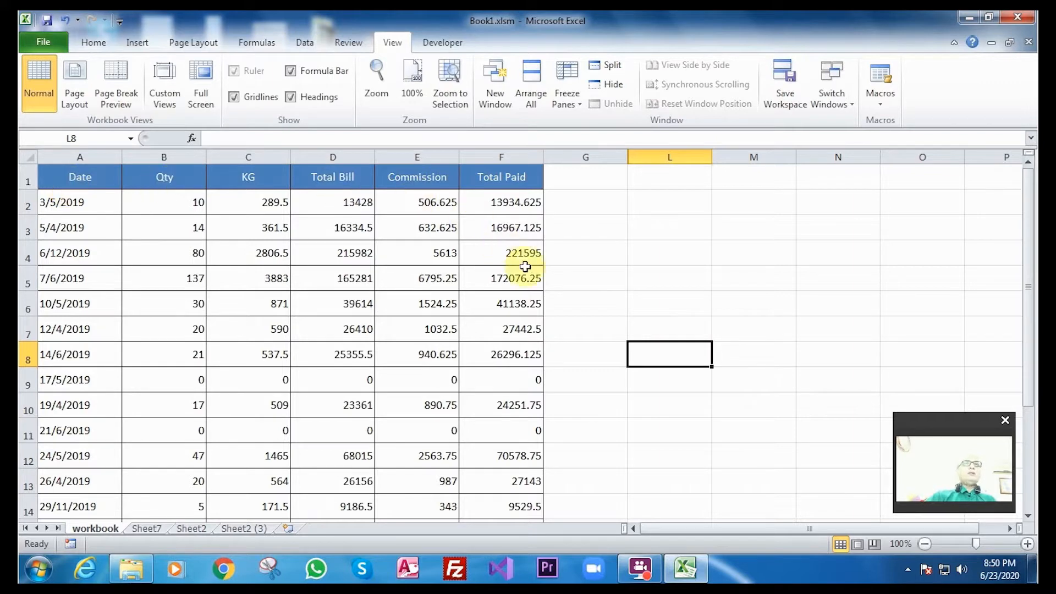
left_click_drag(54, 176, 500, 472)
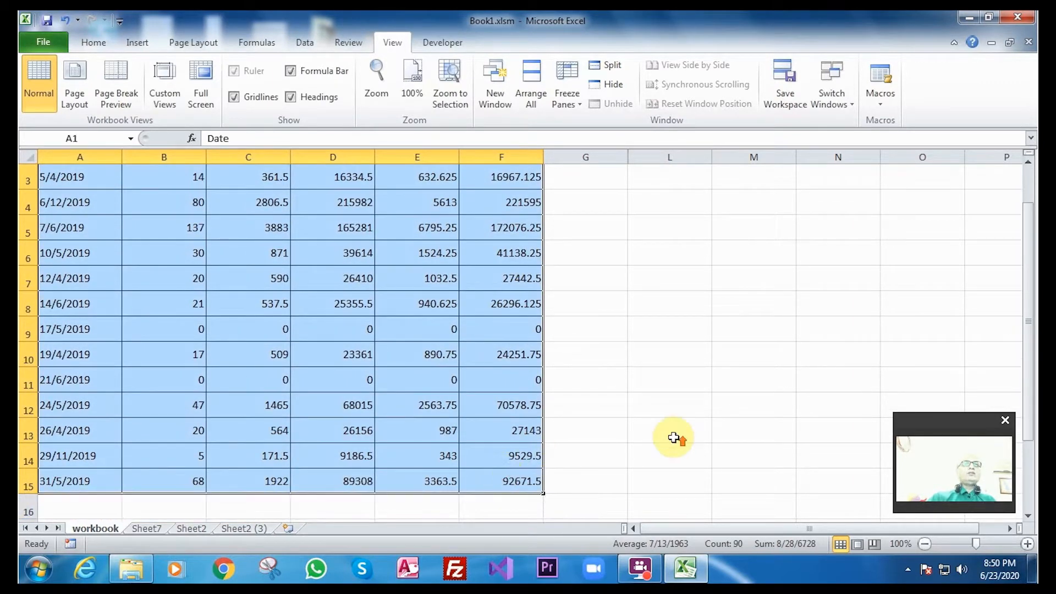
scroll(674, 437, "up", 1)
left_click(702, 372)
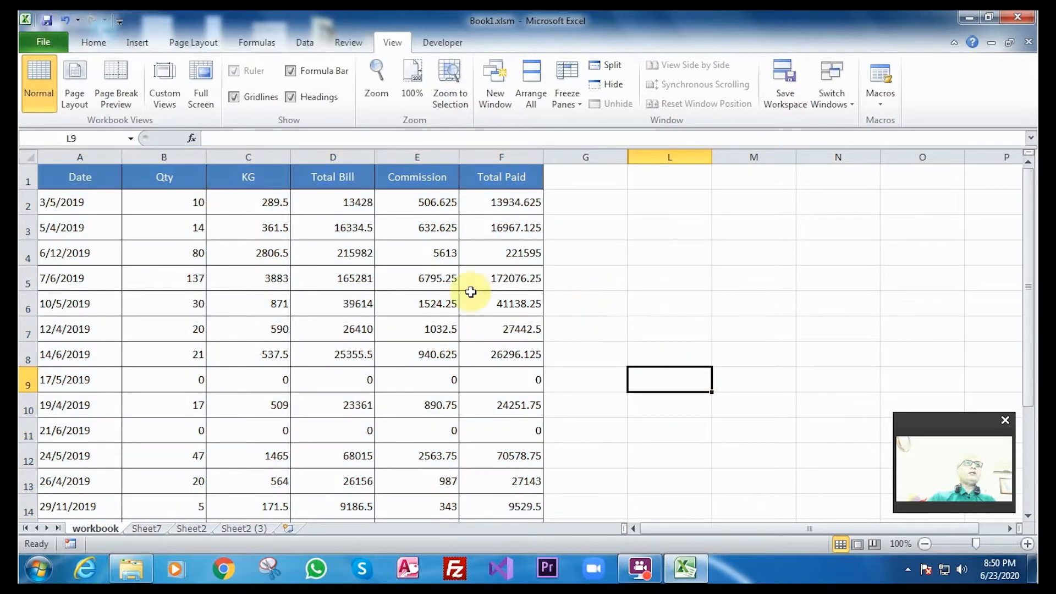
- Examine the table's column headers one by one, from Date through Total Paid
left_click(59, 177)
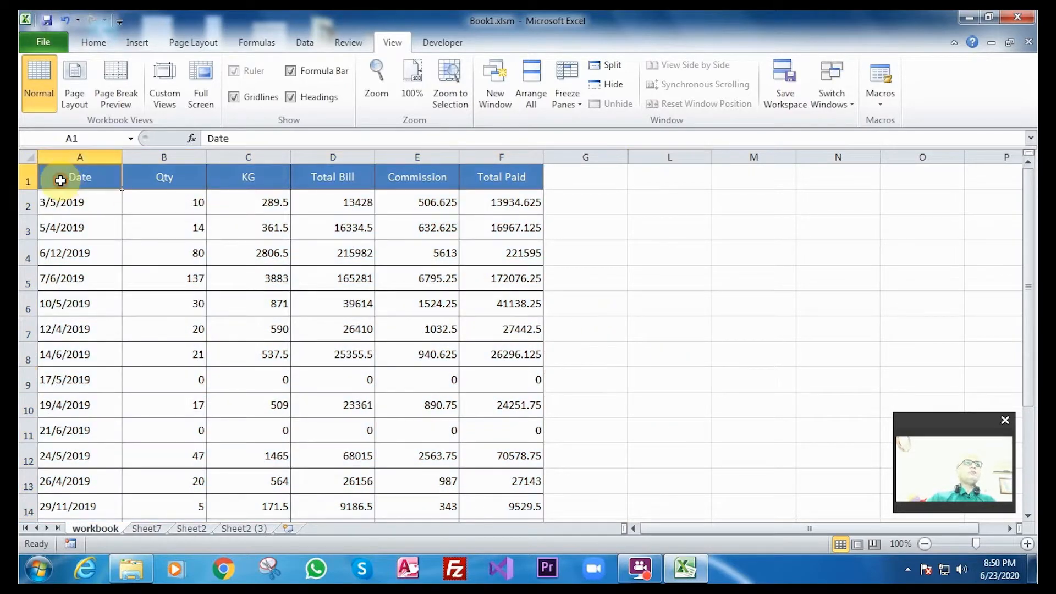
left_click(177, 178)
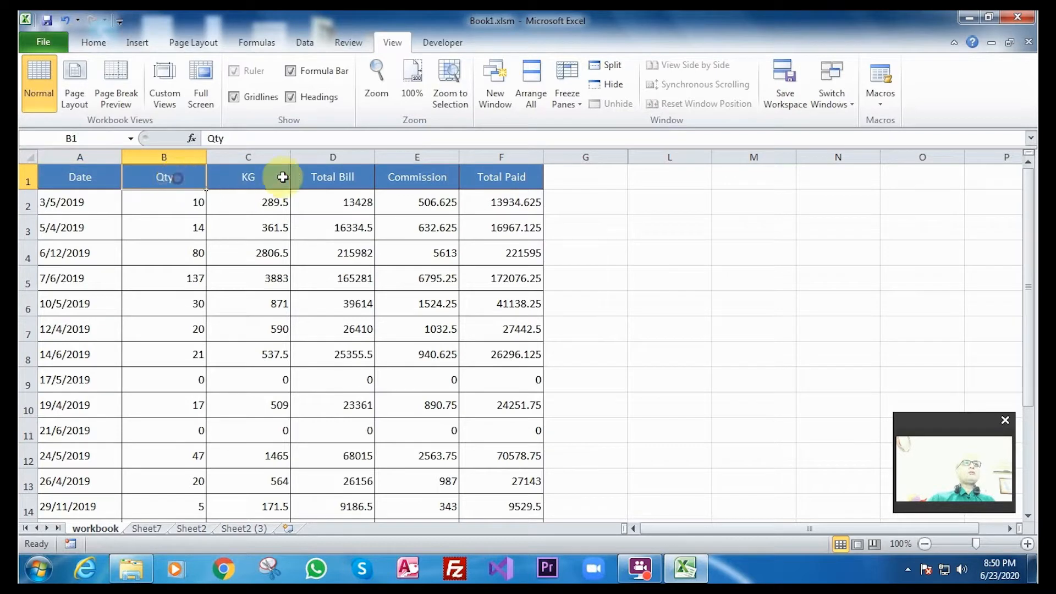
left_click(261, 176)
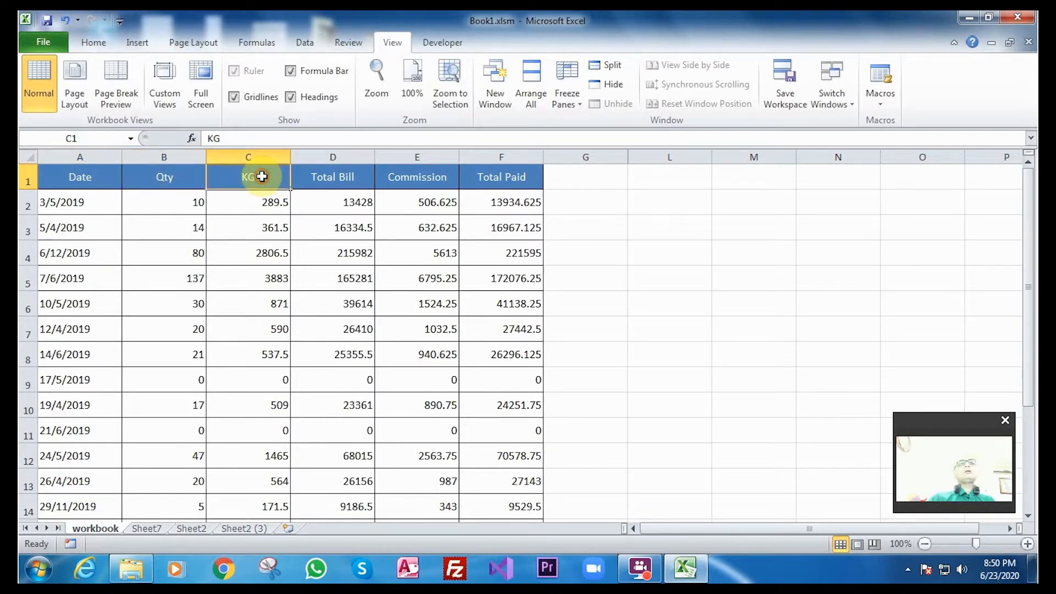
left_click(343, 176)
left_click(440, 176)
left_click(523, 180)
left_click(613, 199)
left_click(690, 236)
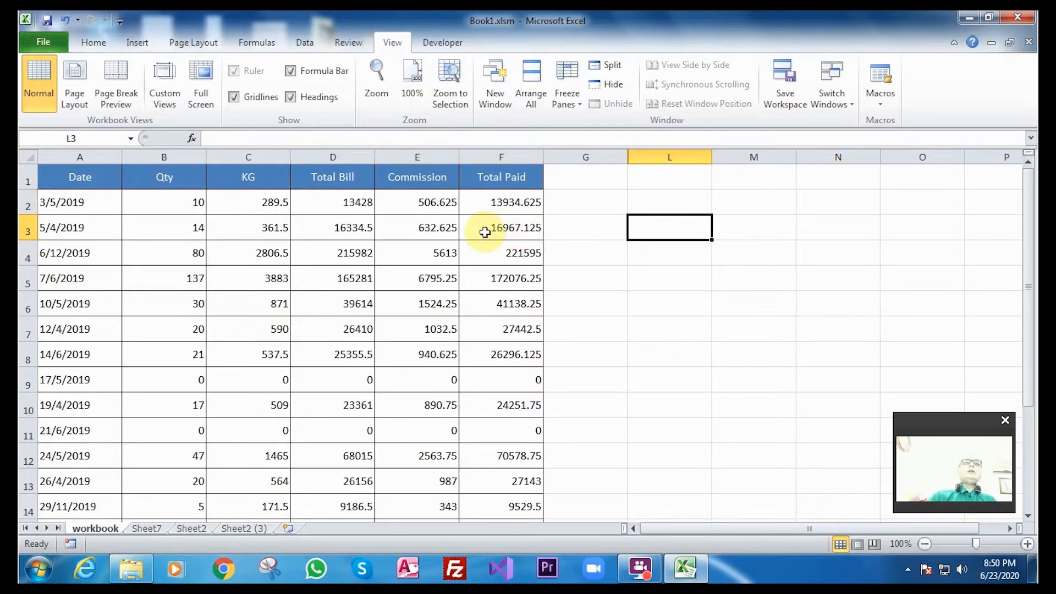
- Examine the number formats of the values in the Qty, KG and Total Bill columns
left_click(364, 203)
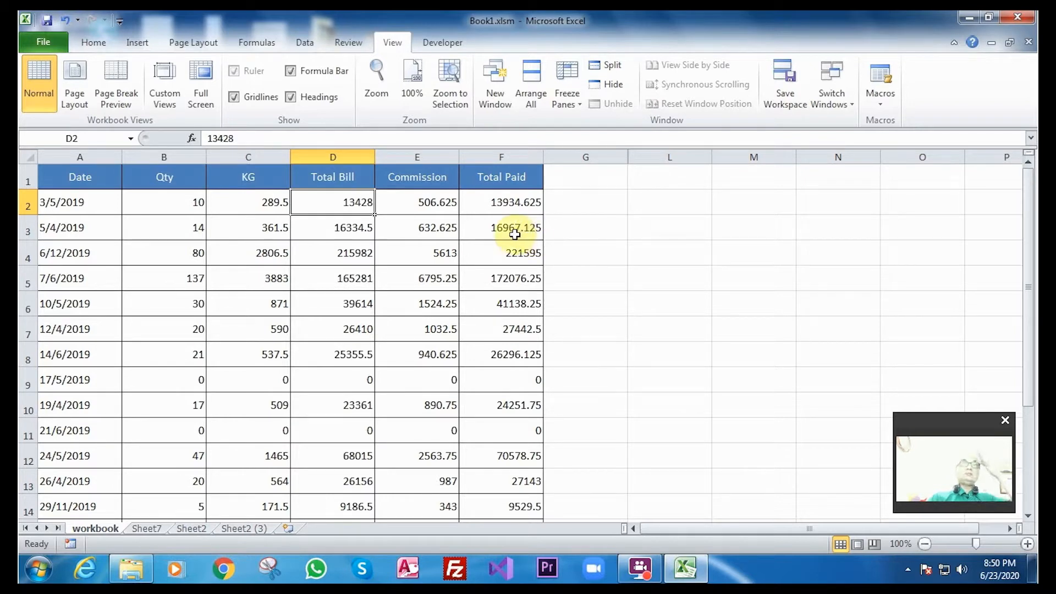
left_click(268, 208)
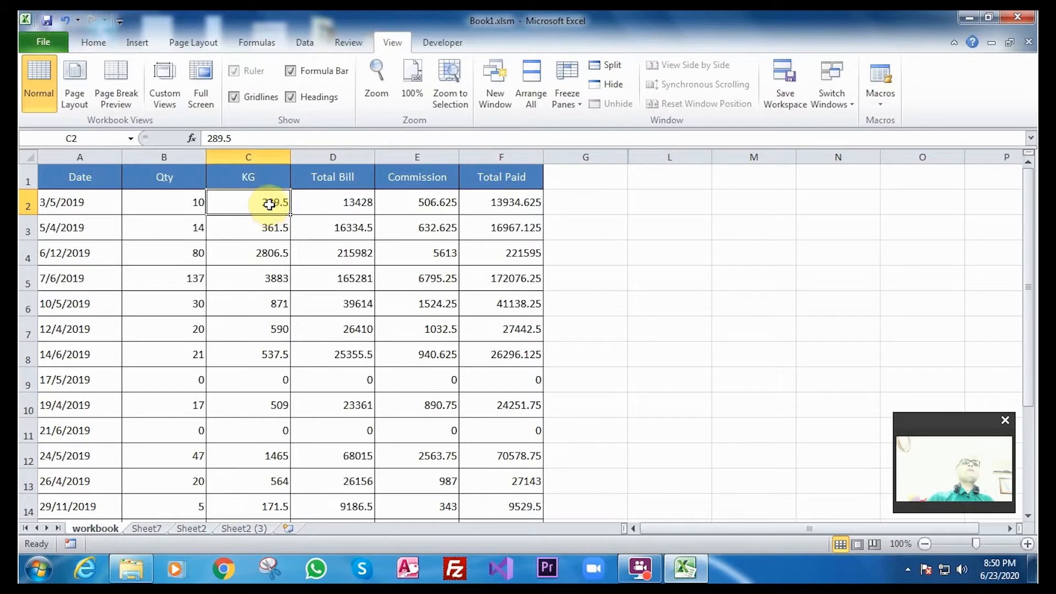
left_click_drag(170, 201, 257, 441)
scroll(570, 299, "up", 1)
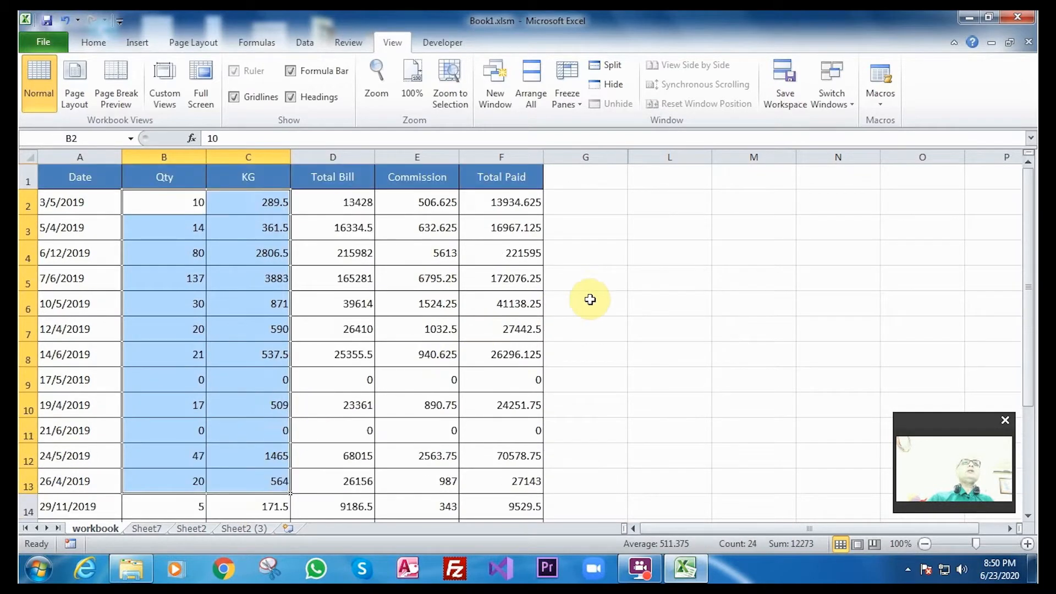
left_click(610, 230)
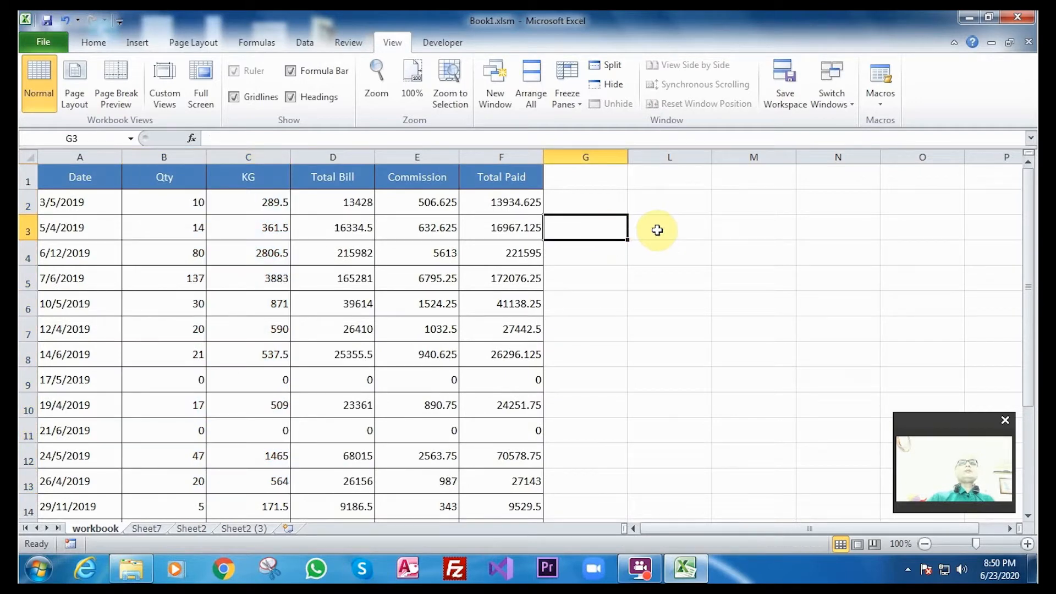
left_click(653, 208)
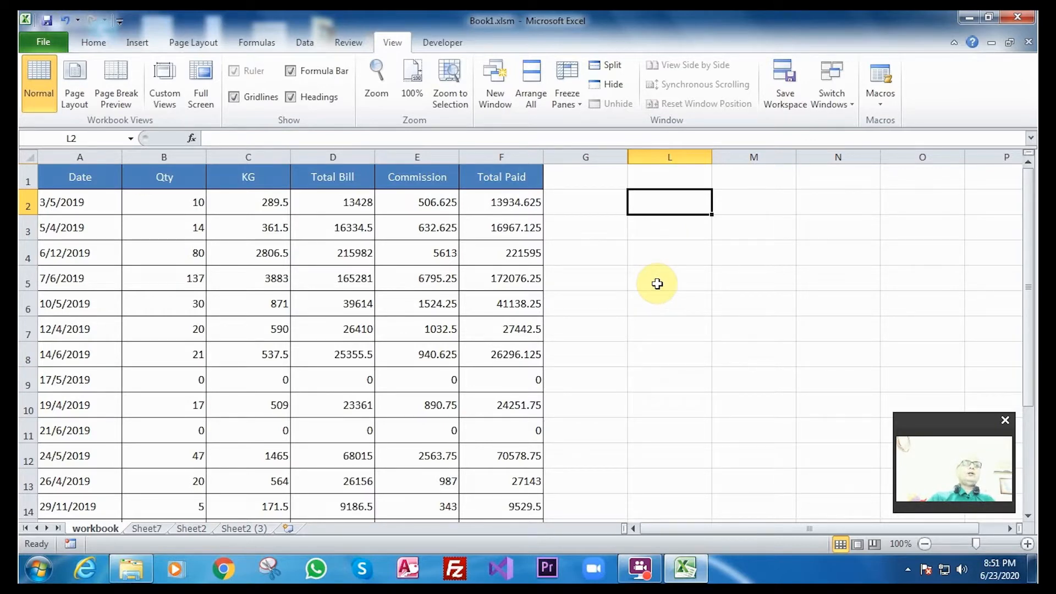
scroll(657, 283, "down", 1)
scroll(655, 283, "up", 1)
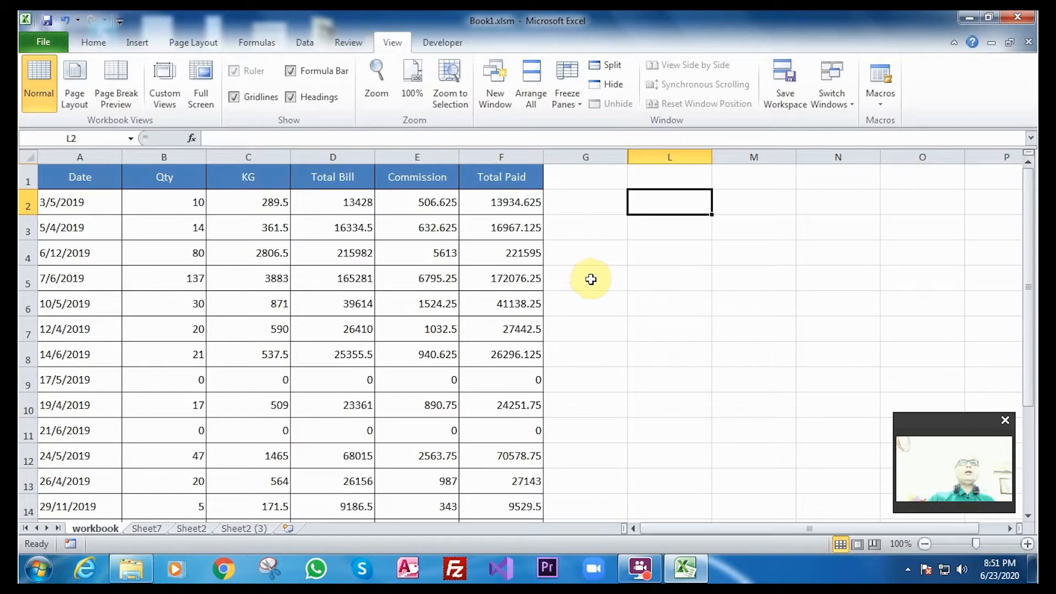
left_click(344, 208)
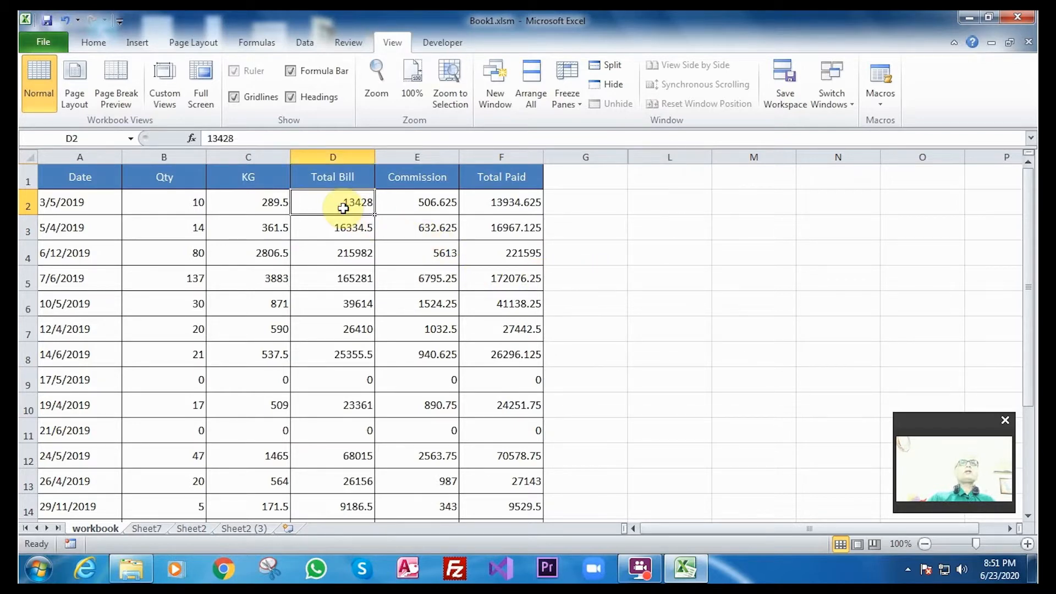
- With Commission cell E2 selected, start recording a macro named formatvaluesdoubledigit with the description "Format Values fixed double digit"
left_click(434, 201)
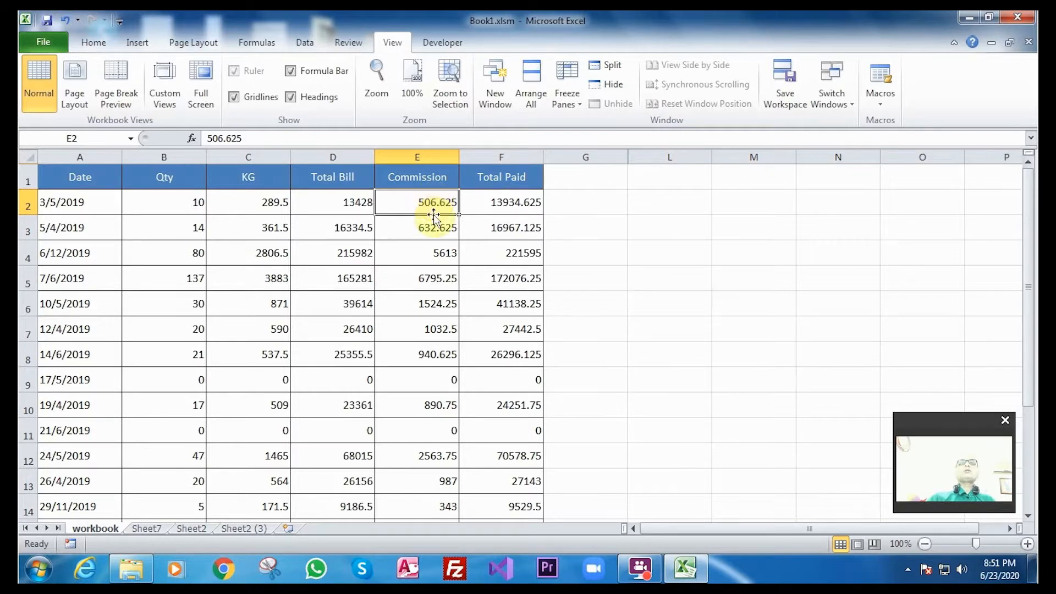
scroll(448, 283, "down", 8)
scroll(448, 283, "up", 8)
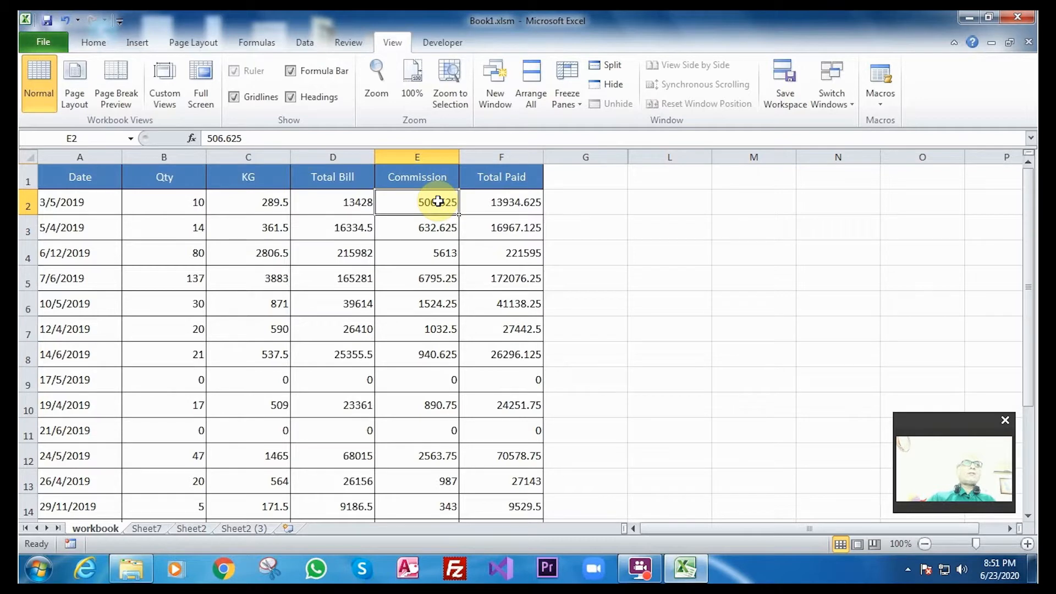
left_click(71, 545)
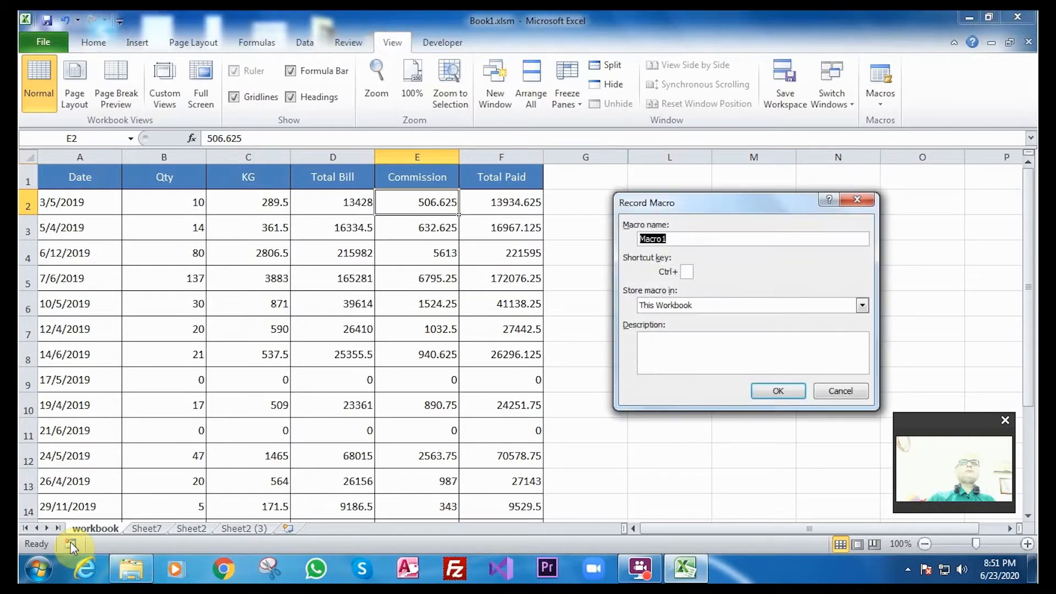
double_click(704, 236)
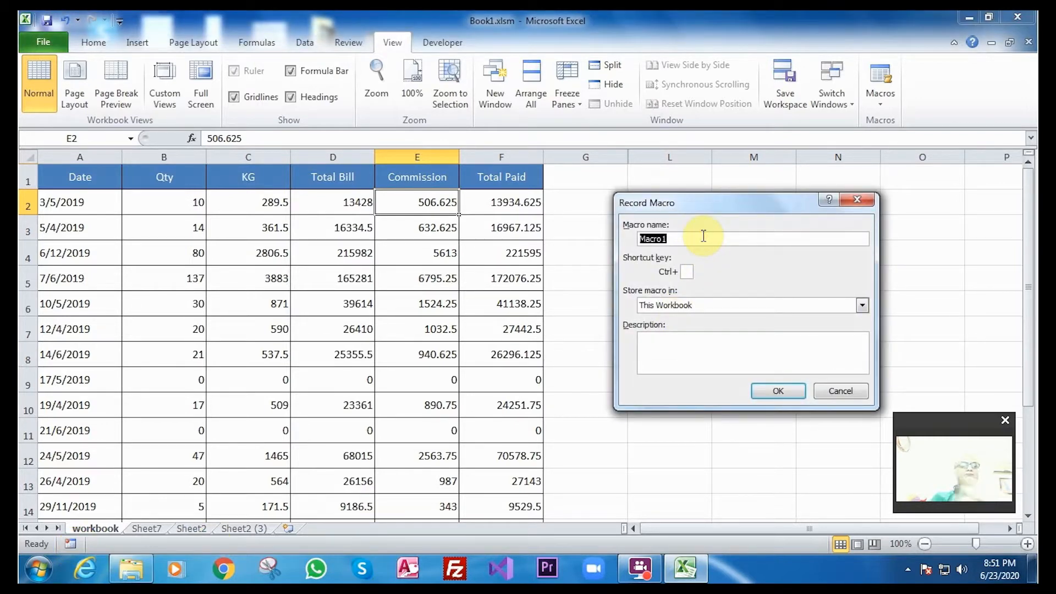
type("form")
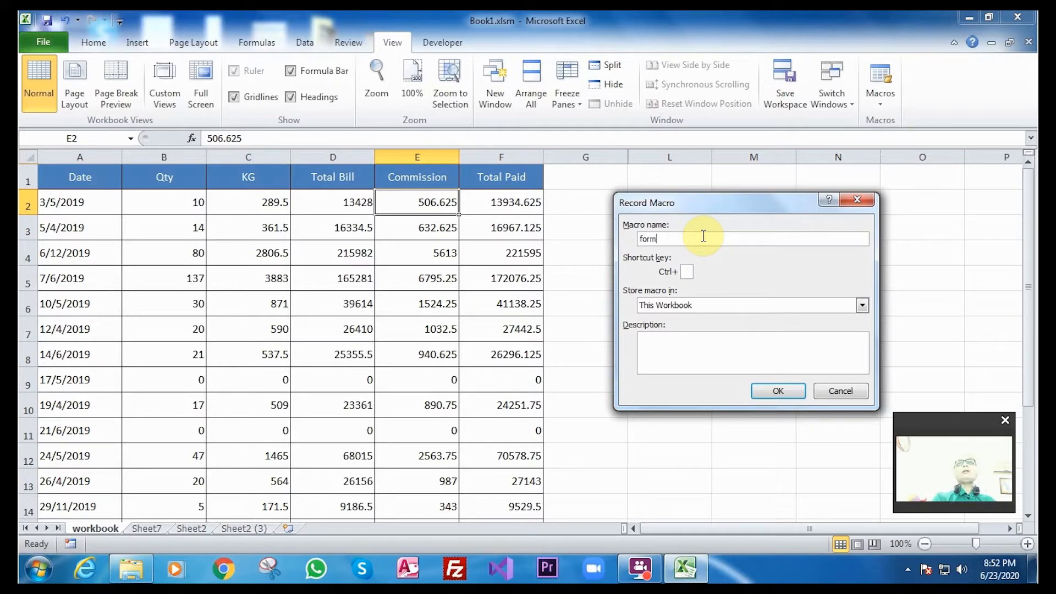
type("atvaluesdoubledigit")
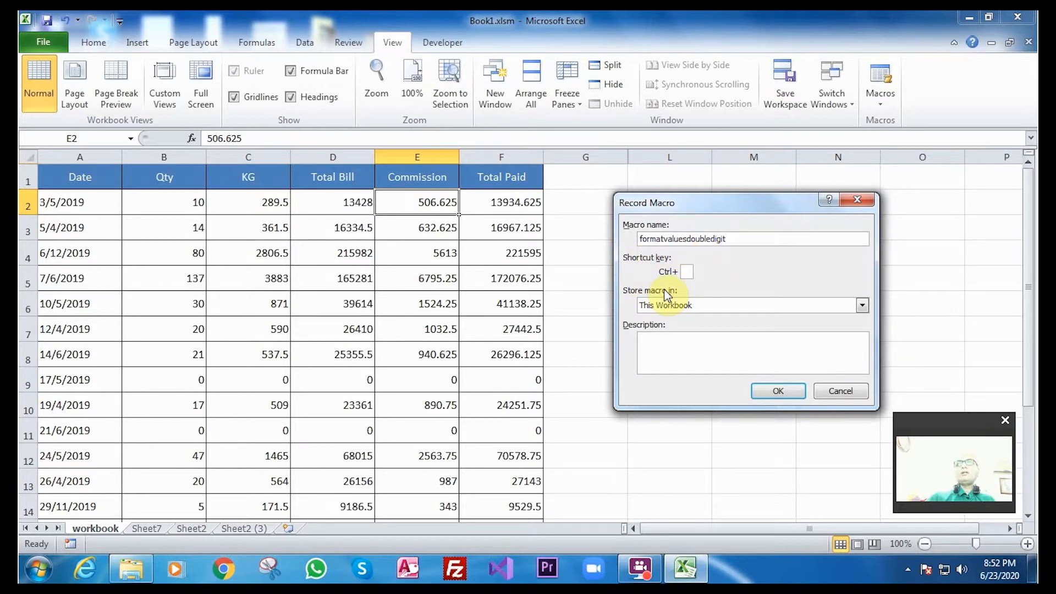
left_click(668, 349)
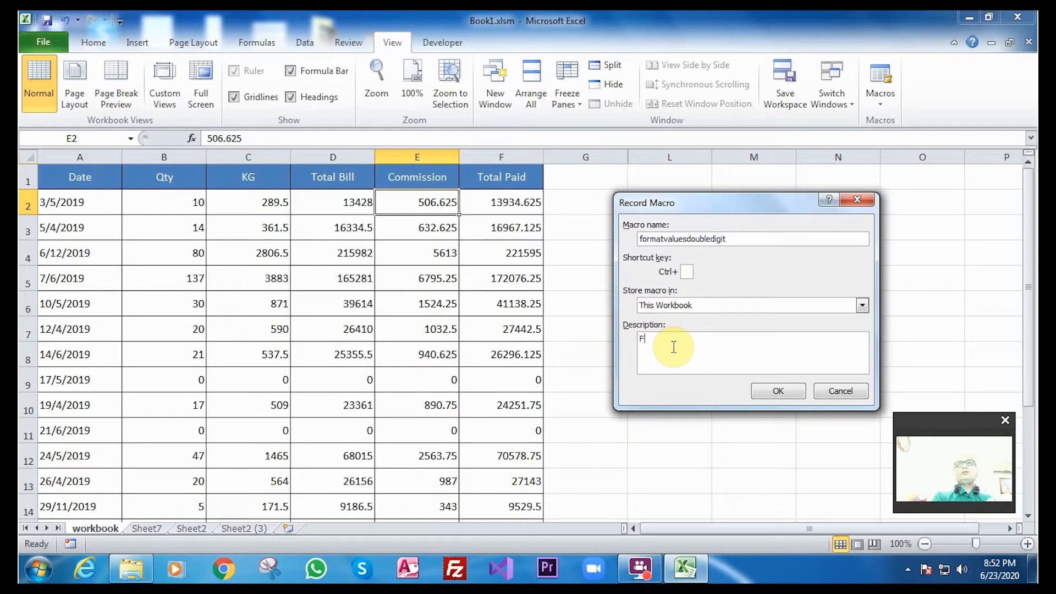
type("rma")
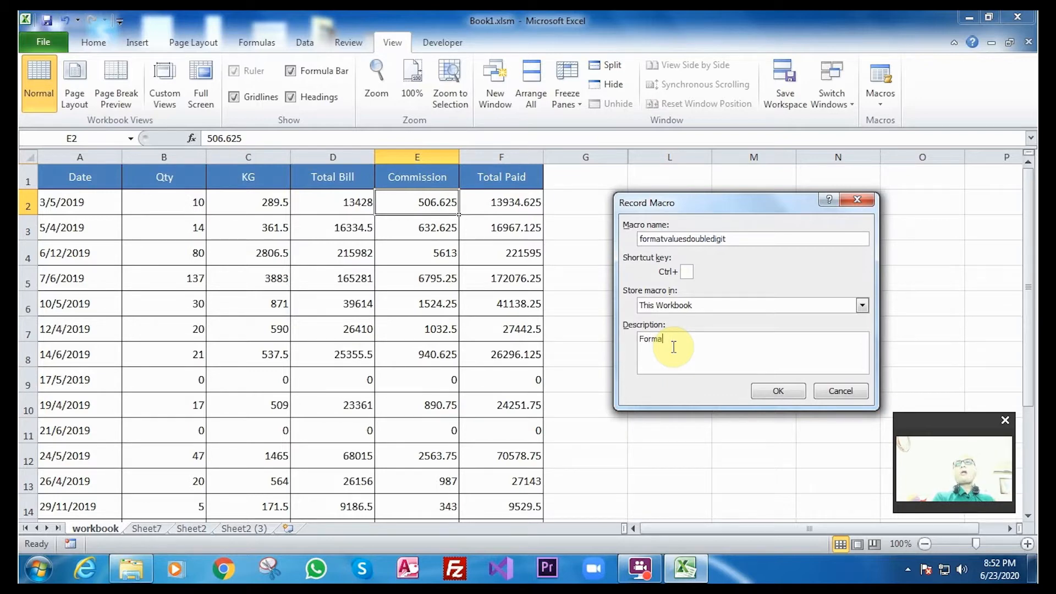
type("t Values fixed double digit")
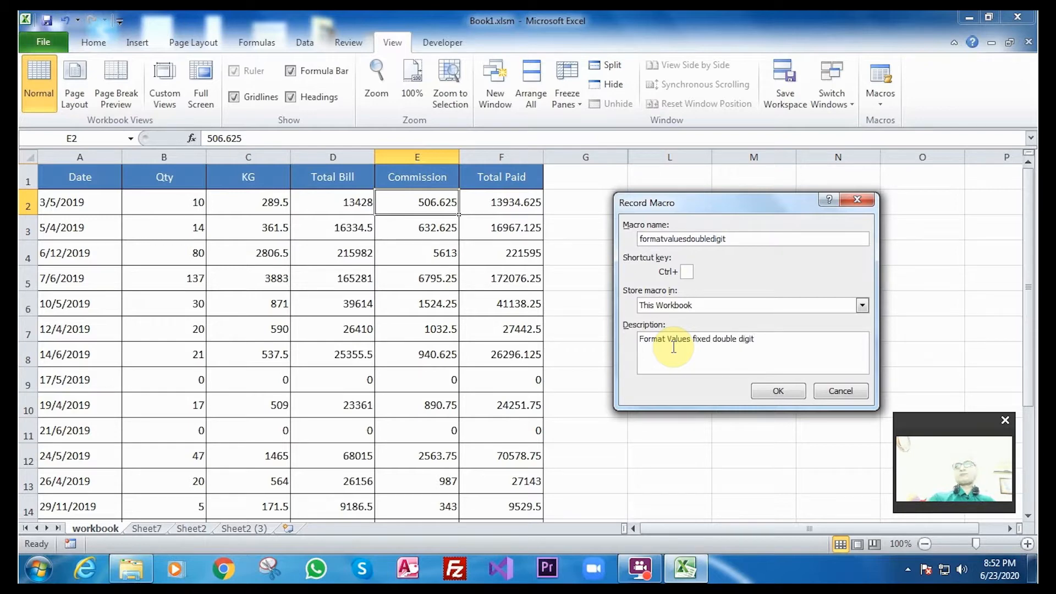
left_click(776, 392)
- Format cell E2 as Number with 2 decimal places, 1000 separator and red parenthesised negatives, and stop the macro recording
left_click(100, 47)
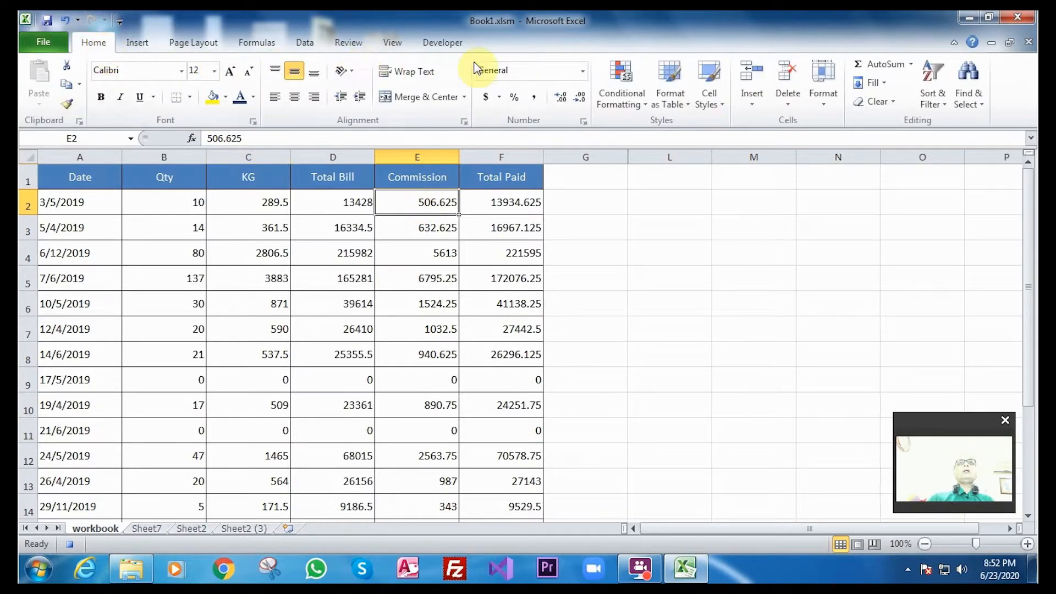
left_click(583, 72)
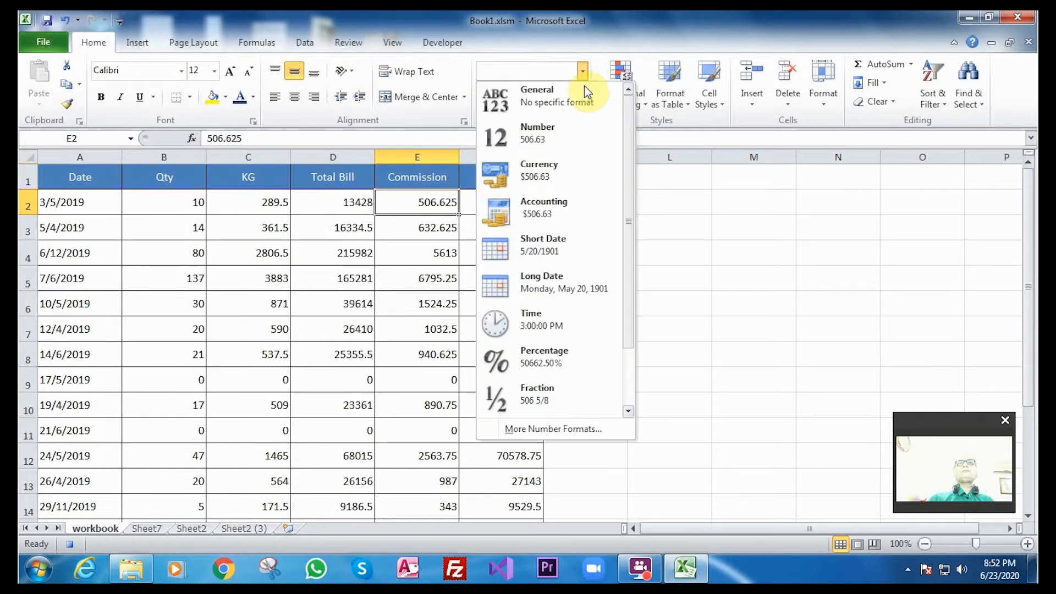
left_click(607, 430)
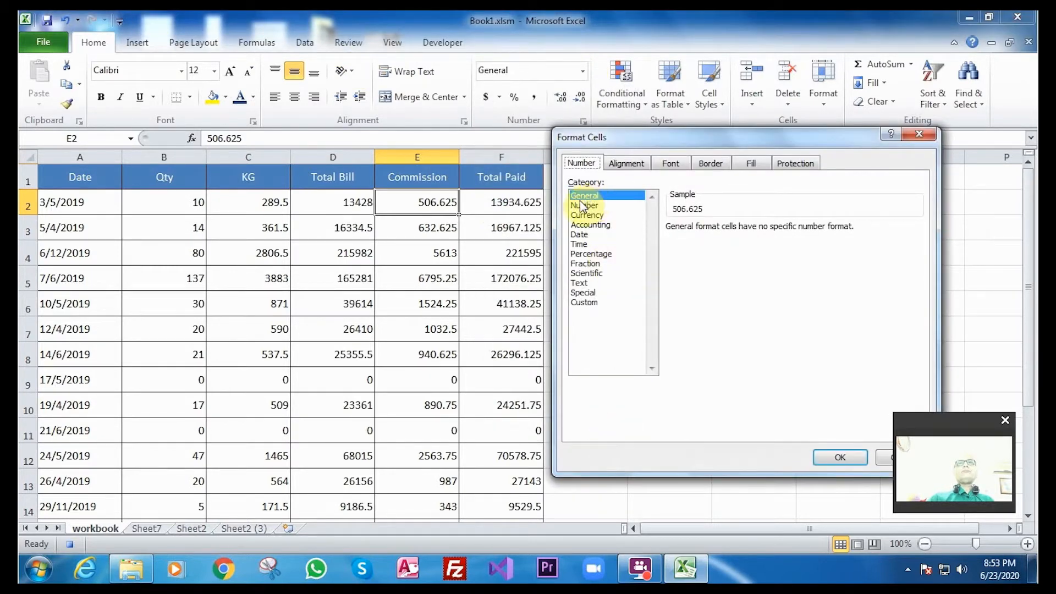
left_click(583, 206)
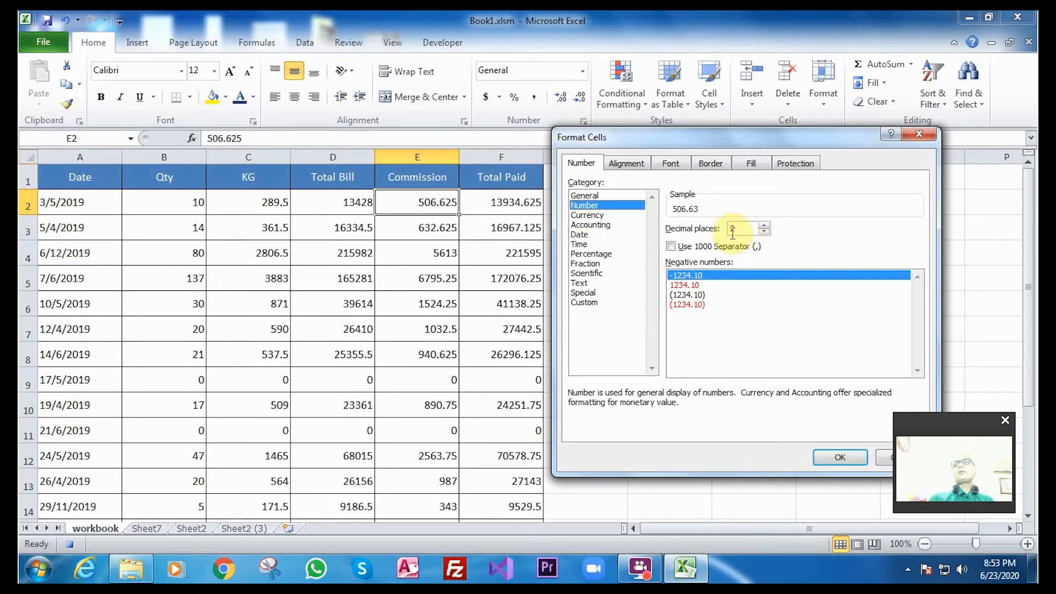
left_click(672, 246)
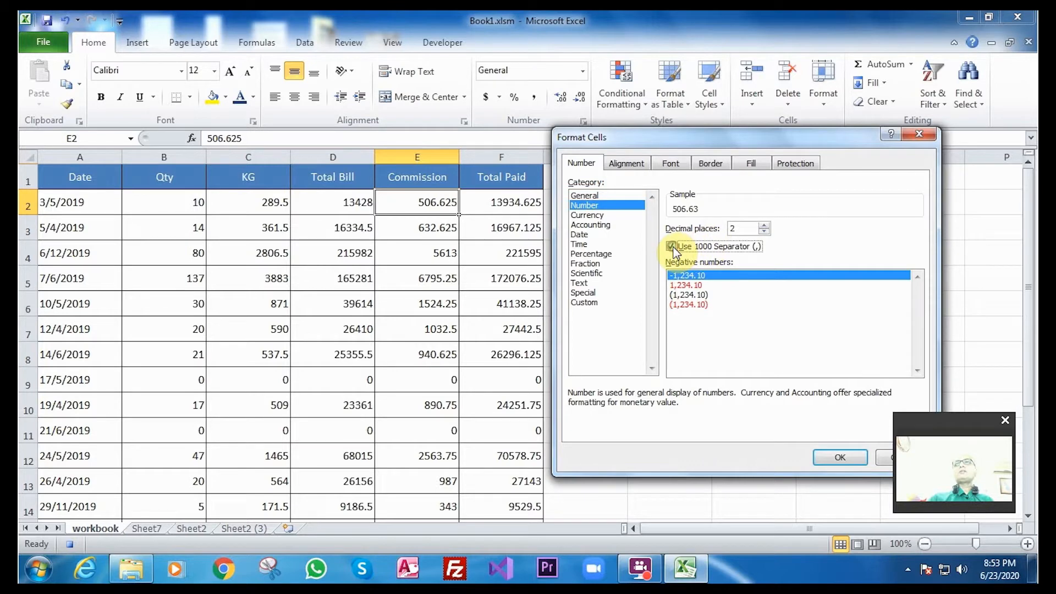
left_click(682, 305)
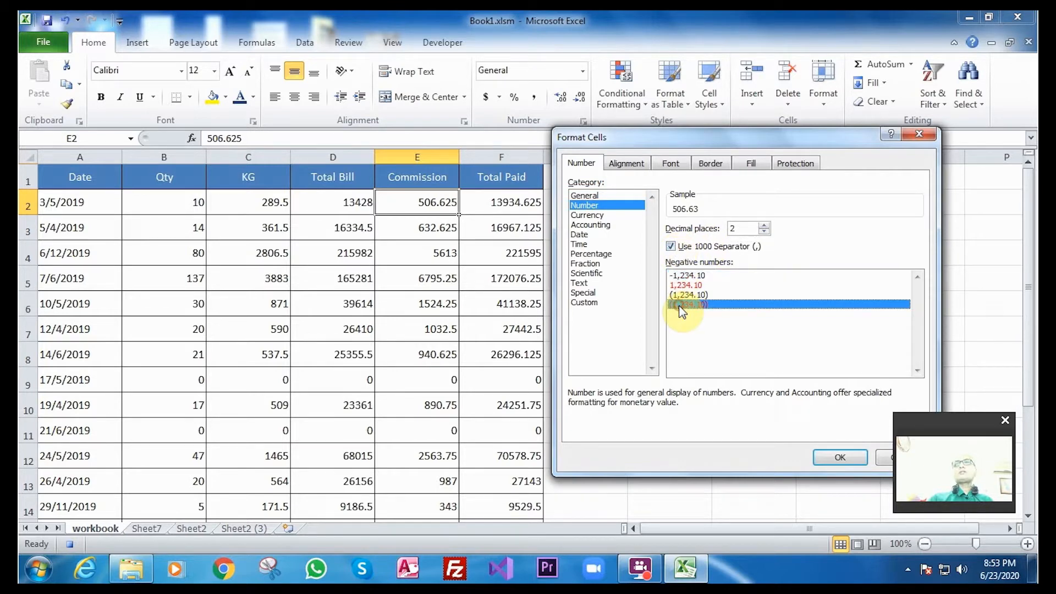
left_click(832, 462)
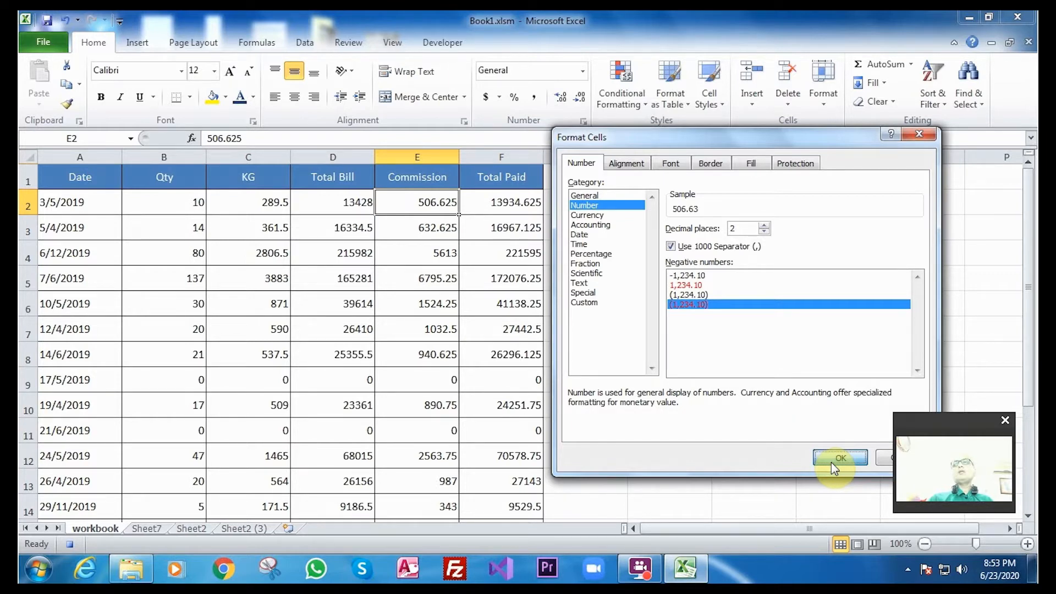
left_click(830, 462)
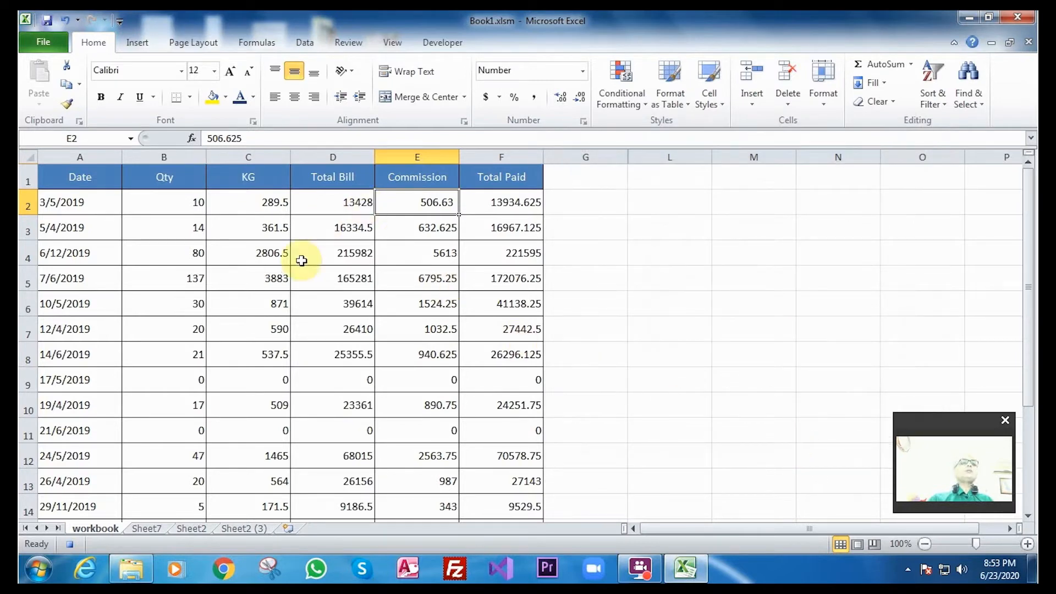
left_click(66, 548)
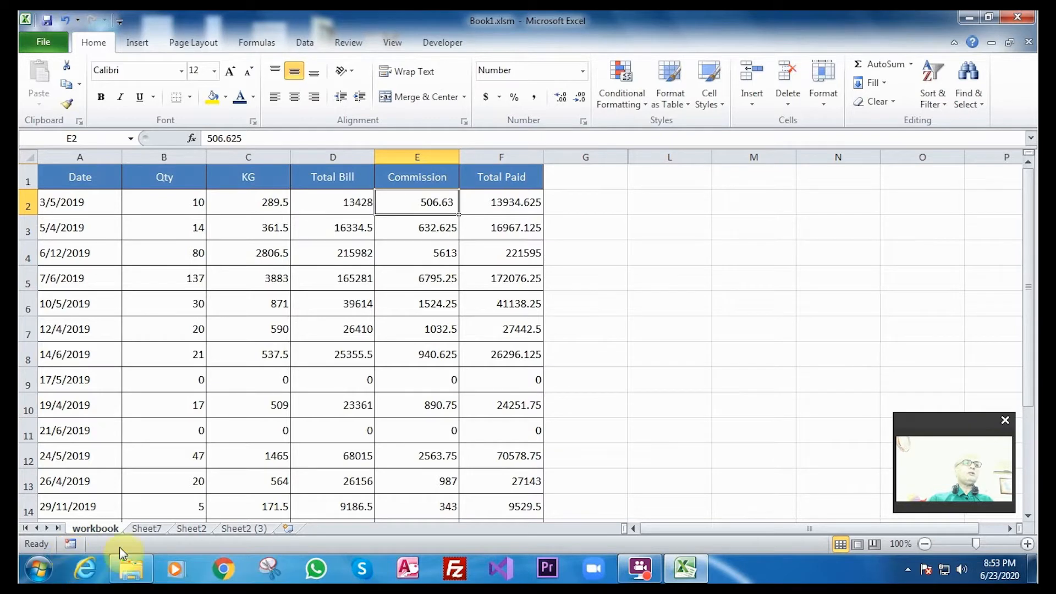
- Open the code of the formatvaluesdoubledigit macro, examine its NumberFormat line, and return to the worksheet
left_click(393, 44)
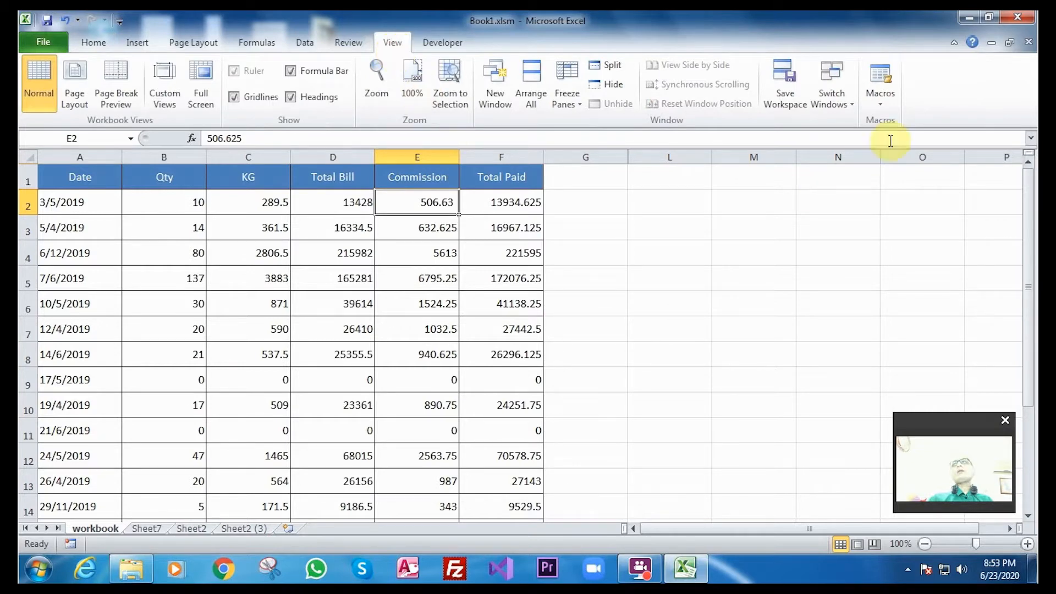
left_click(886, 106)
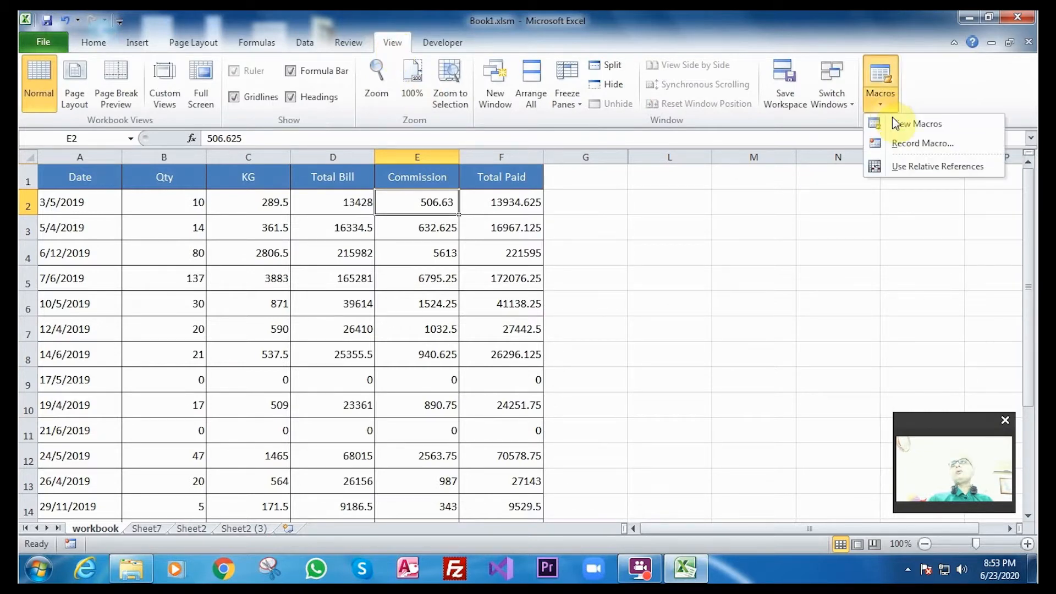
left_click(894, 123)
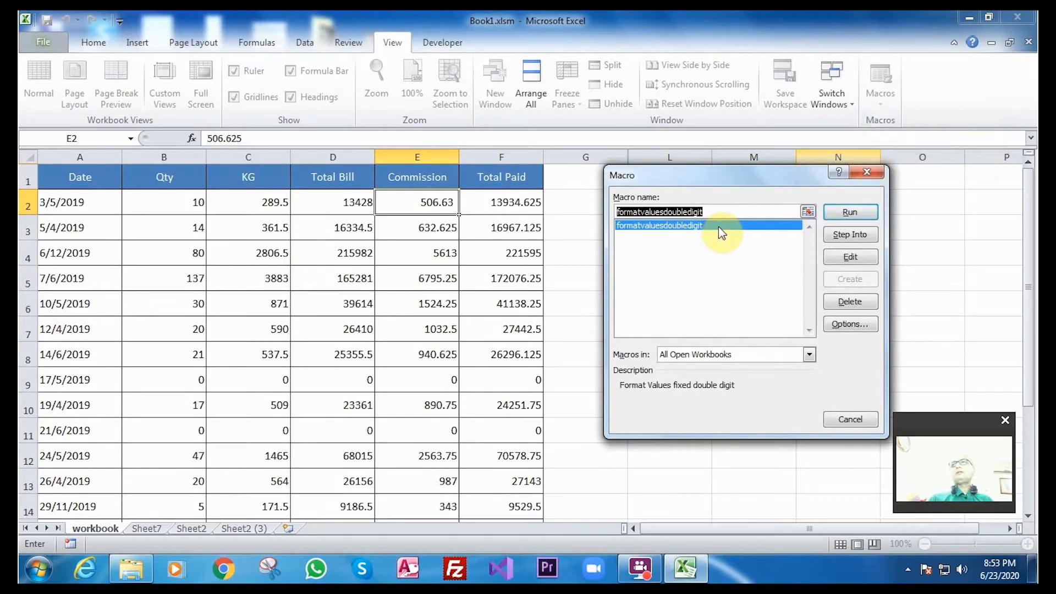
left_click(852, 258)
left_click(852, 258)
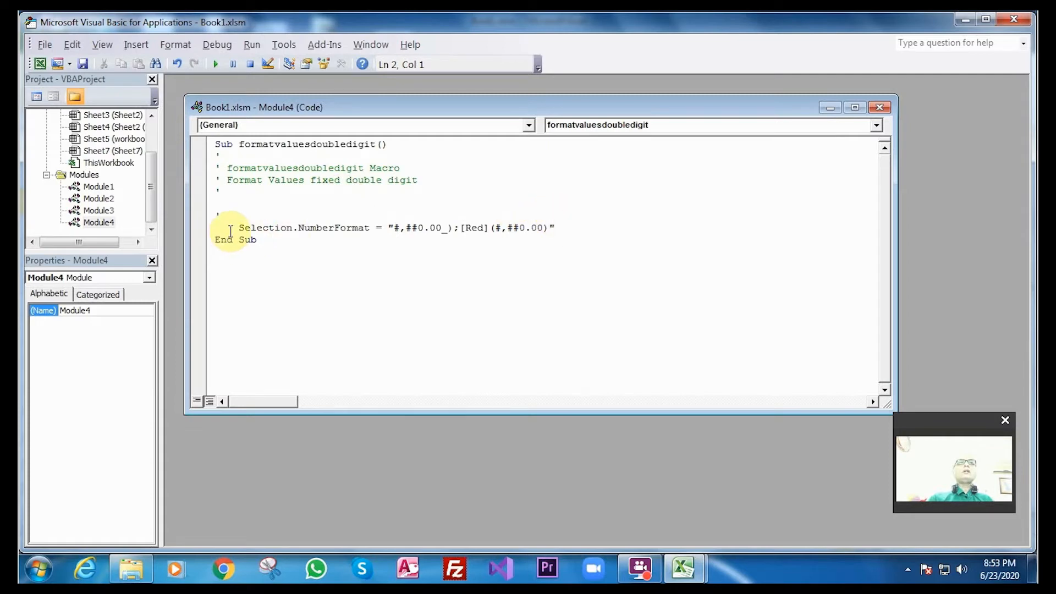
left_click_drag(219, 229, 574, 223)
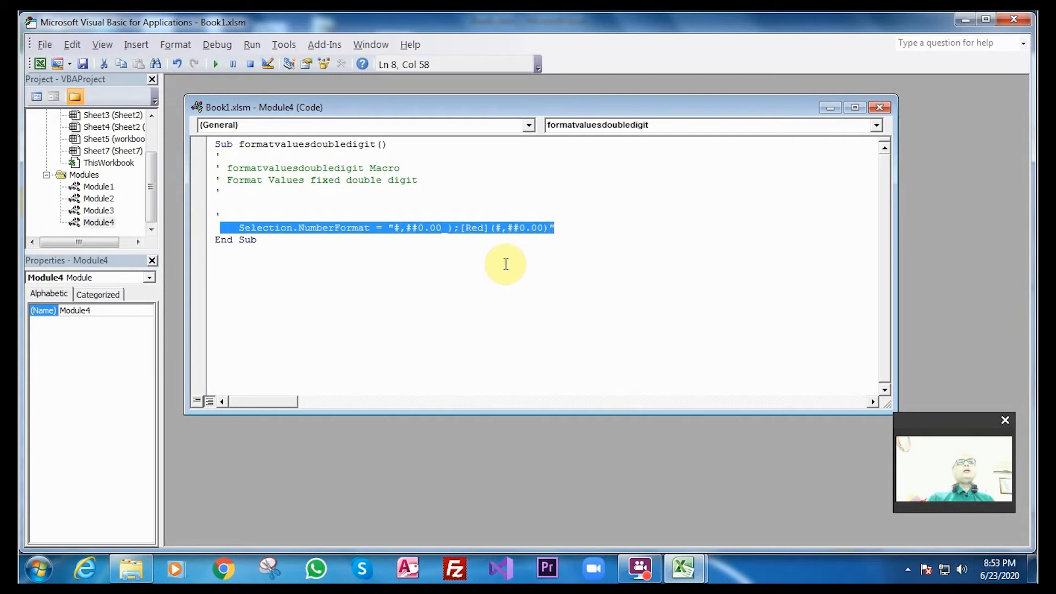
left_click(880, 110)
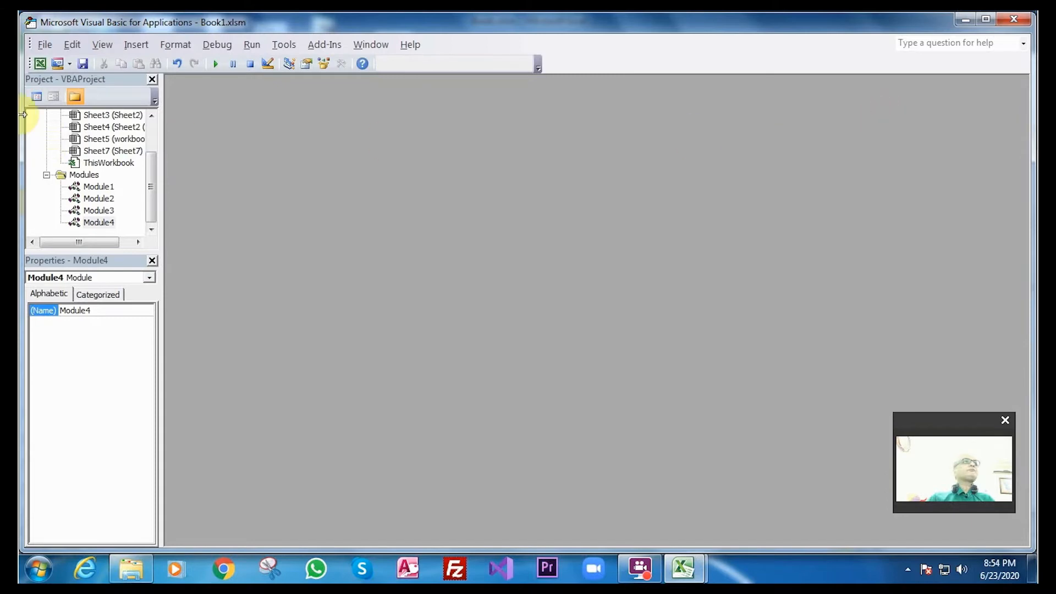
left_click(40, 64)
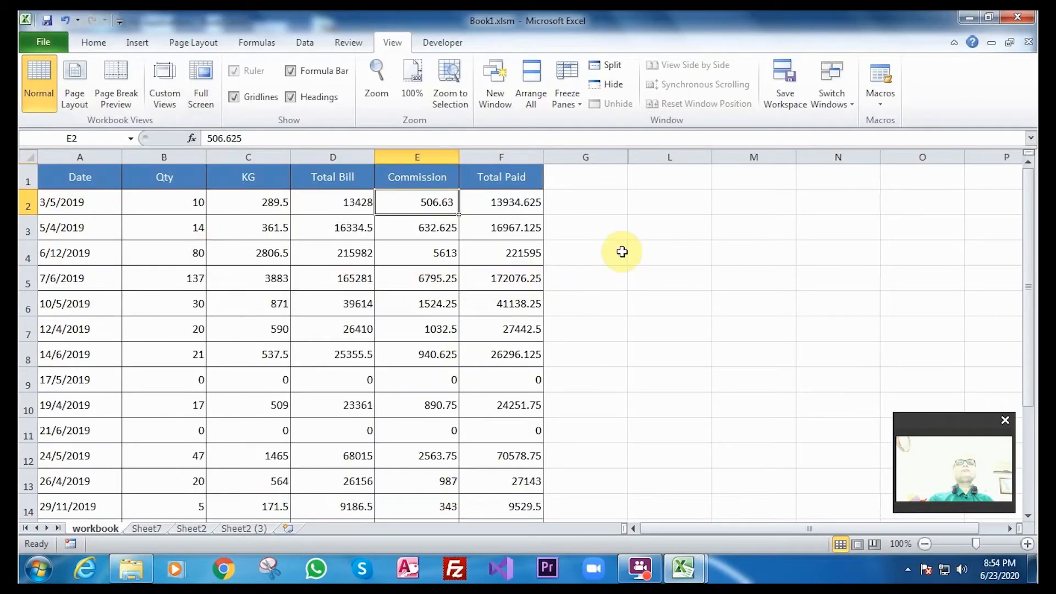
- Run the formatvaluesdoubledigit macro on Total Paid cells F2:F4
left_click(639, 208)
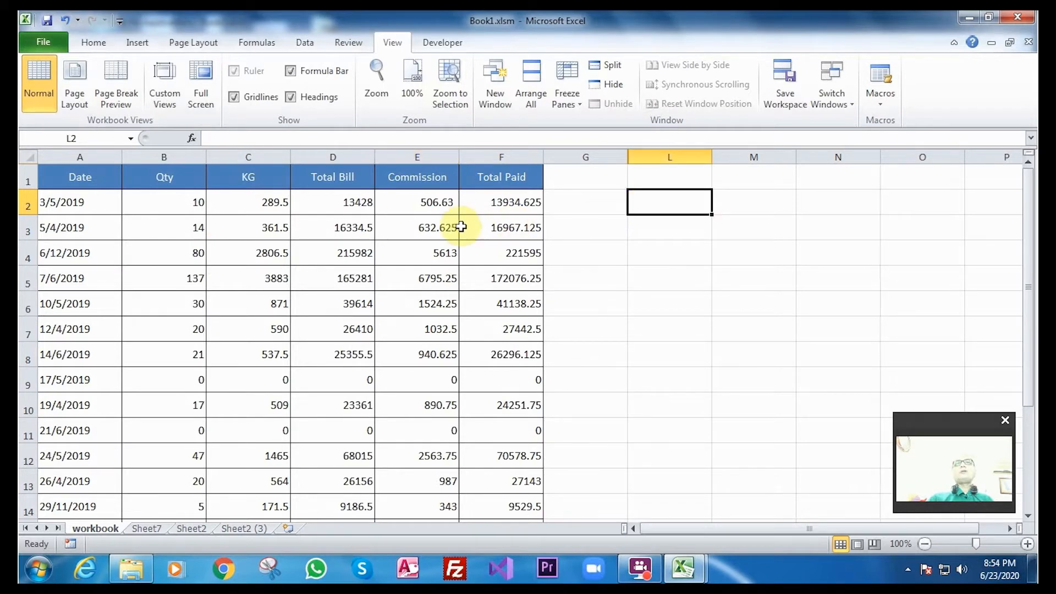
left_click_drag(498, 204, 495, 260)
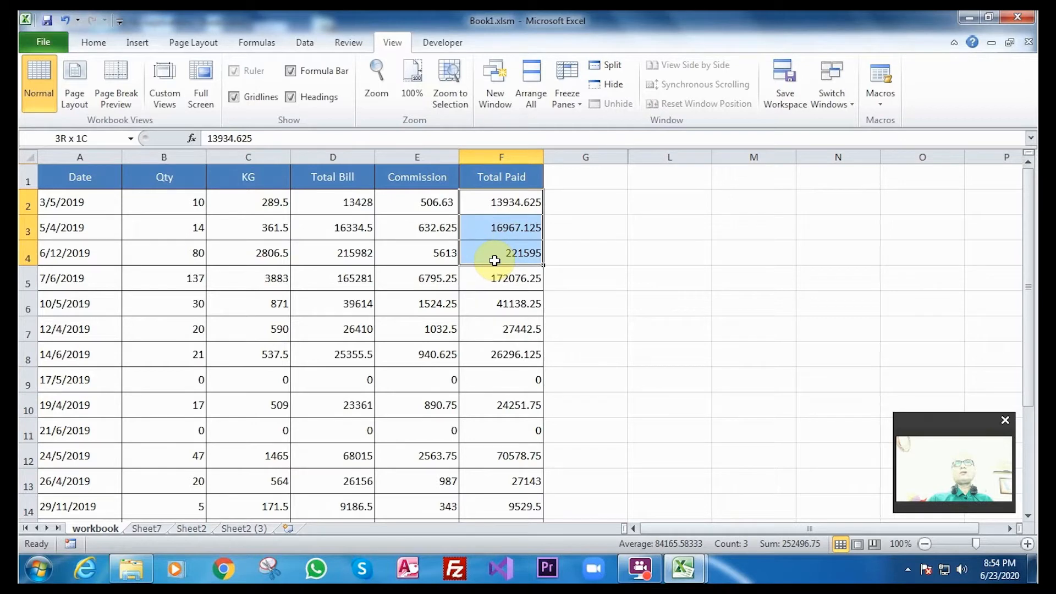
left_click(877, 108)
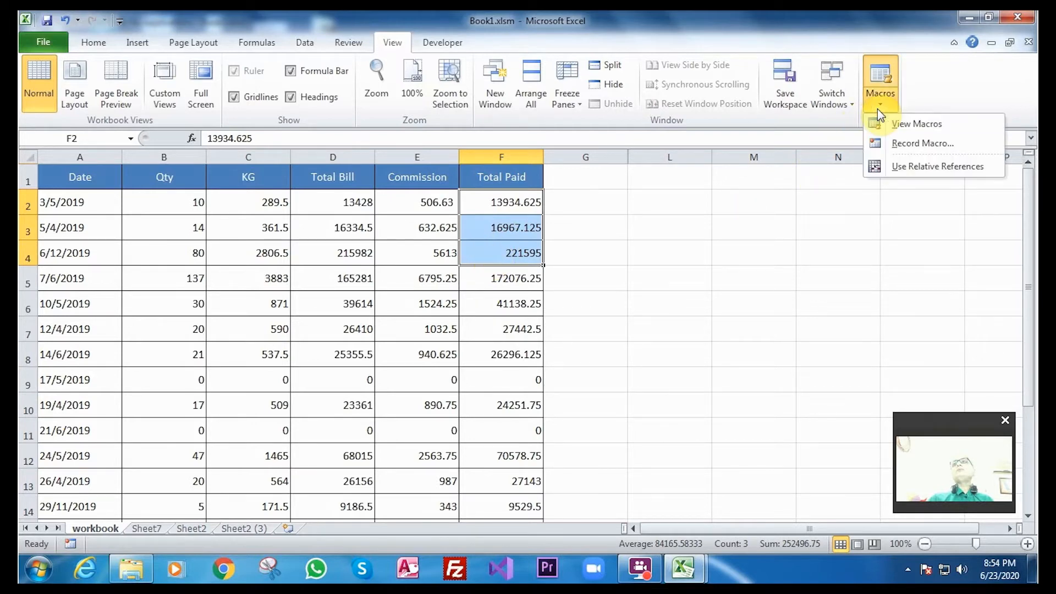
left_click(893, 126)
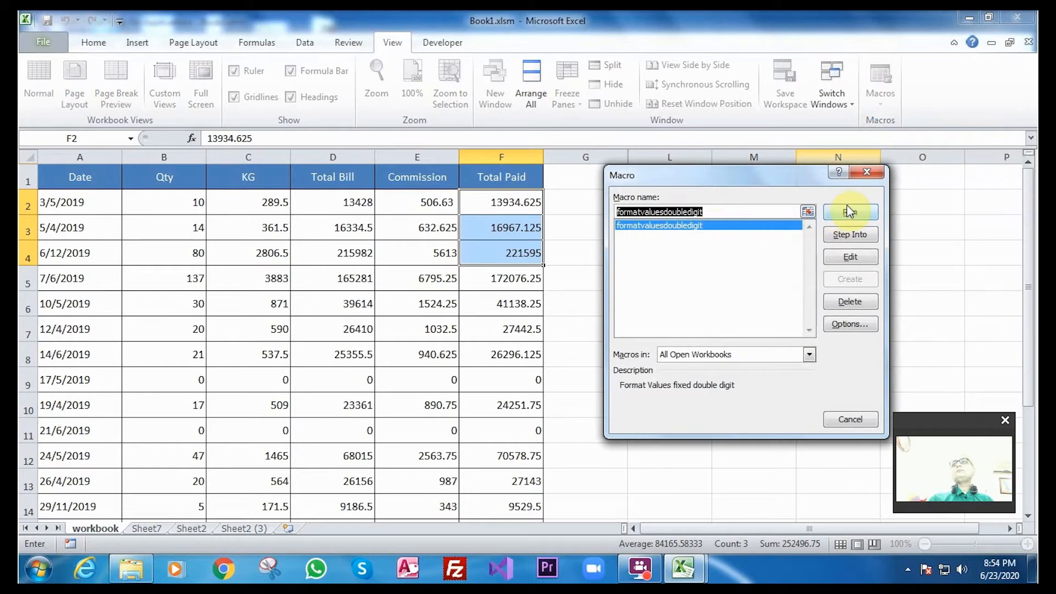
left_click(849, 213)
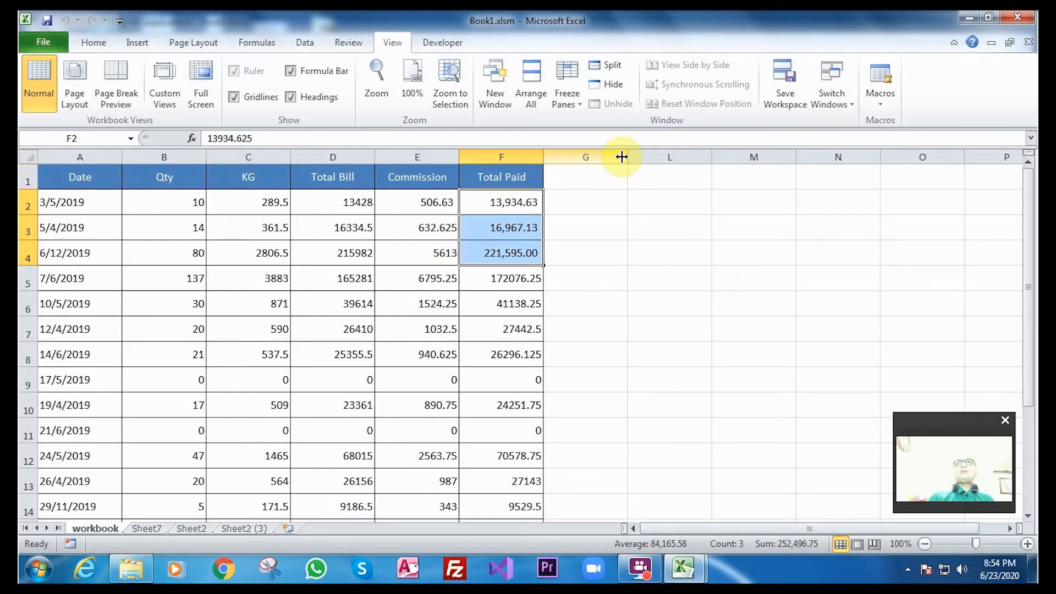
- Unhide the hidden columns between G and L to bring back the macro shortcut notes
left_click_drag(617, 157, 700, 155)
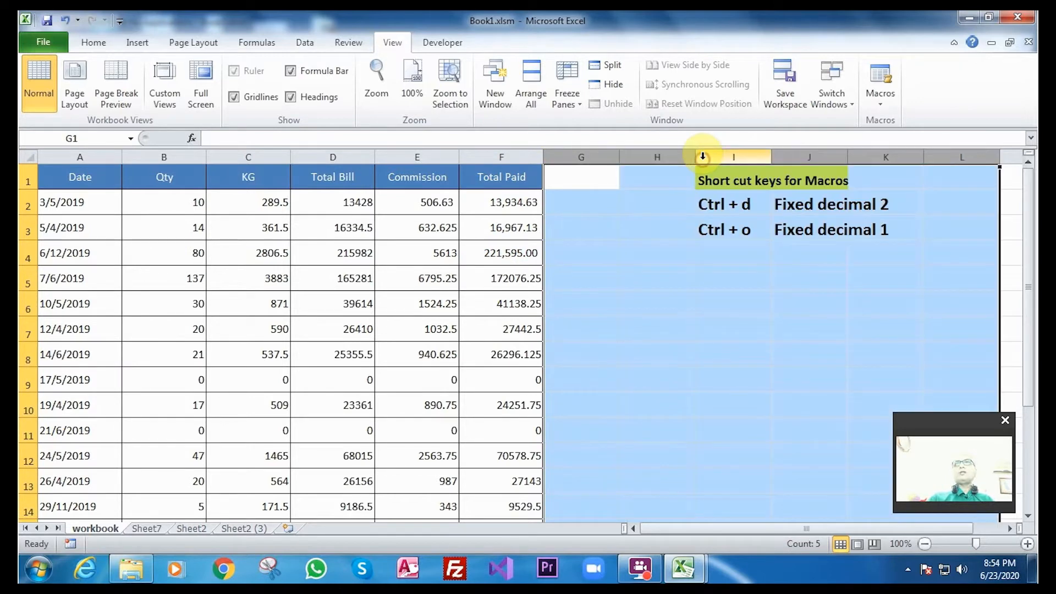
left_click(768, 270)
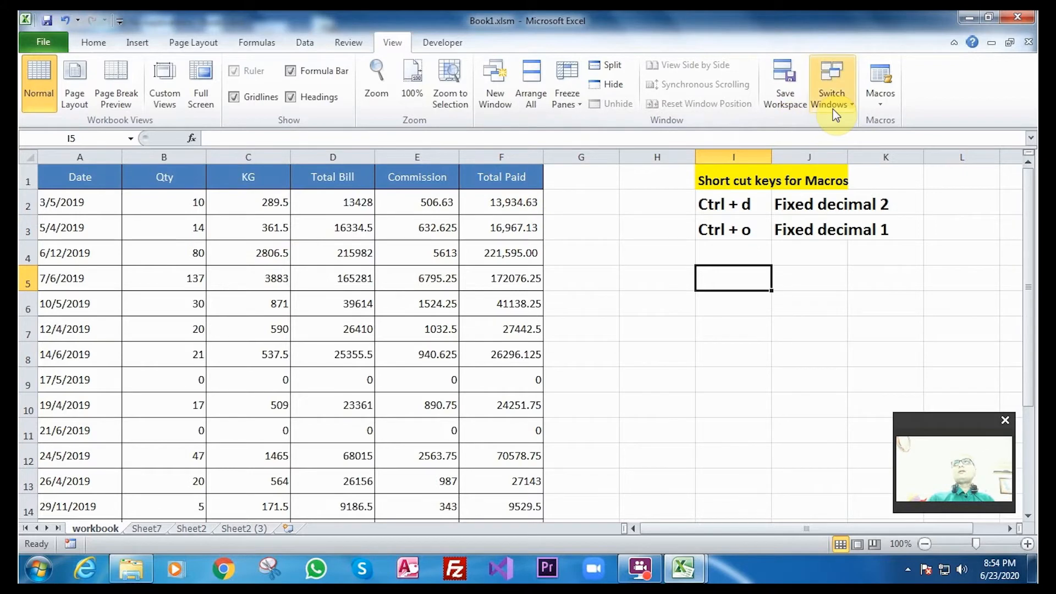
- Assign Ctrl+d as the shortcut key of the formatvaluesdoubledigit macro and close the macro list
left_click(874, 107)
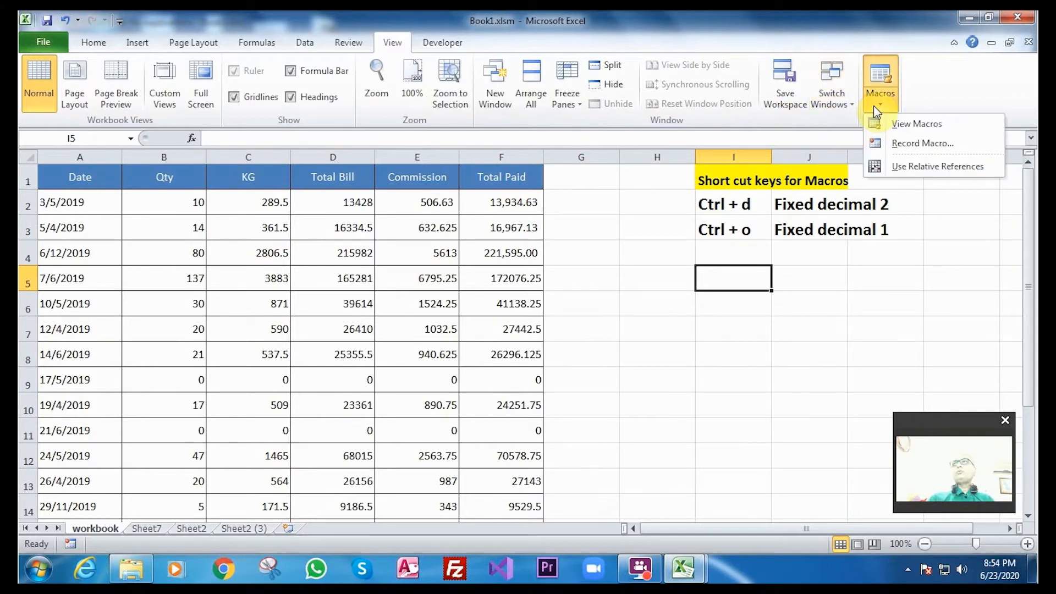
left_click(883, 124)
left_click_drag(767, 179, 537, 175)
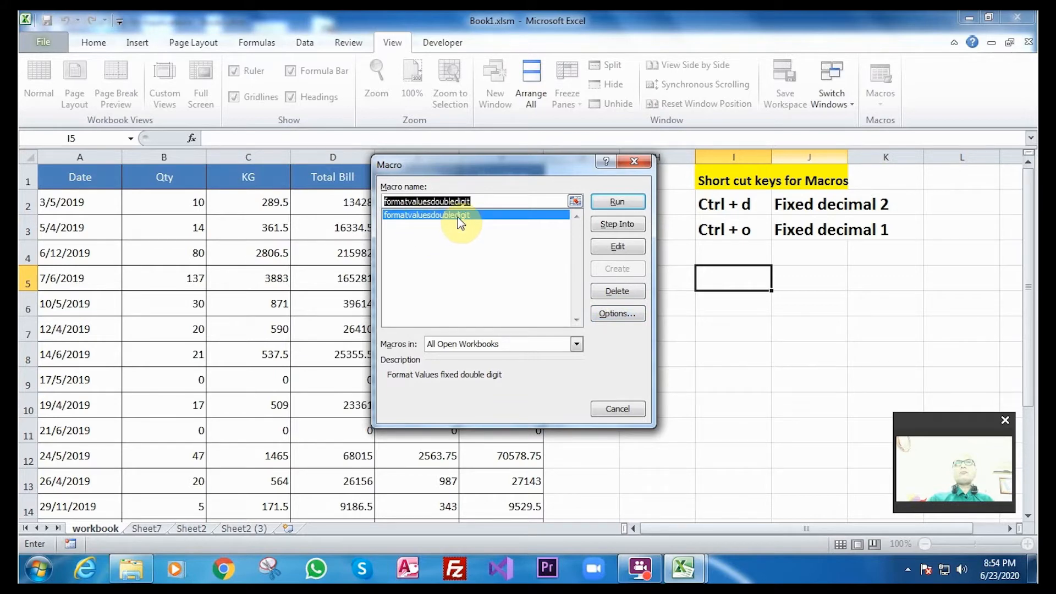
left_click(636, 314)
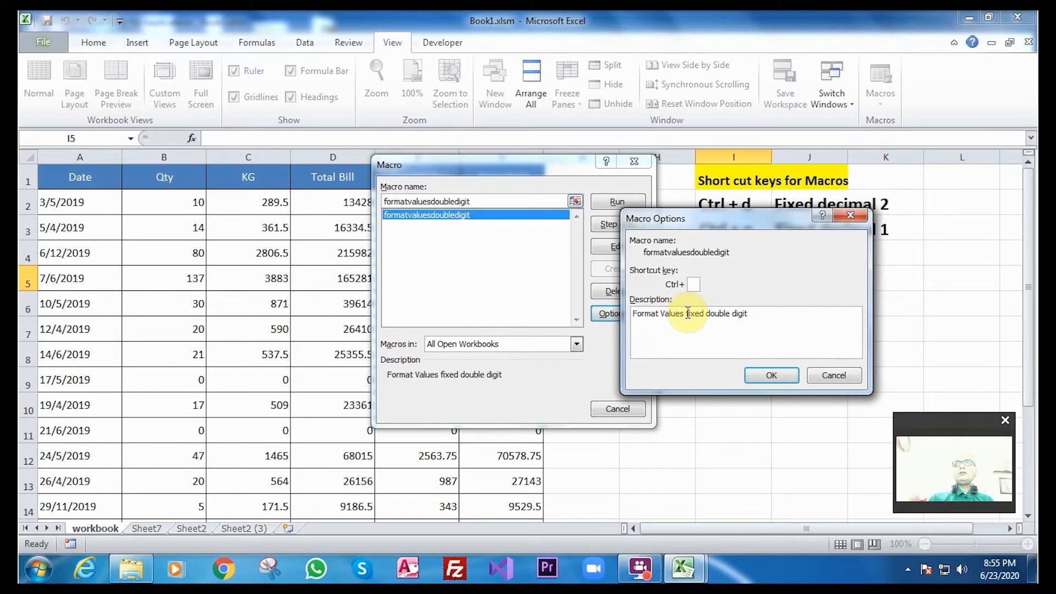
left_click_drag(749, 223, 814, 232)
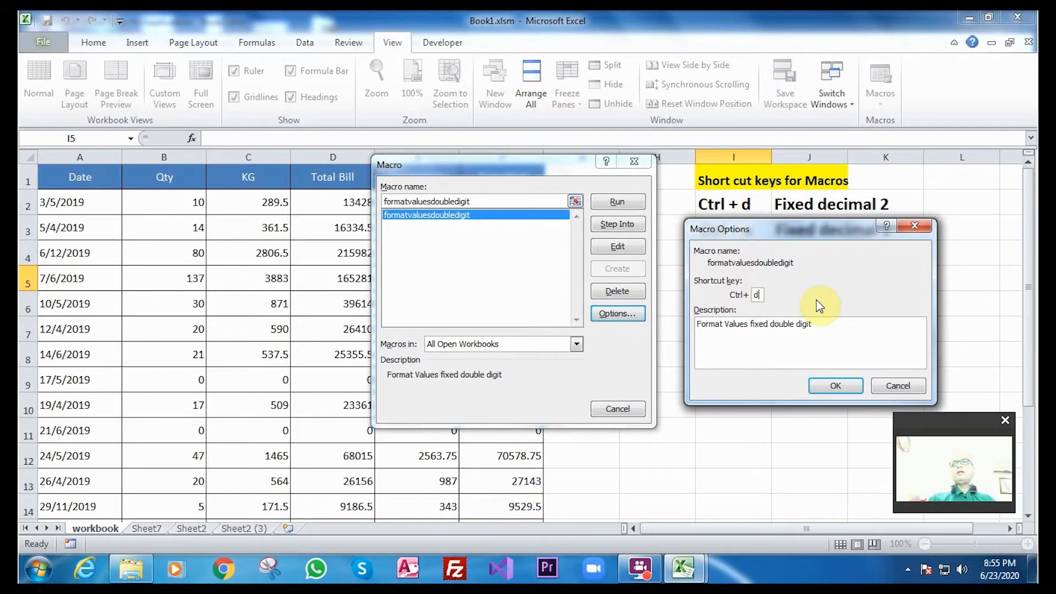
left_click(837, 386)
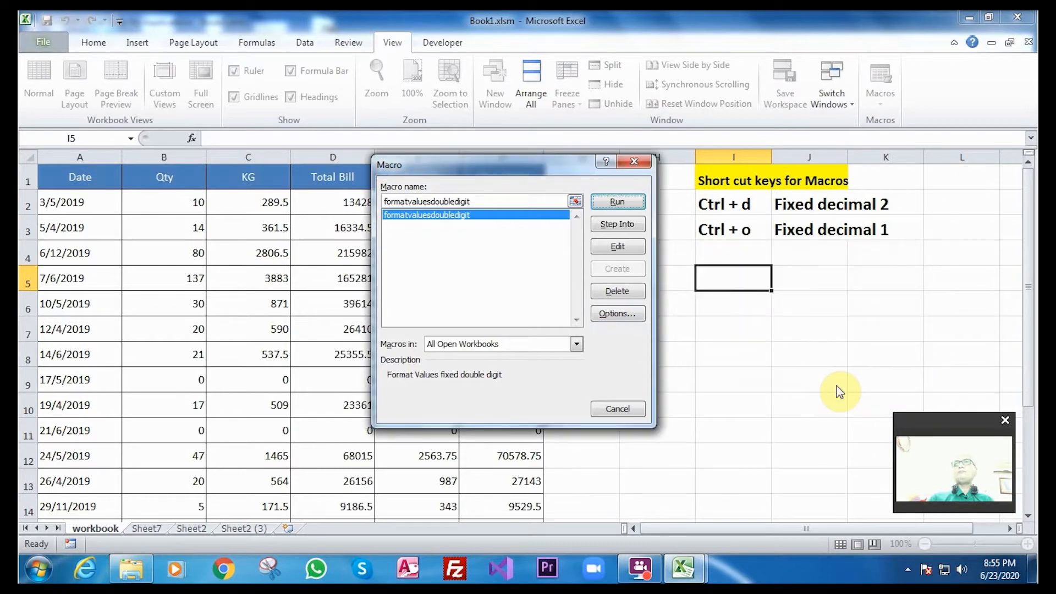
left_click(640, 160)
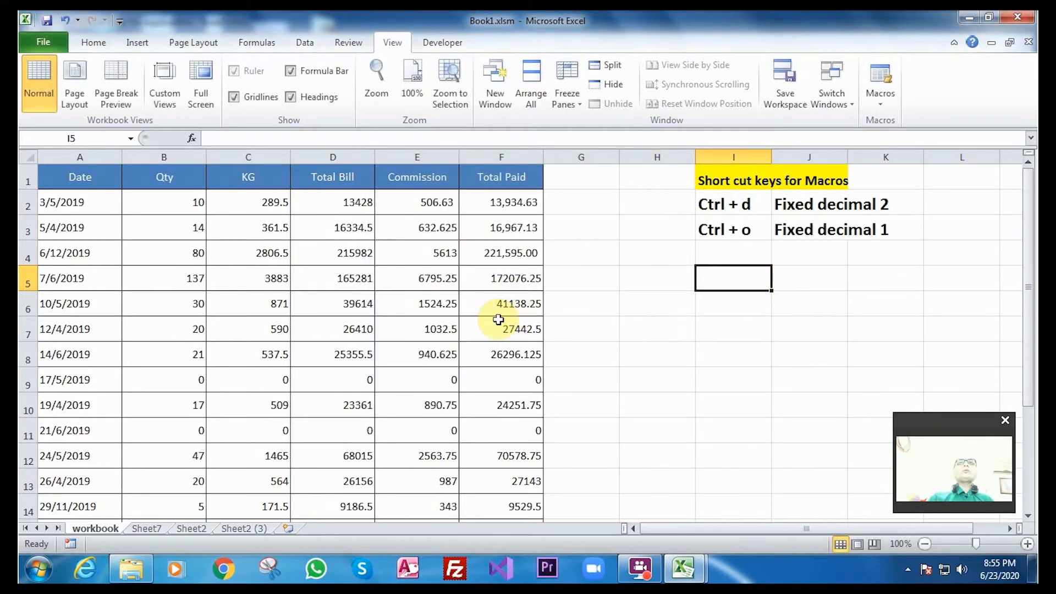
- Apply the formatvaluesdoubledigit macro to Total Paid cells F6:F9 using its assigned shortcut
left_click_drag(495, 300, 496, 369)
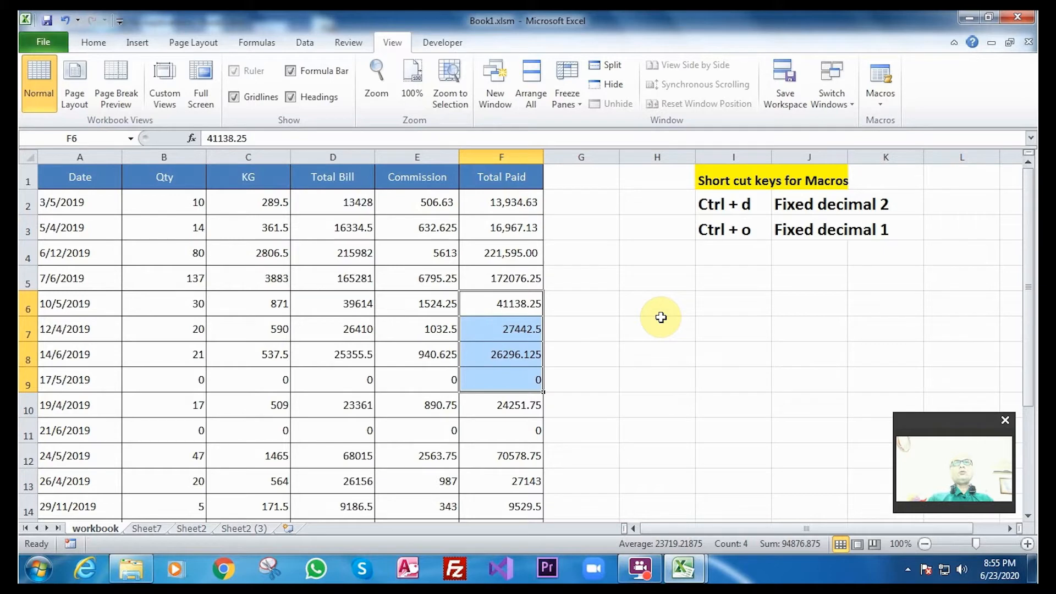
key("ctrl+d")
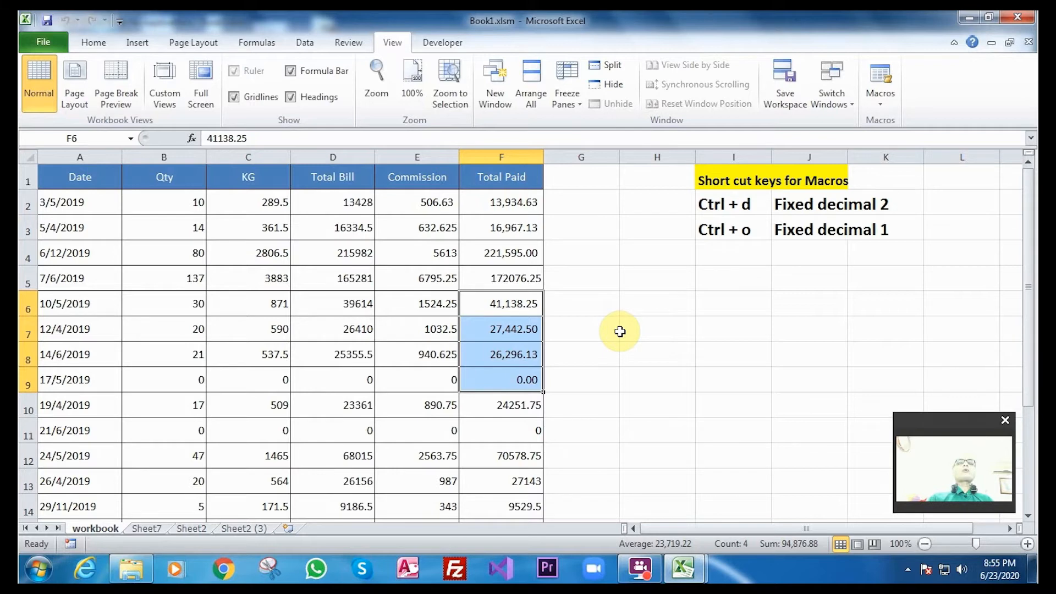
- With KG cell C2 selected, set up a new macro recording named Formatvaluessingledigit
left_click(199, 203)
left_click_drag(199, 203, 235, 207)
left_click(253, 203)
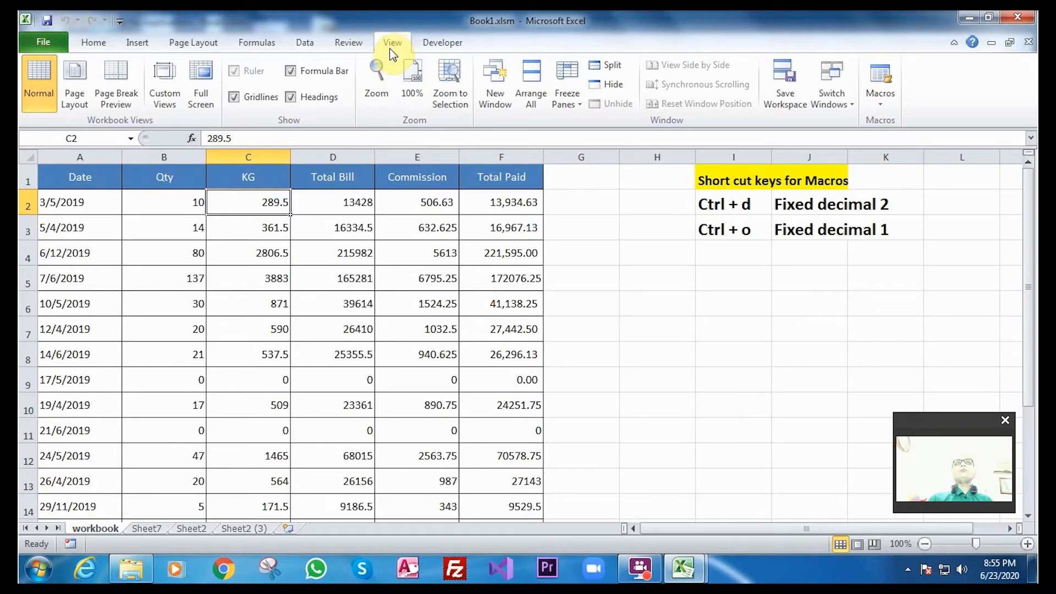
left_click(886, 106)
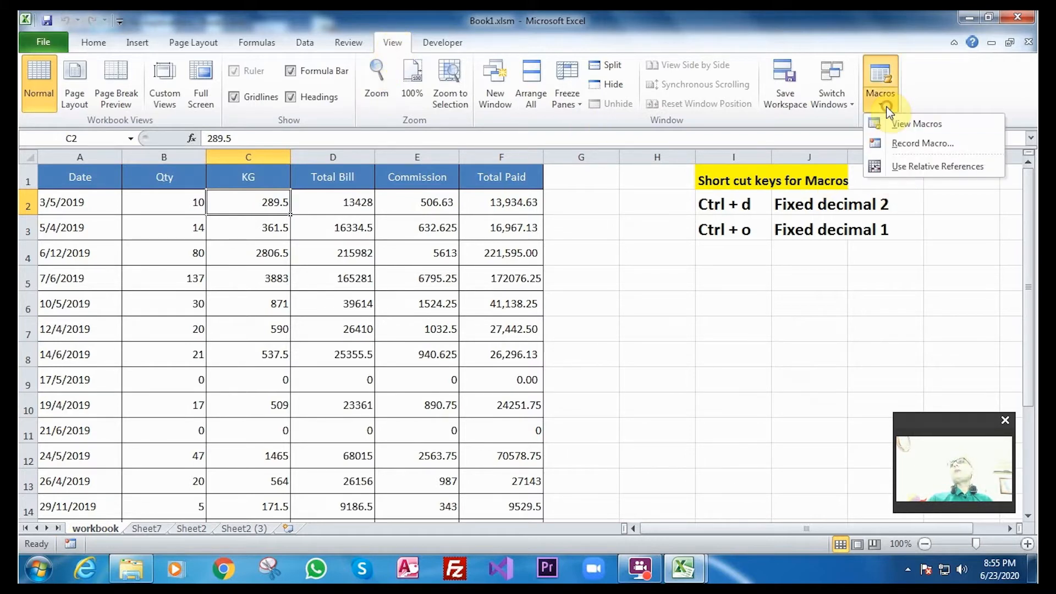
left_click(899, 142)
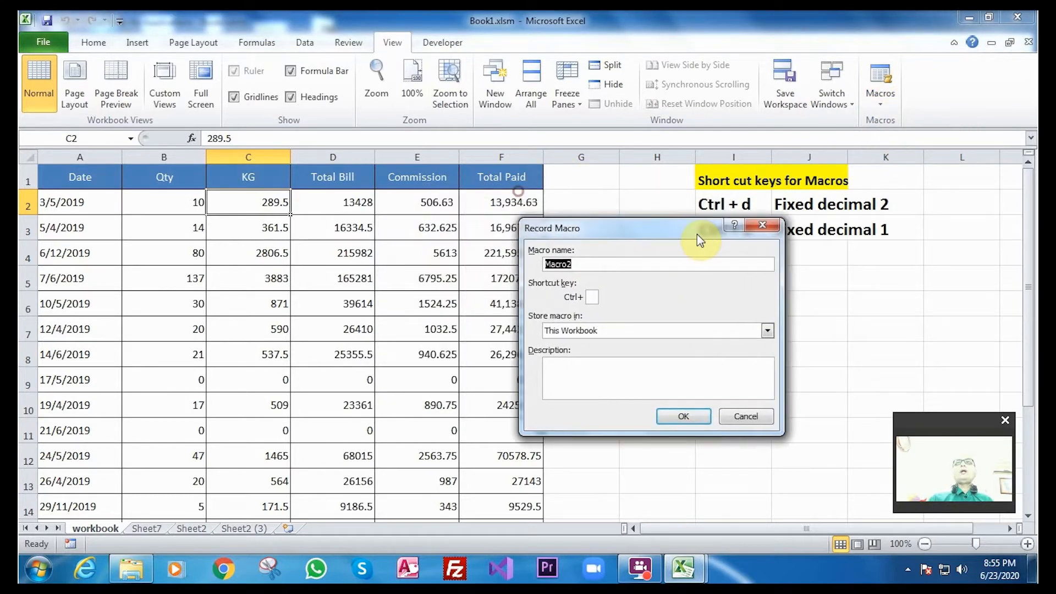
left_click_drag(657, 228, 730, 266)
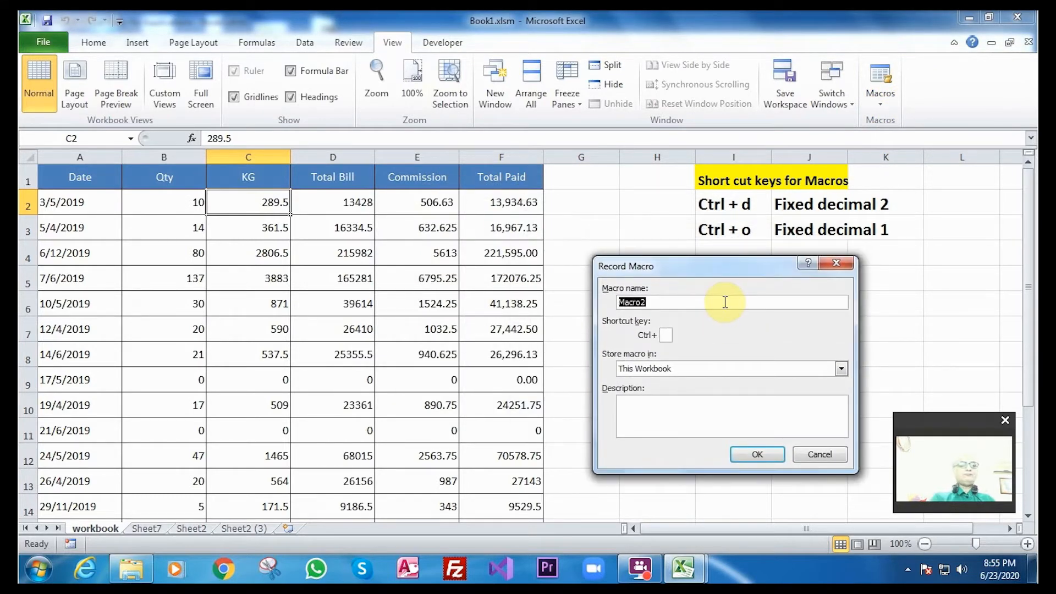
type("Formatvaluessingledigit")
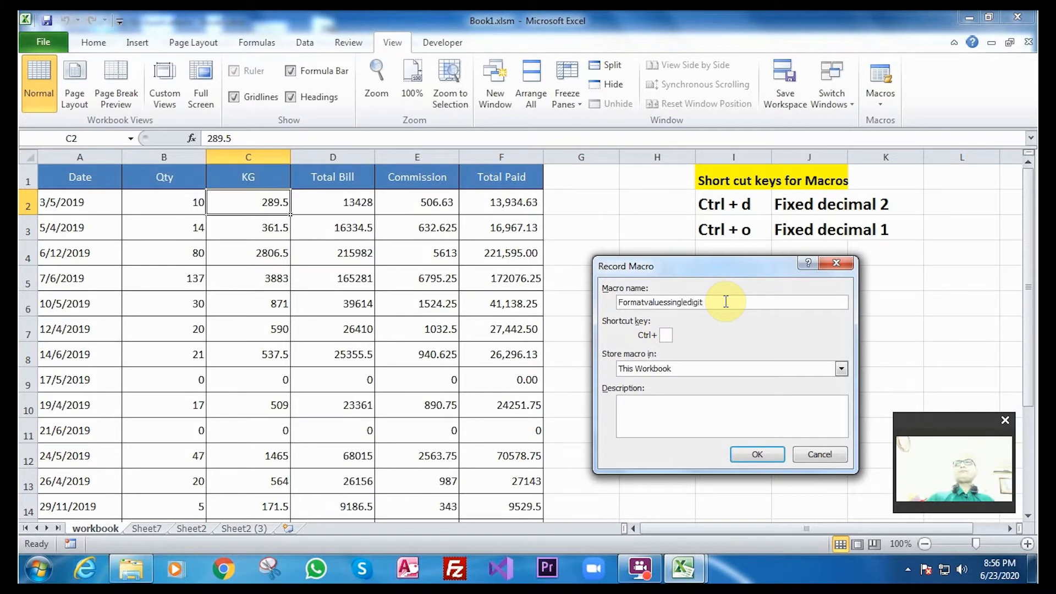
- Give the new macro the description "Format values single digit" and the shortcut Ctrl+o, and start recording it
double_click(615, 306)
key("ctrl+c")
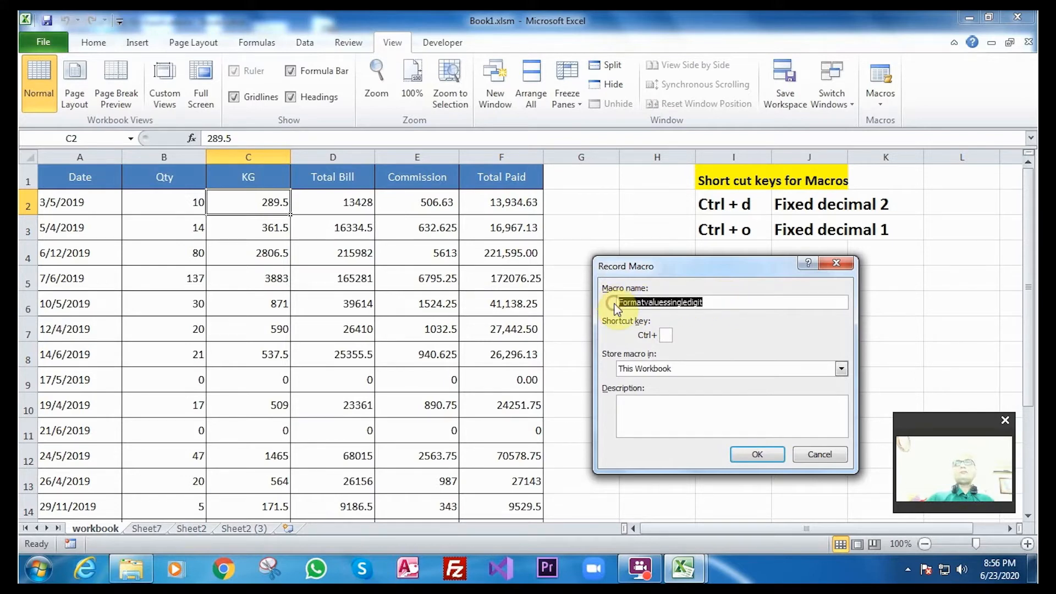
left_click(681, 429)
key("ctrl+v")
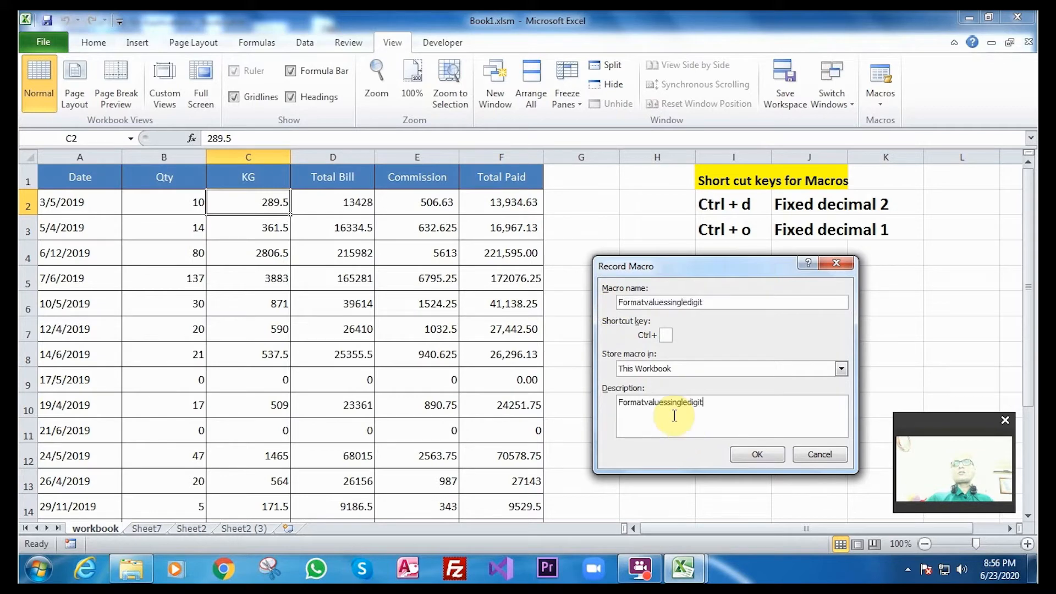
left_click(647, 402)
left_click(668, 403)
left_click(691, 403)
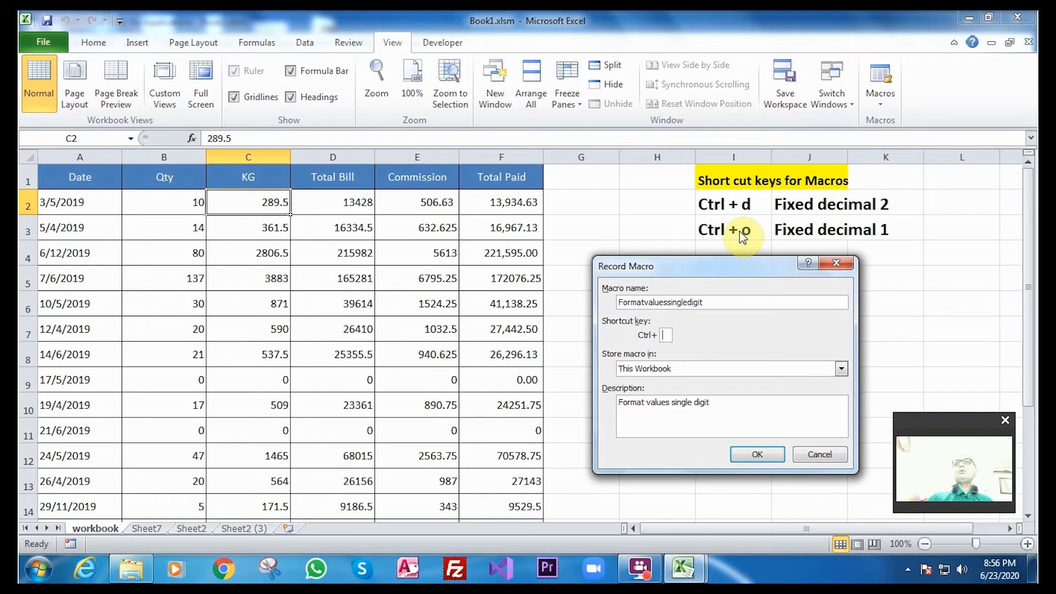
type("o")
left_click(765, 462)
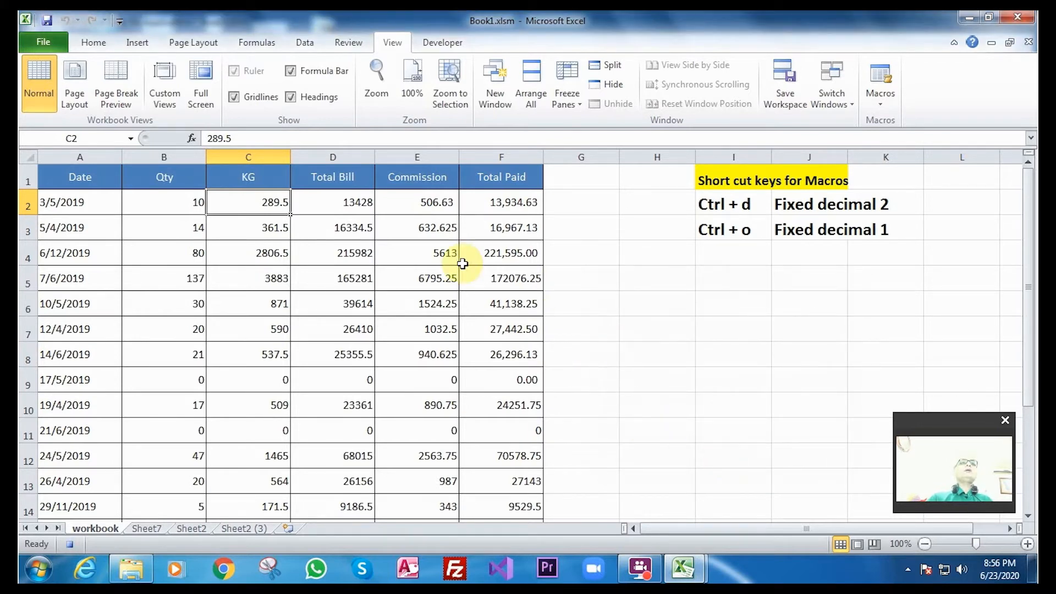
- Format C2 as Number with 1 decimal place, thousands separator and red negative numbers, and stop the macro recording
left_click(91, 43)
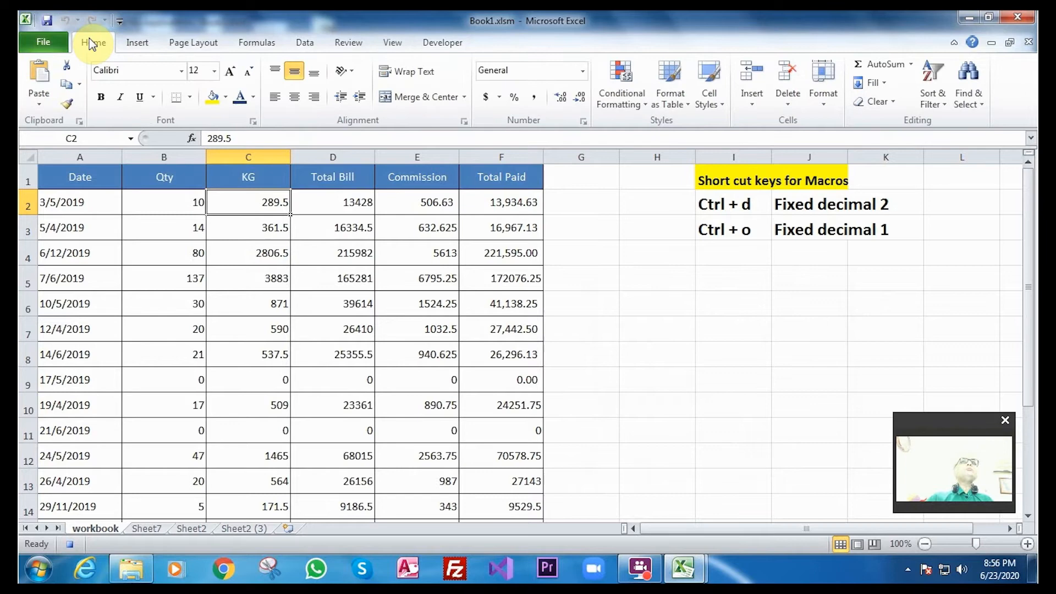
left_click(582, 71)
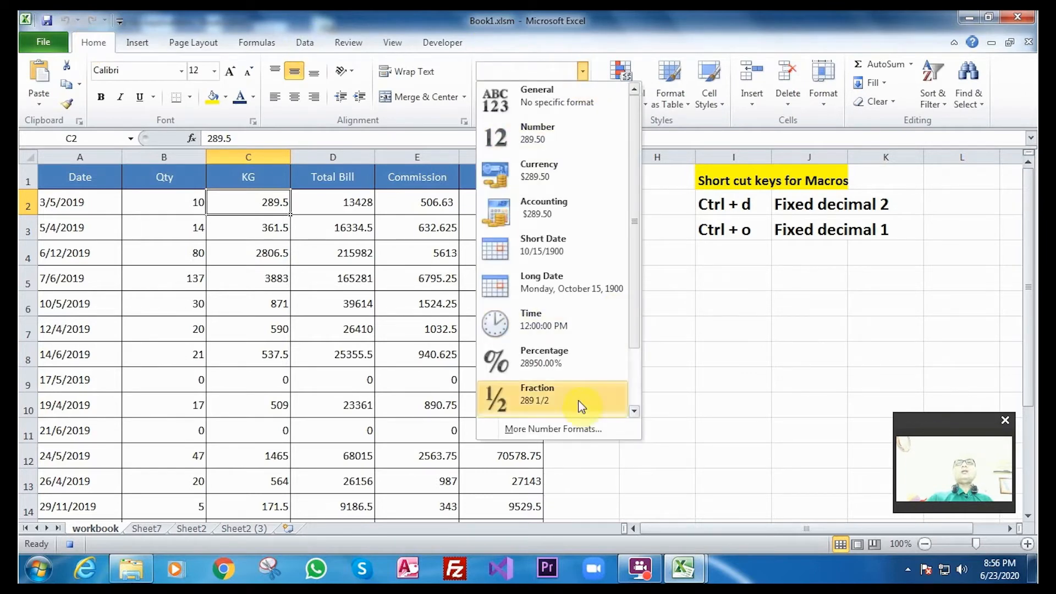
left_click(564, 431)
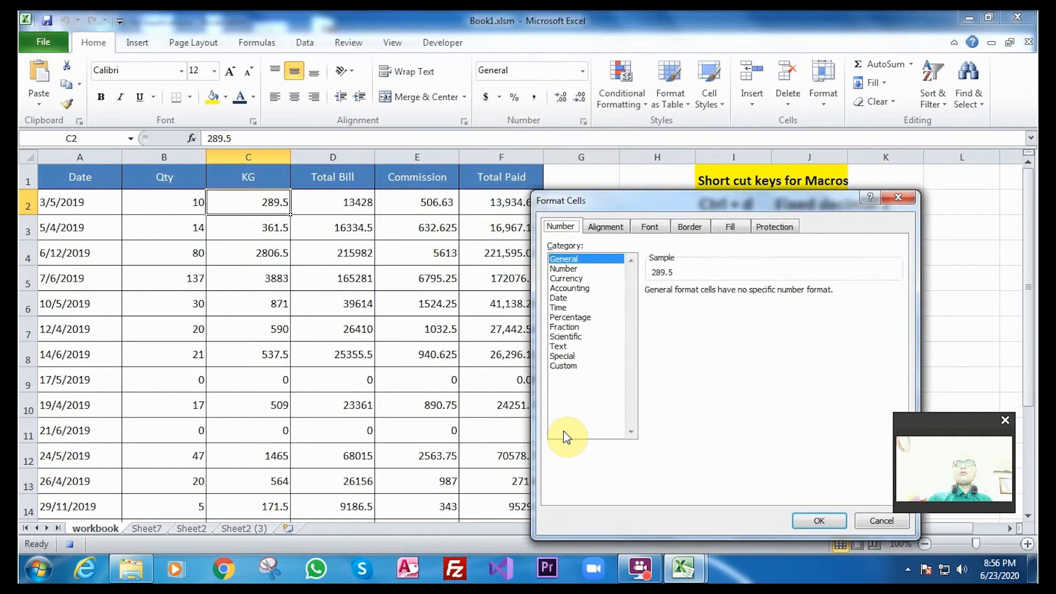
left_click(565, 269)
left_click(743, 295)
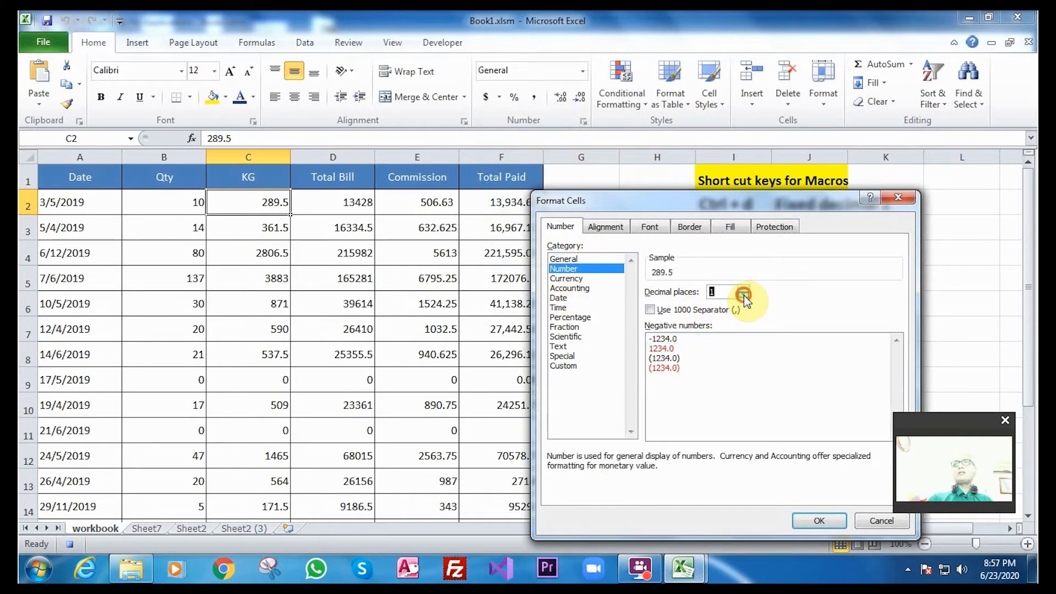
left_click(651, 309)
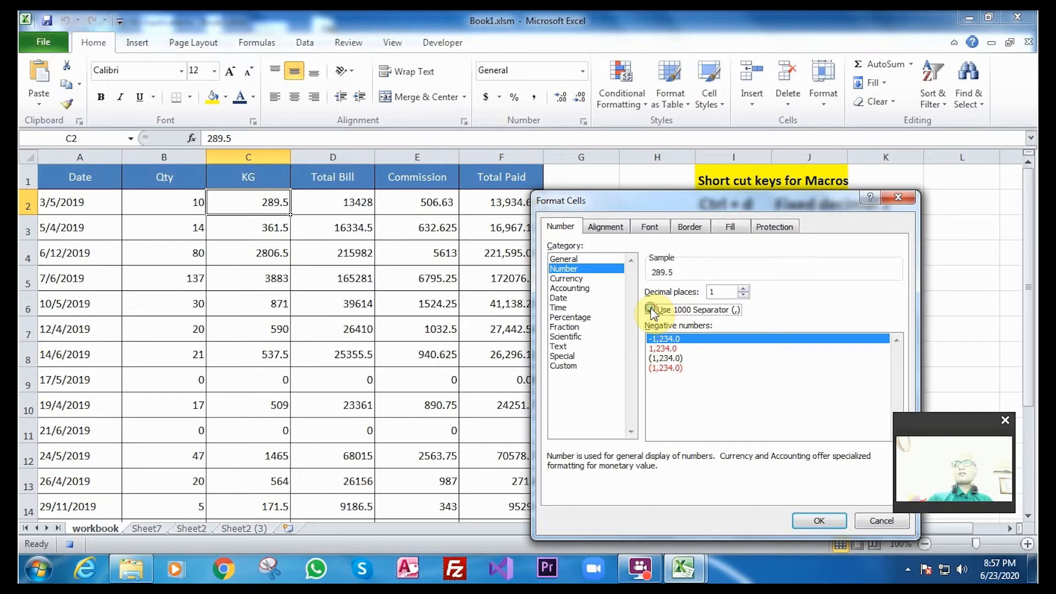
left_click(658, 347)
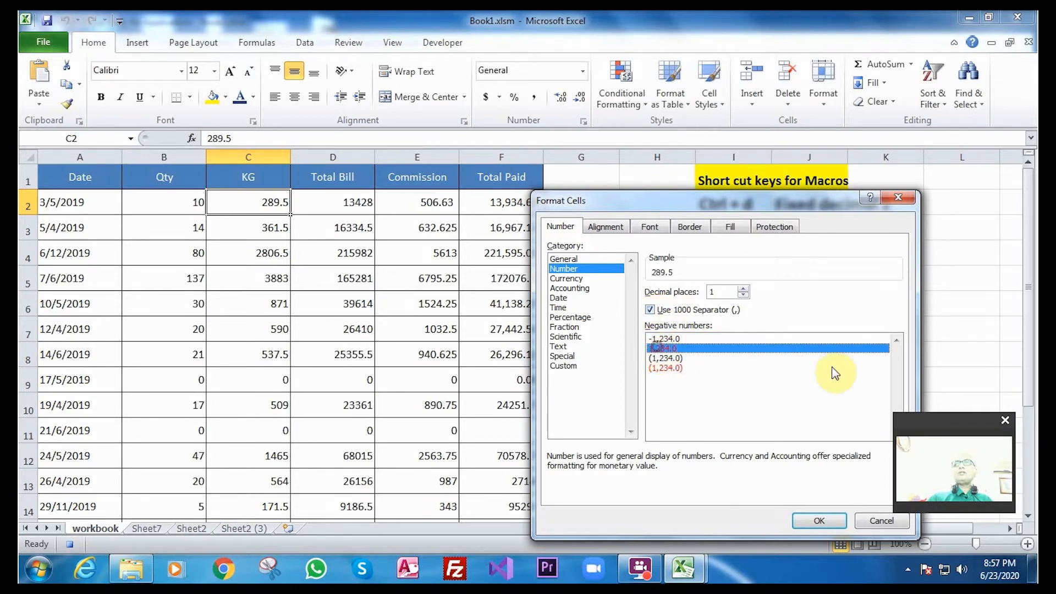
left_click(811, 522)
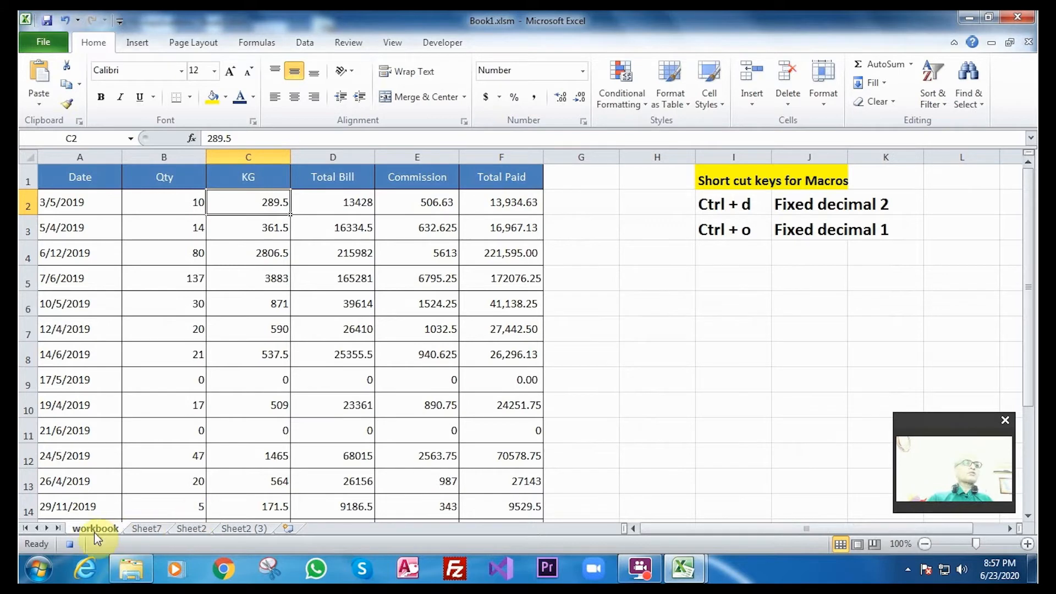
left_click(68, 545)
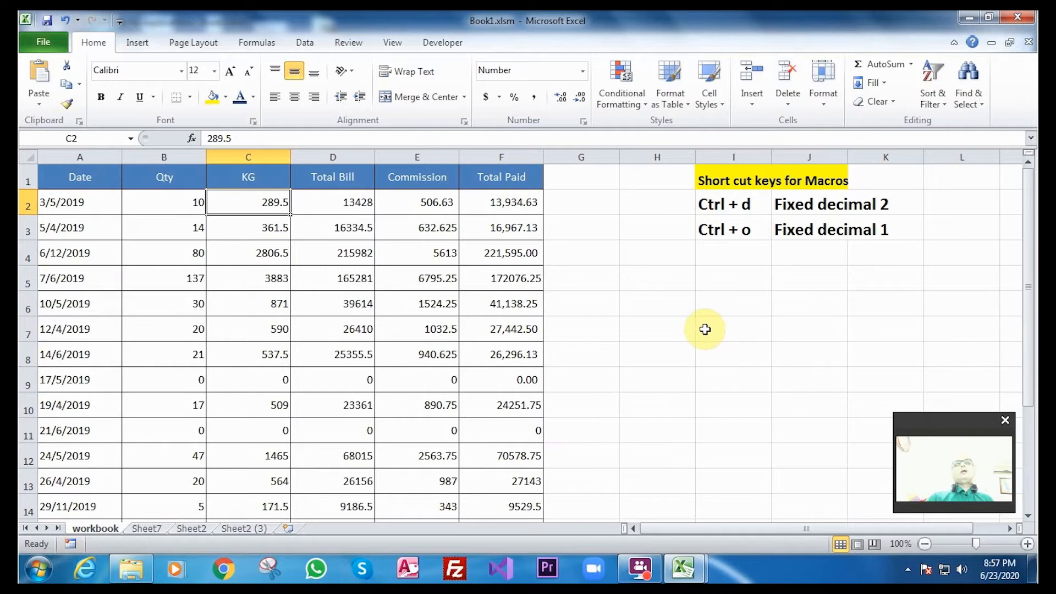
left_click(699, 293)
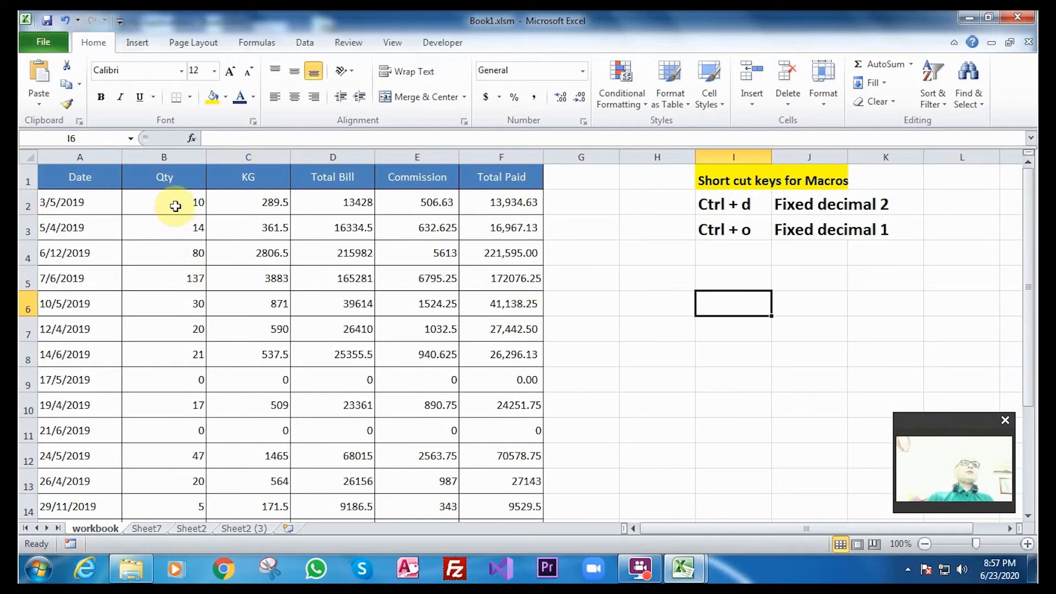
- Run the formatvaluesdoubledigit macro from the macro list on Qty and KG cells B2:C5
left_click_drag(179, 206, 249, 278)
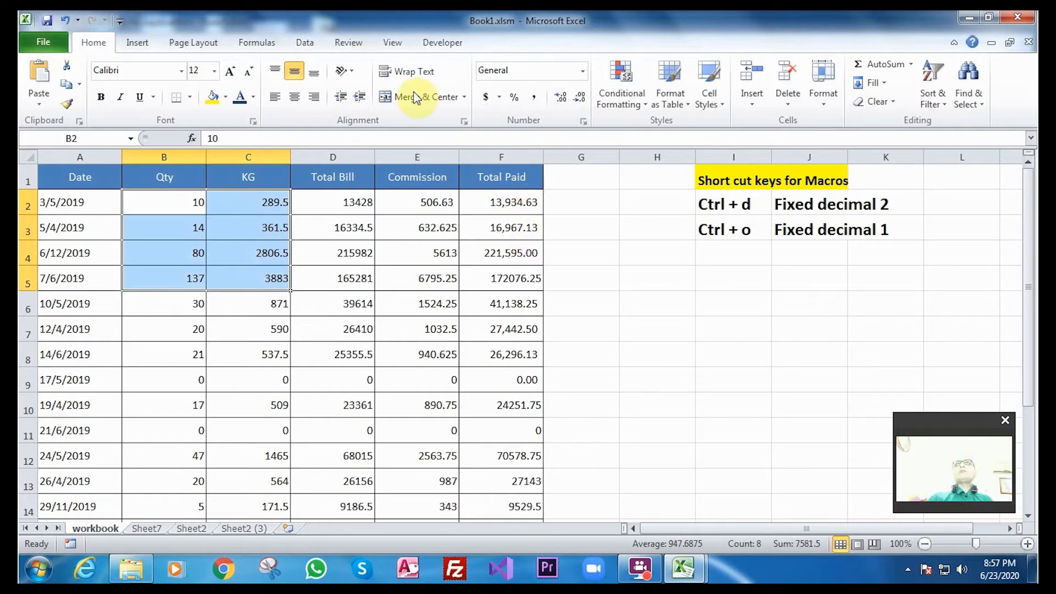
left_click(391, 44)
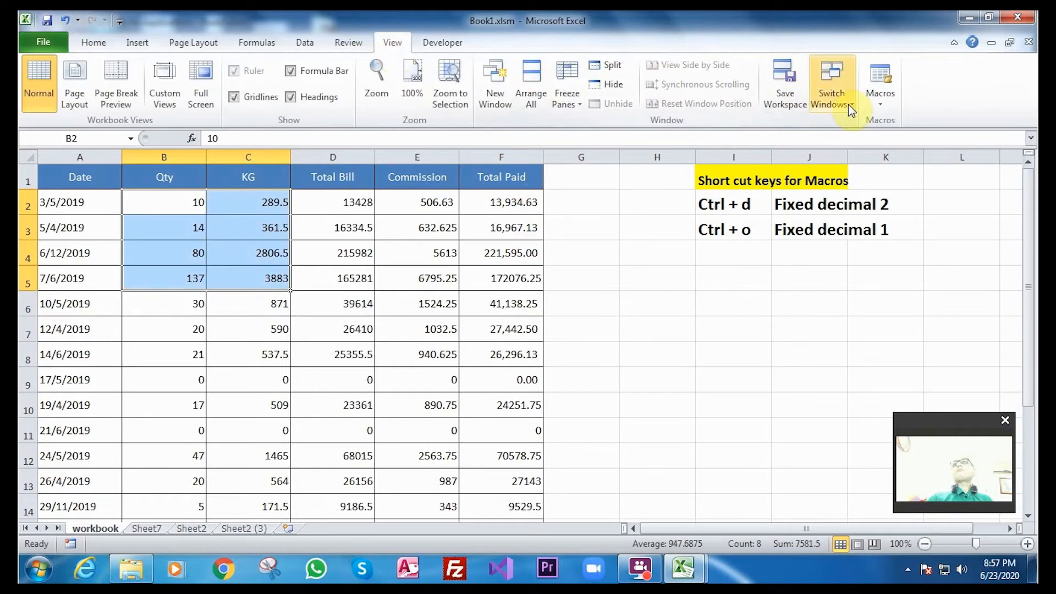
left_click(880, 104)
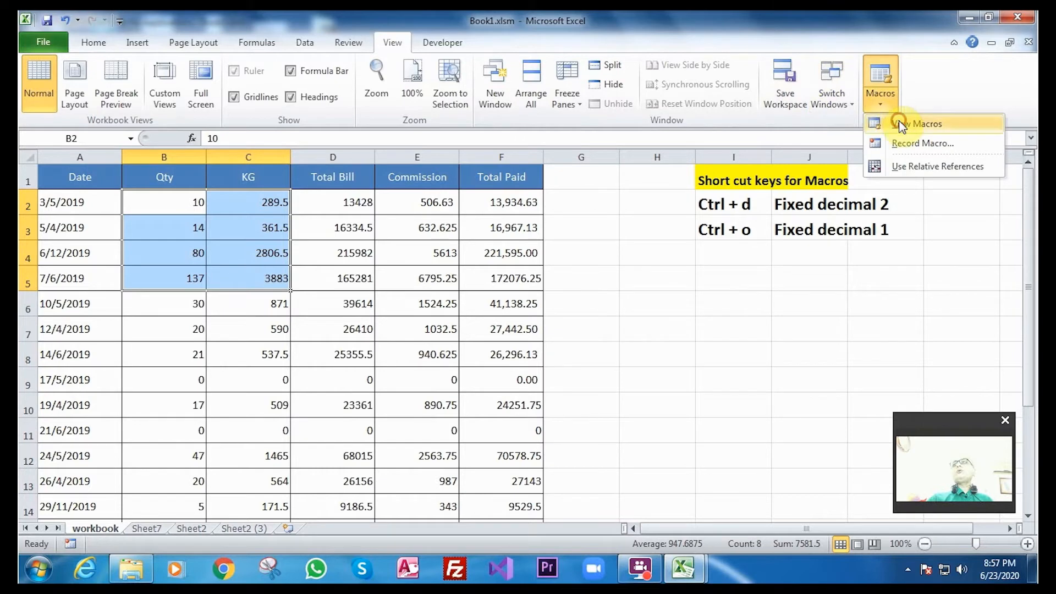
left_click(897, 123)
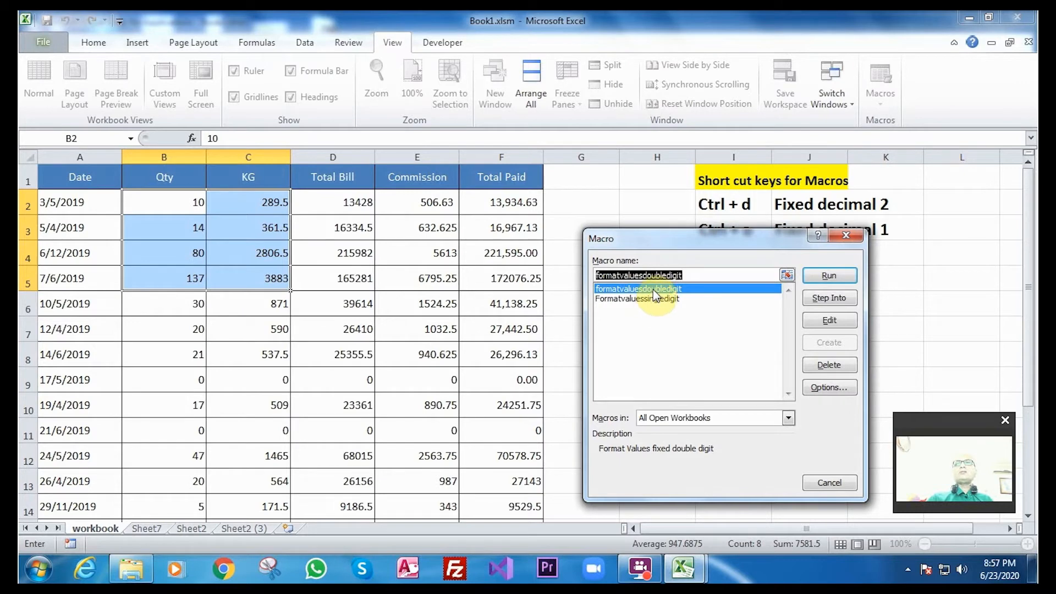
left_click(833, 279)
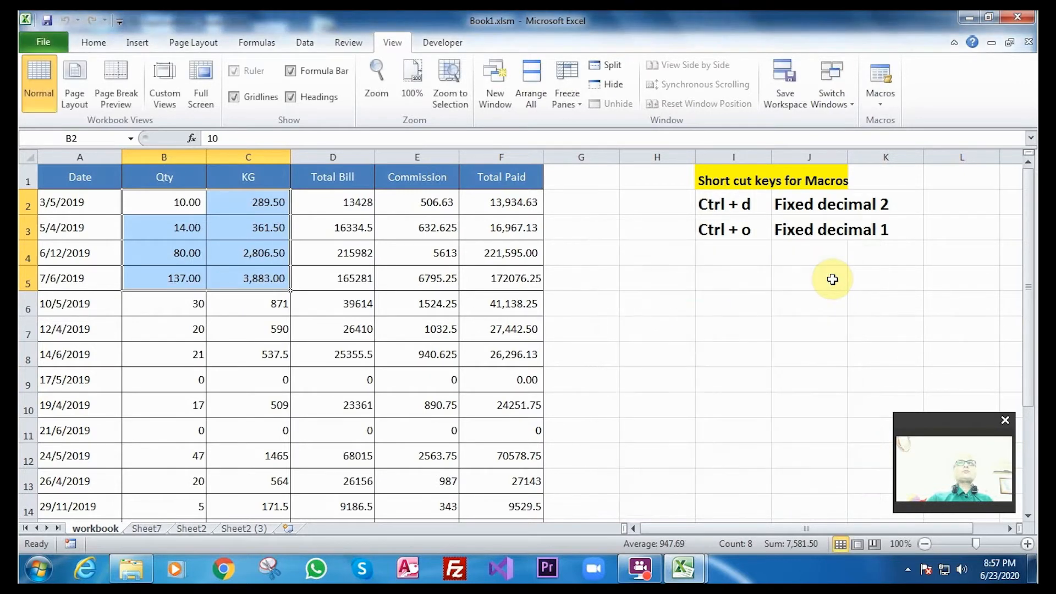
- Run the Formatvaluessingledigit macro from the macro list on cells B2:C5
left_click(880, 98)
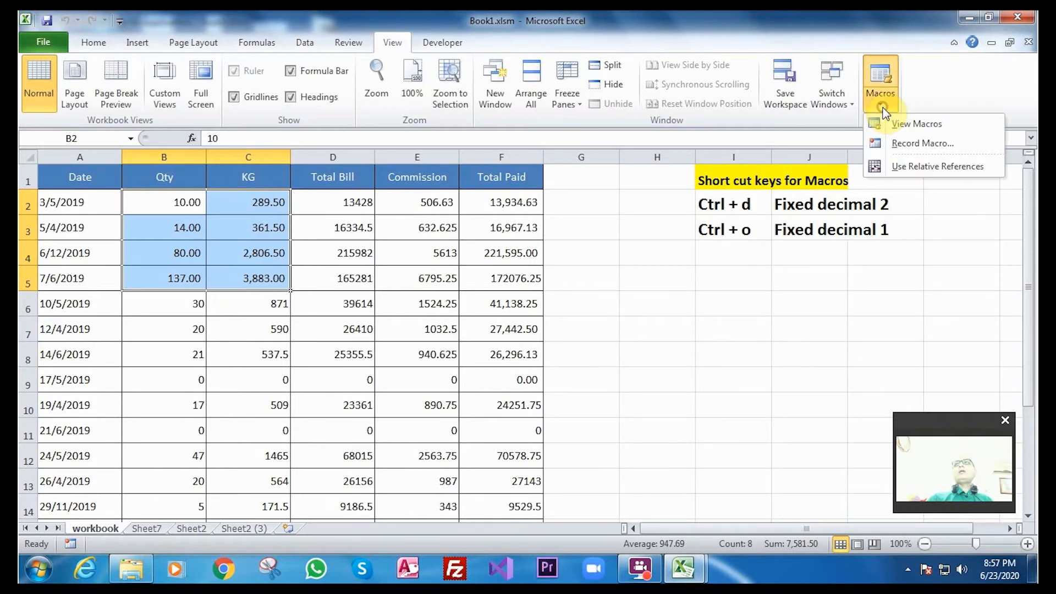
left_click(902, 124)
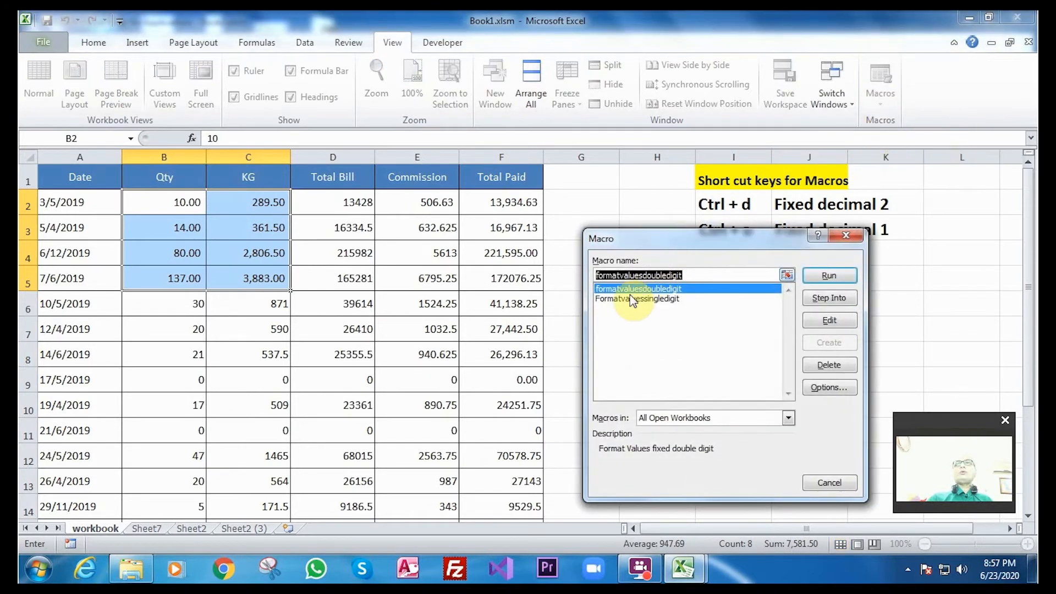
left_click(629, 298)
left_click(828, 275)
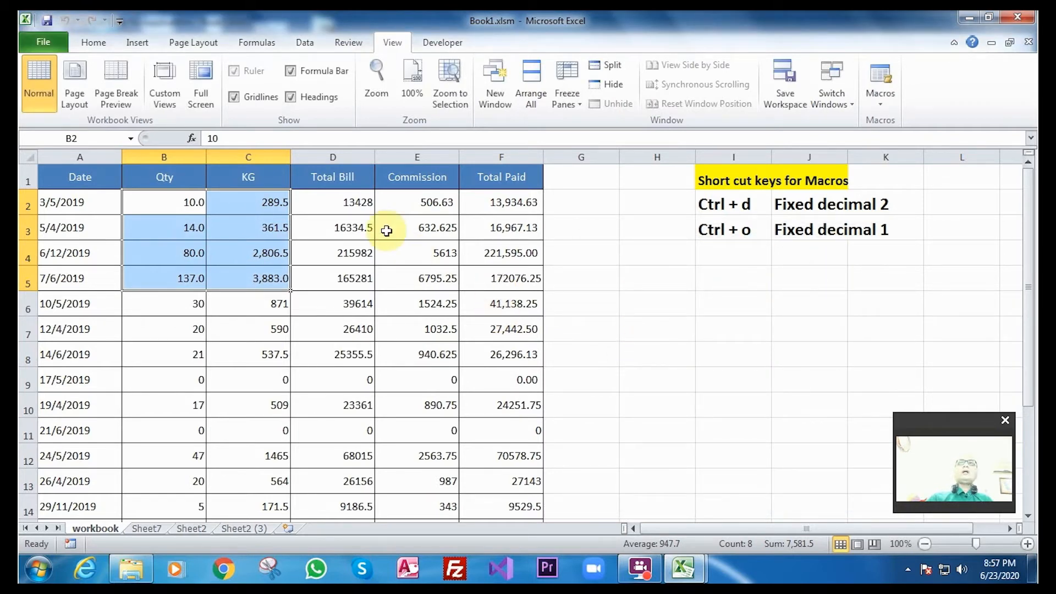
- Apply the double-digit format macro to the Total Bill, Commission and Total Paid values in D2:F15 using its assigned shortcut
left_click(351, 205)
left_click_drag(369, 218, 511, 500)
scroll(629, 353, "up", 1)
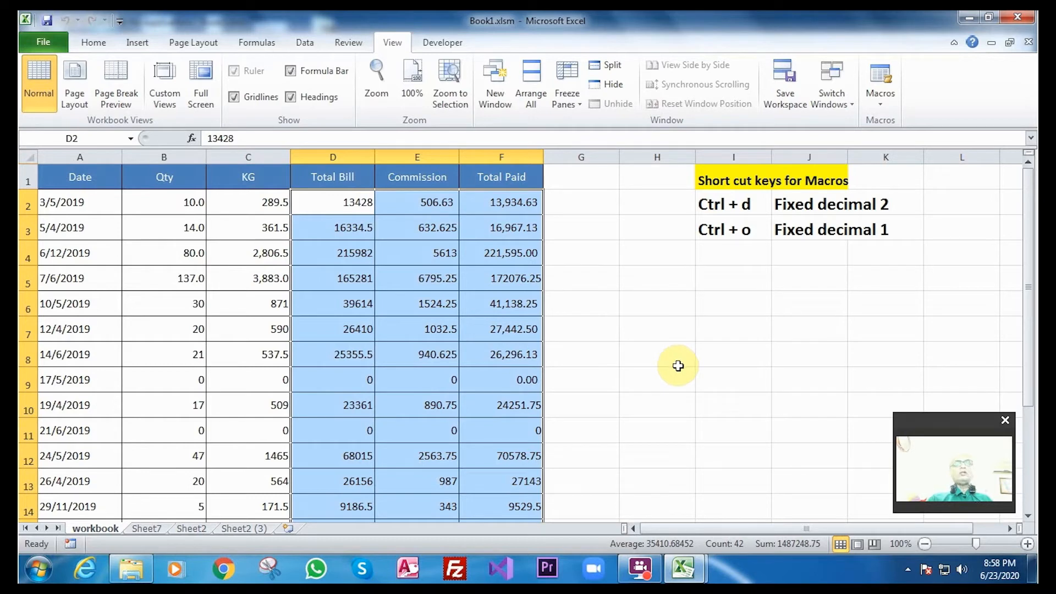
key("ctrl+d")
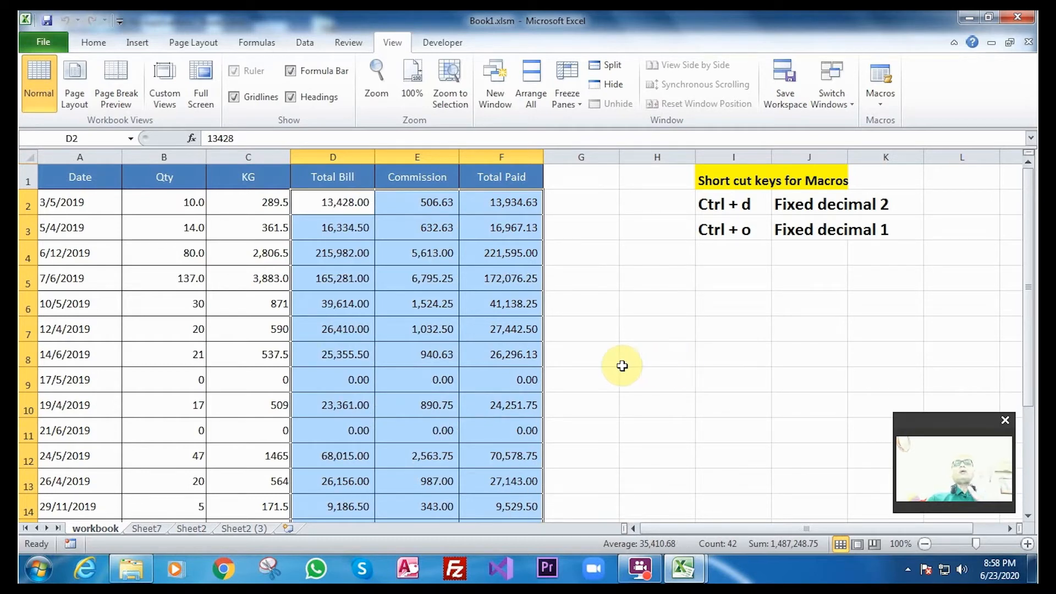
- Apply the single-digit format macro to all Qty and KG values in B2:C15 using its assigned shortcut, and deselect the range
left_click_drag(148, 193, 252, 482)
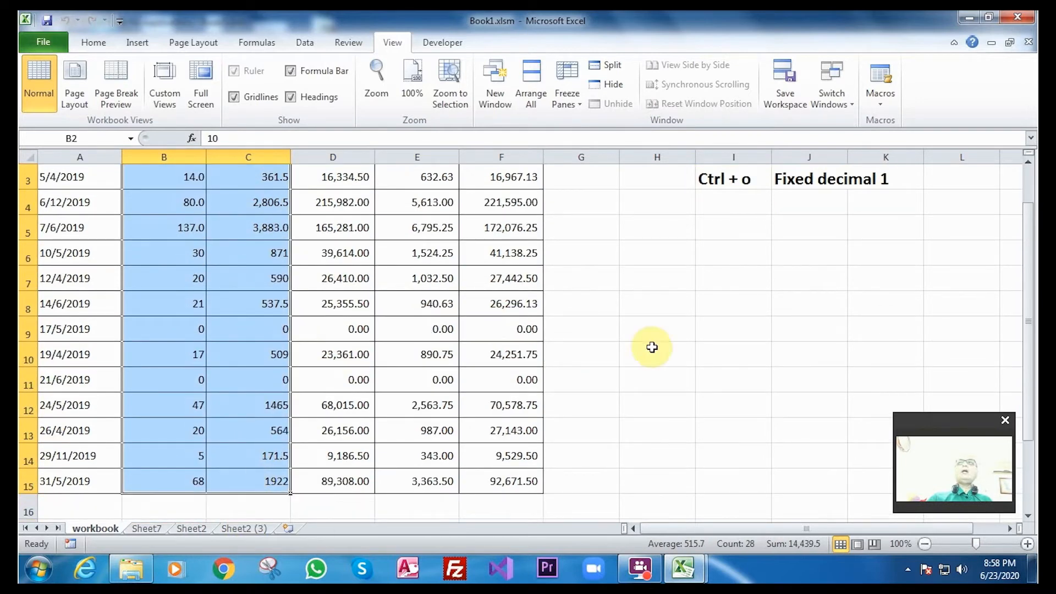
scroll(679, 326, "up", 1)
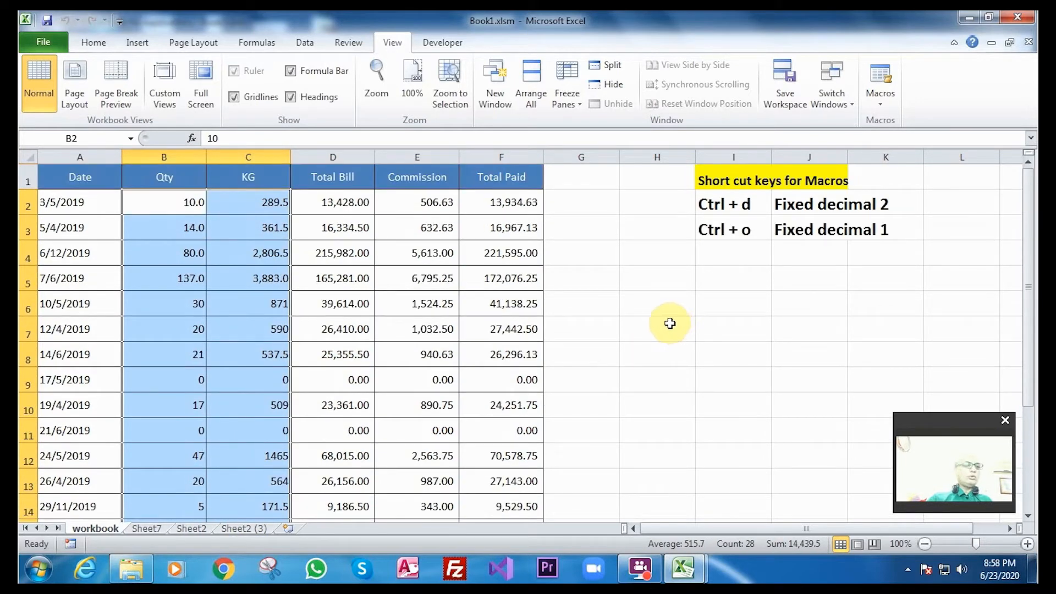
key("ctrl+o")
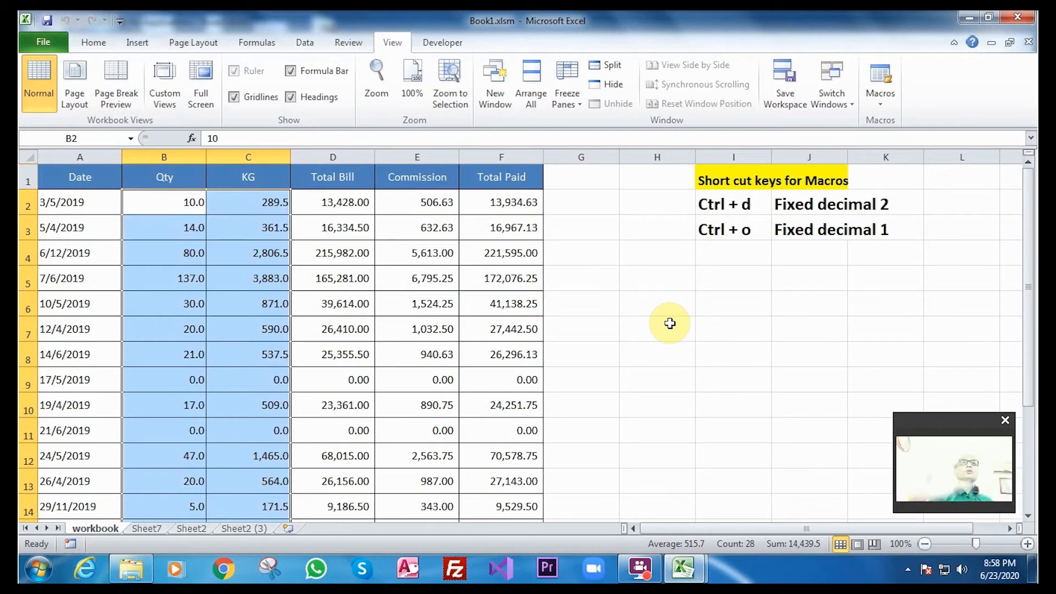
left_click(670, 323)
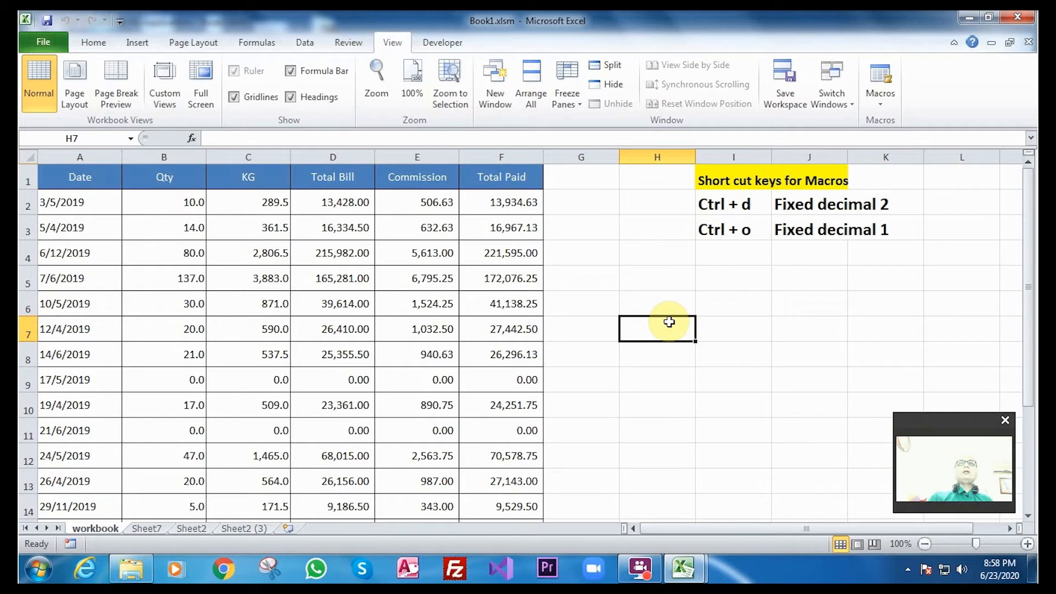
left_click(617, 370)
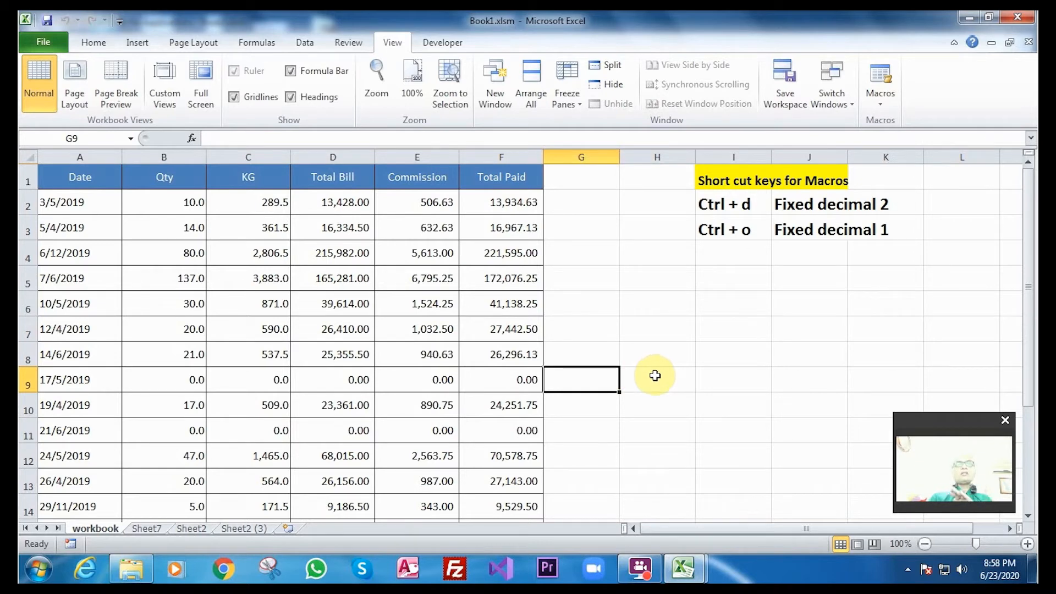
- Switch to Sheet2 (3) and examine its columns from Date to Name, the Qty and KG values and the Example number 2 notes
left_click(246, 531)
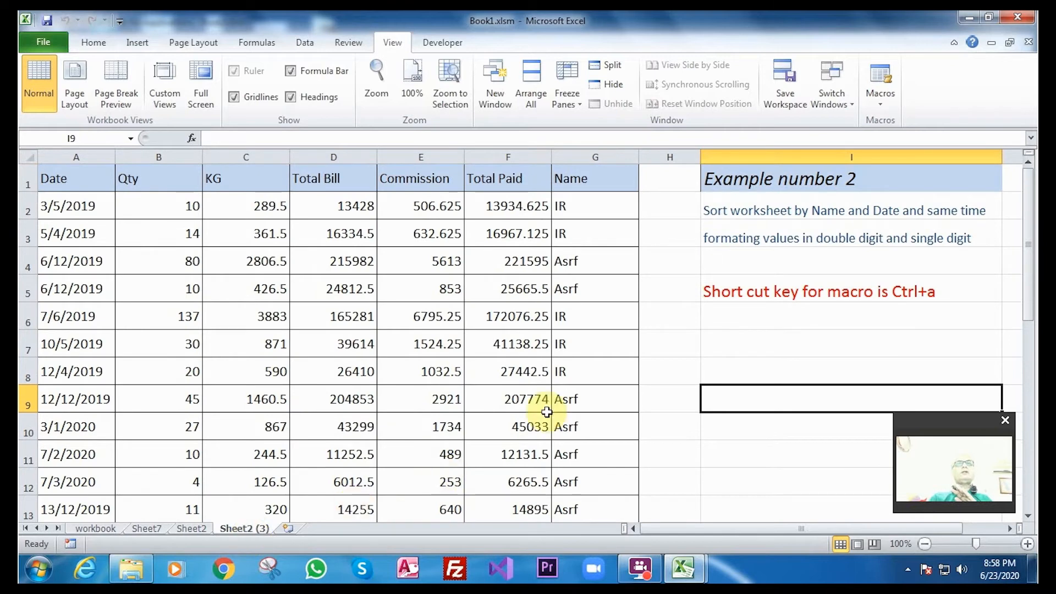
left_click(685, 317)
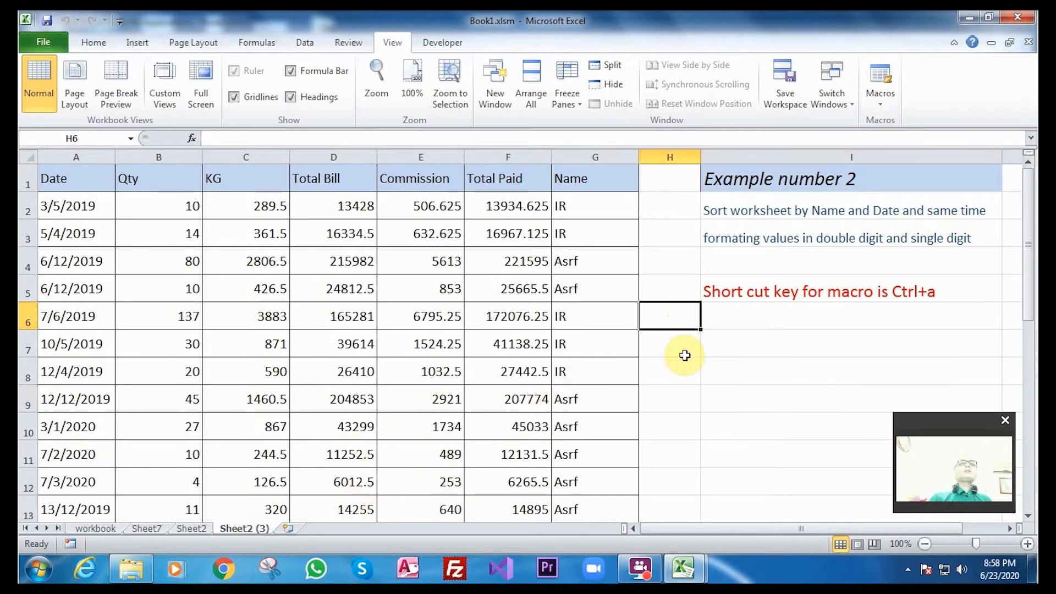
left_click(72, 178)
left_click(140, 176)
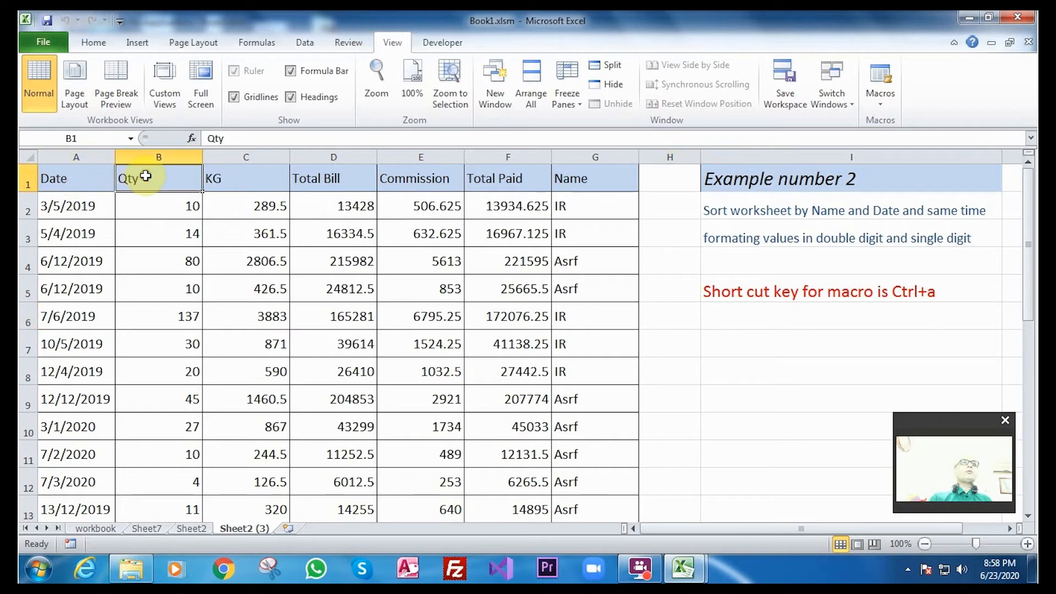
left_click(246, 177)
left_click(333, 177)
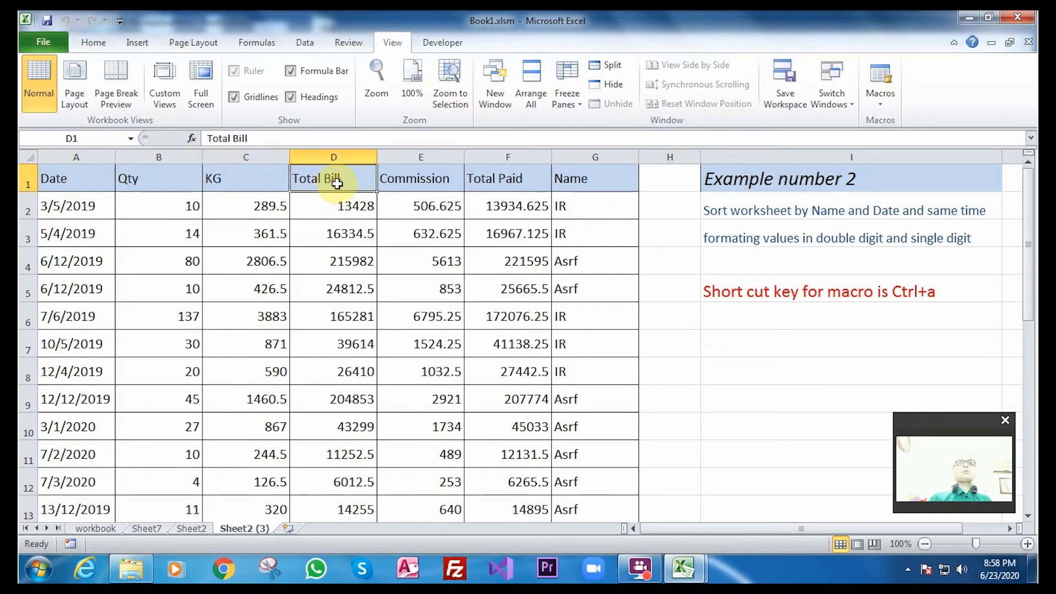
left_click(418, 179)
left_click(507, 179)
left_click(600, 177)
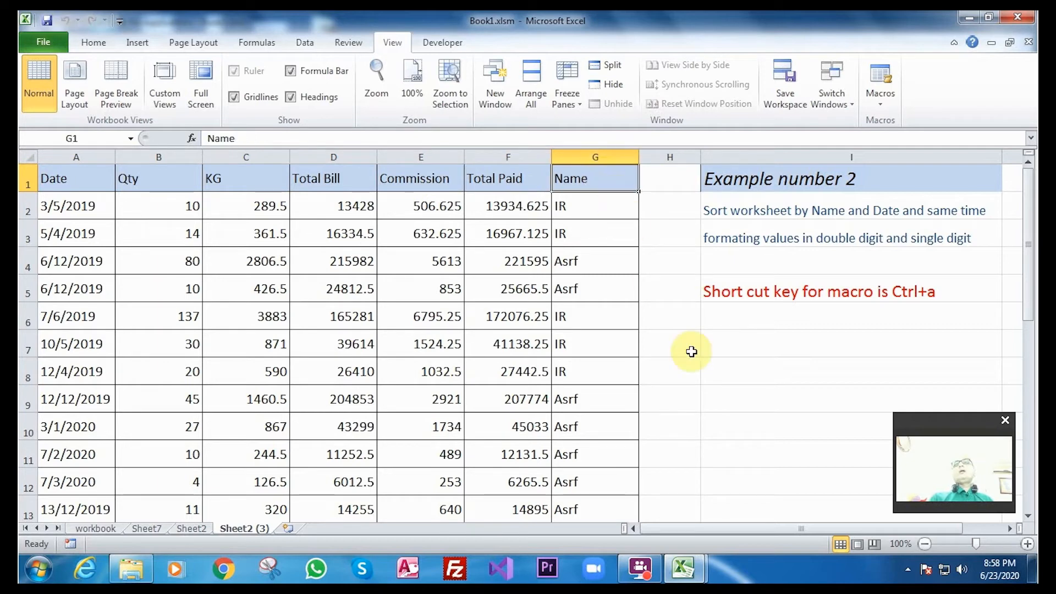
left_click(719, 379)
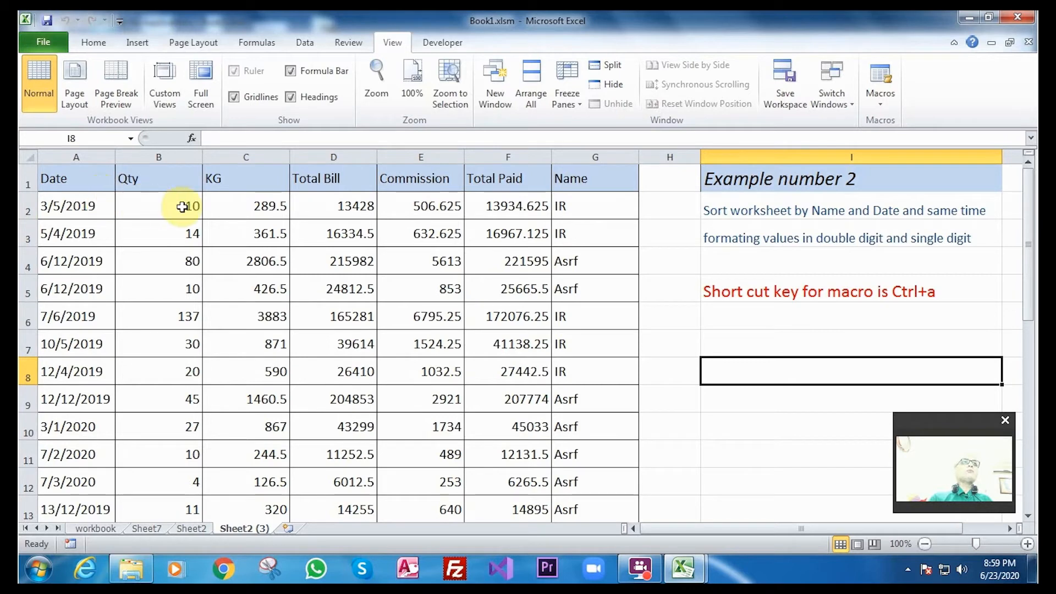
left_click(119, 204)
left_click_drag(193, 215, 230, 511)
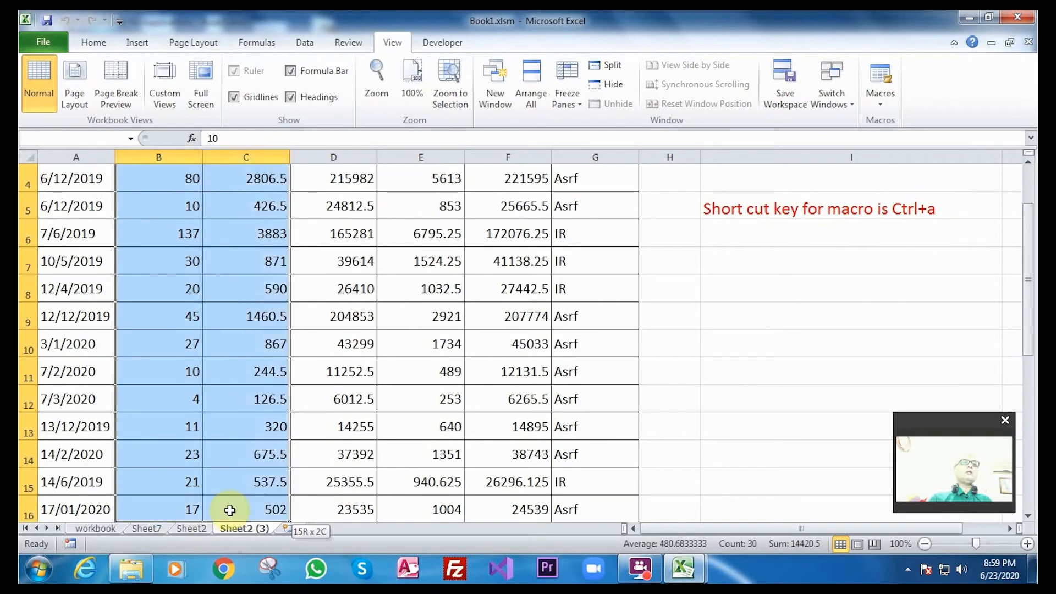
scroll(701, 358, "up", 1)
left_click(700, 357)
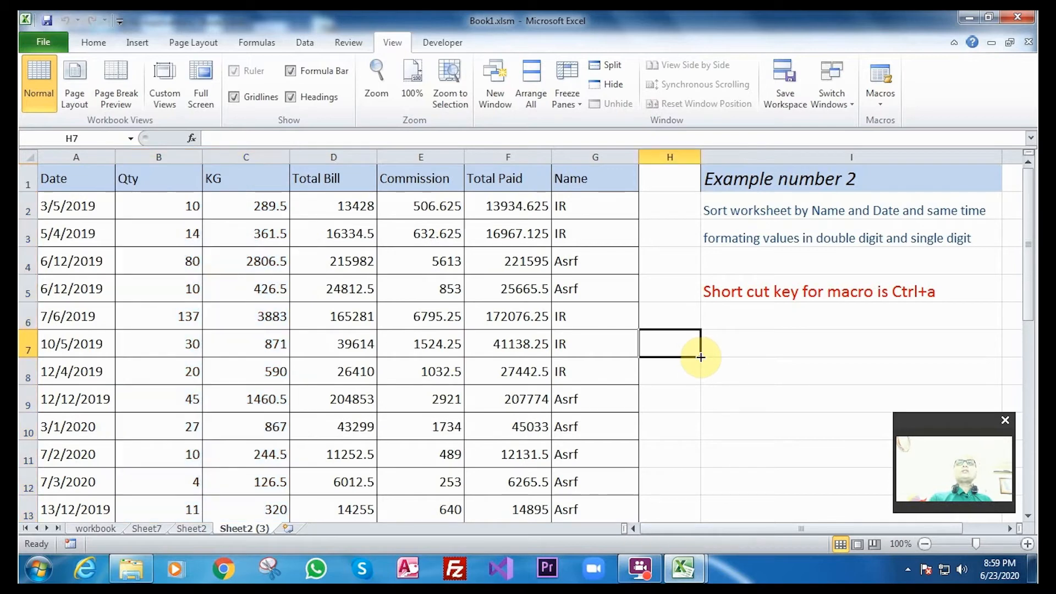
left_click(742, 351)
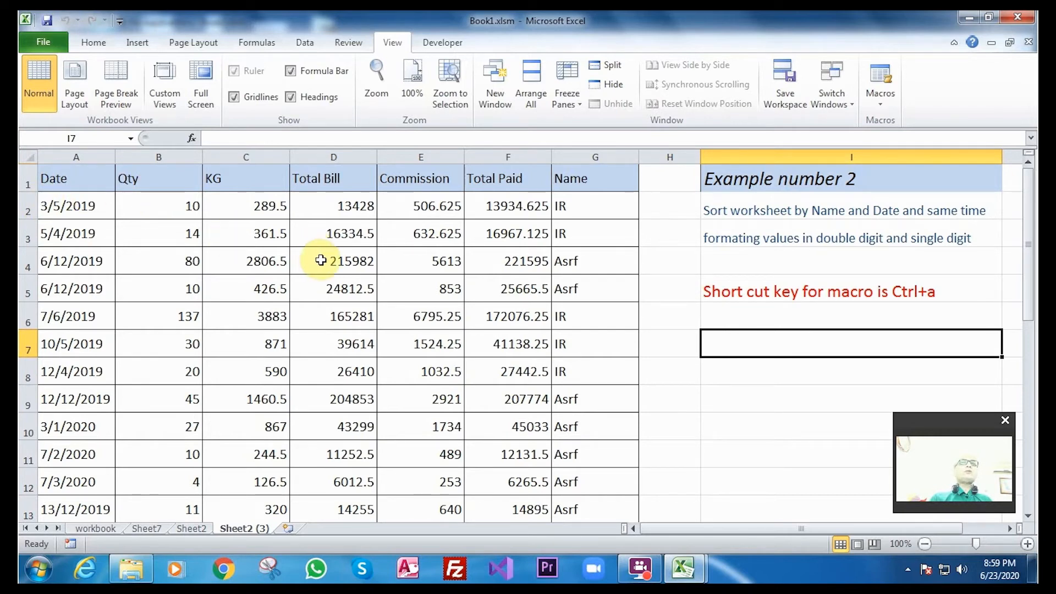
- Select the table's data rows A2:G29 on Sheet2 (3), leaving out the headers
left_click_drag(49, 205, 618, 493)
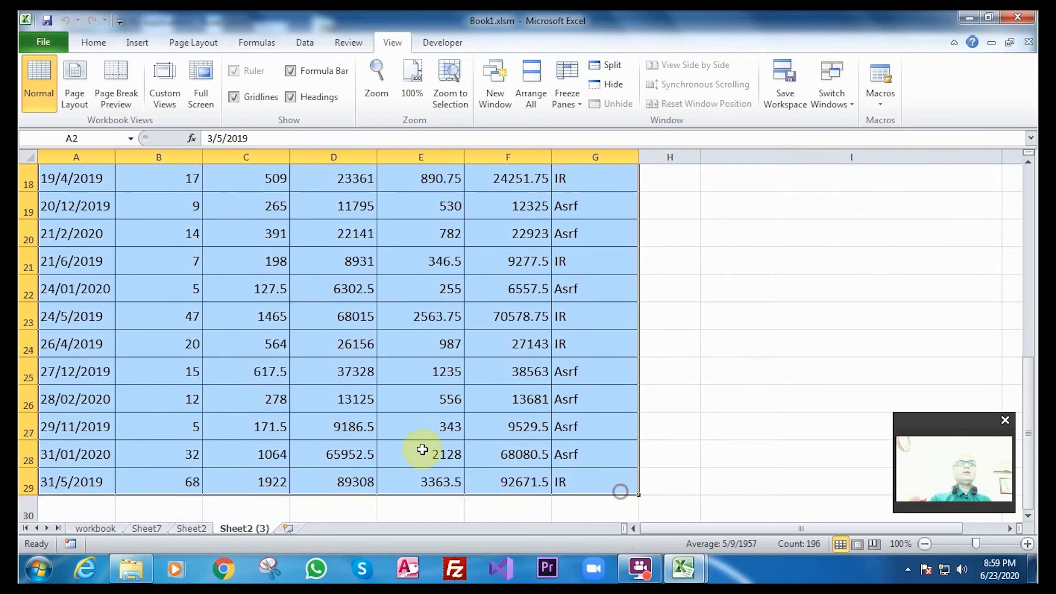
left_click(70, 545)
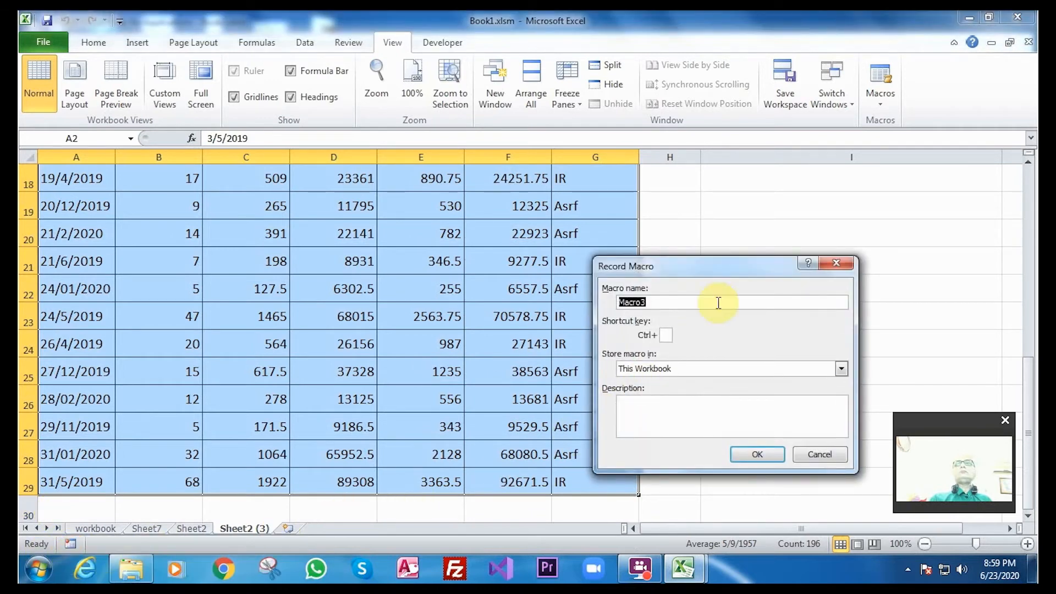
left_click_drag(689, 271, 763, 196)
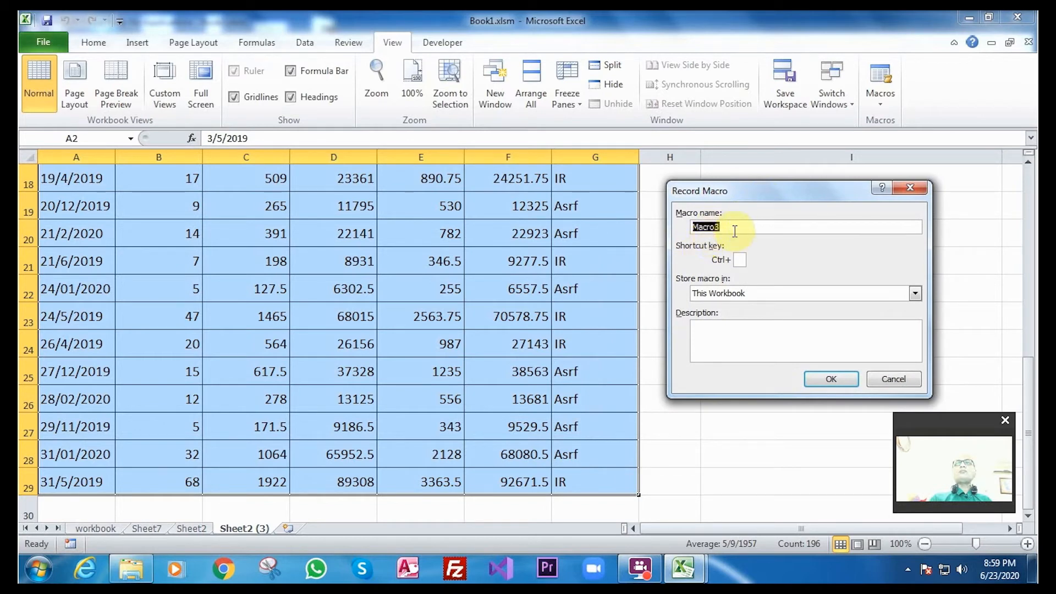
left_click(743, 263)
left_click(909, 186)
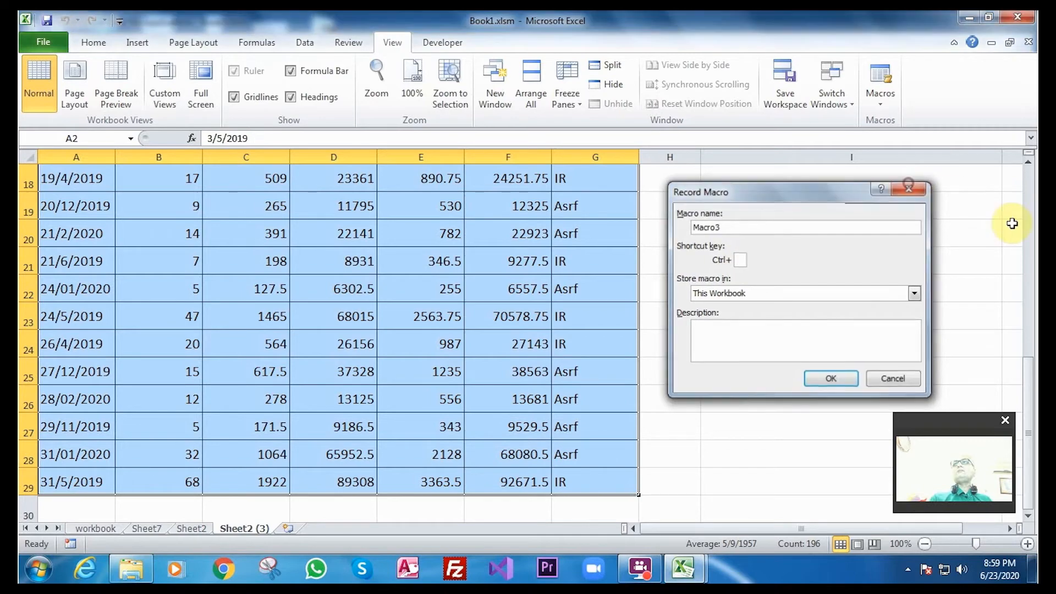
- Start recording a macro under the default name Macro3, stored in This Workbook, with Ctrl+a as its shortcut
left_click_drag(1030, 380, 1021, 208)
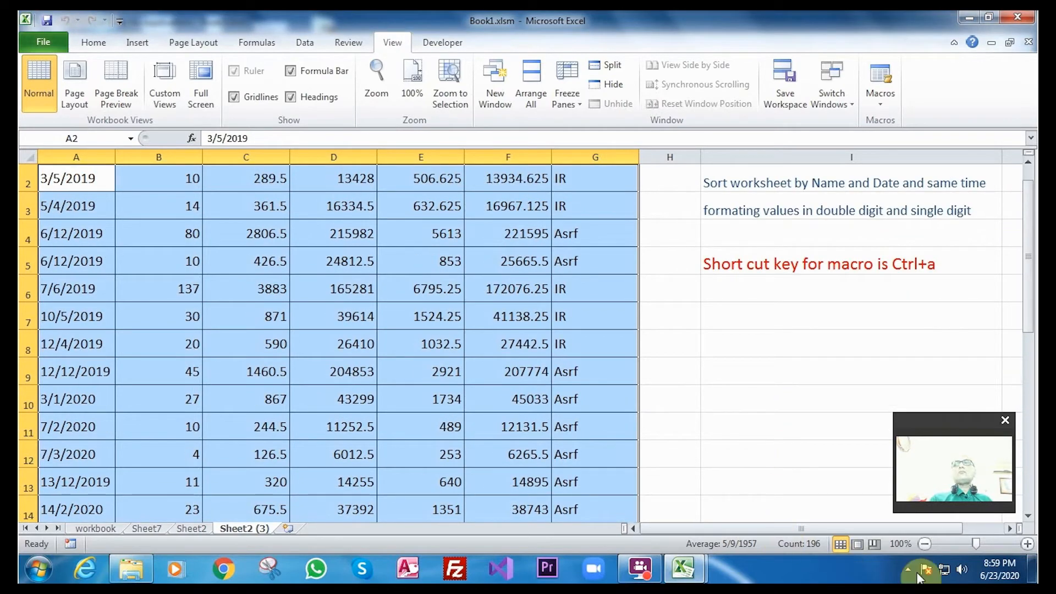
left_click(73, 546)
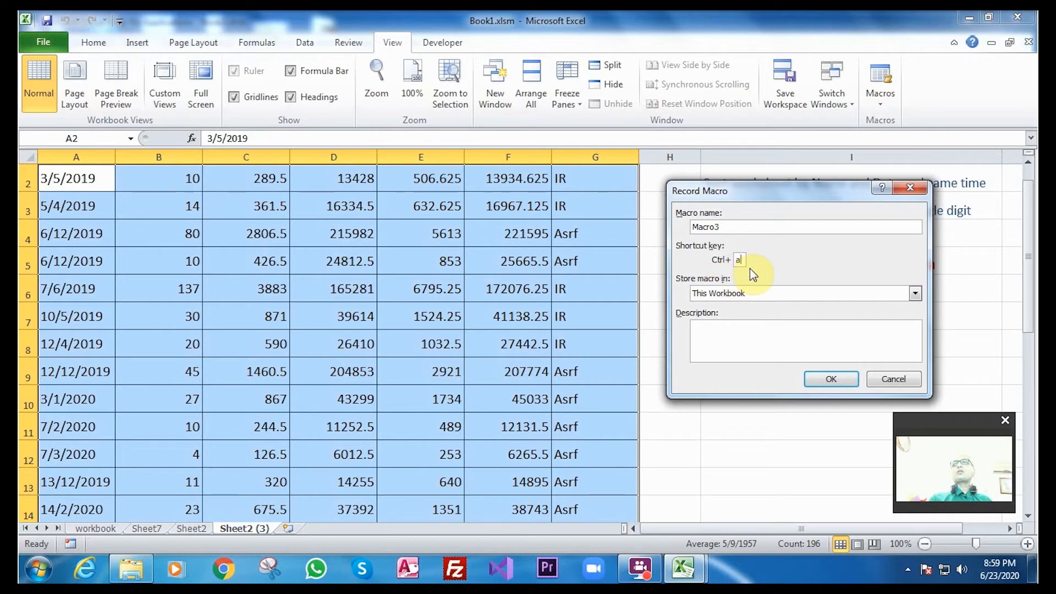
mouse_move(764, 199)
left_mouse_down()
mouse_move(554, 285)
mouse_move(557, 305)
mouse_move(778, 219)
mouse_move(771, 206)
left_mouse_up()
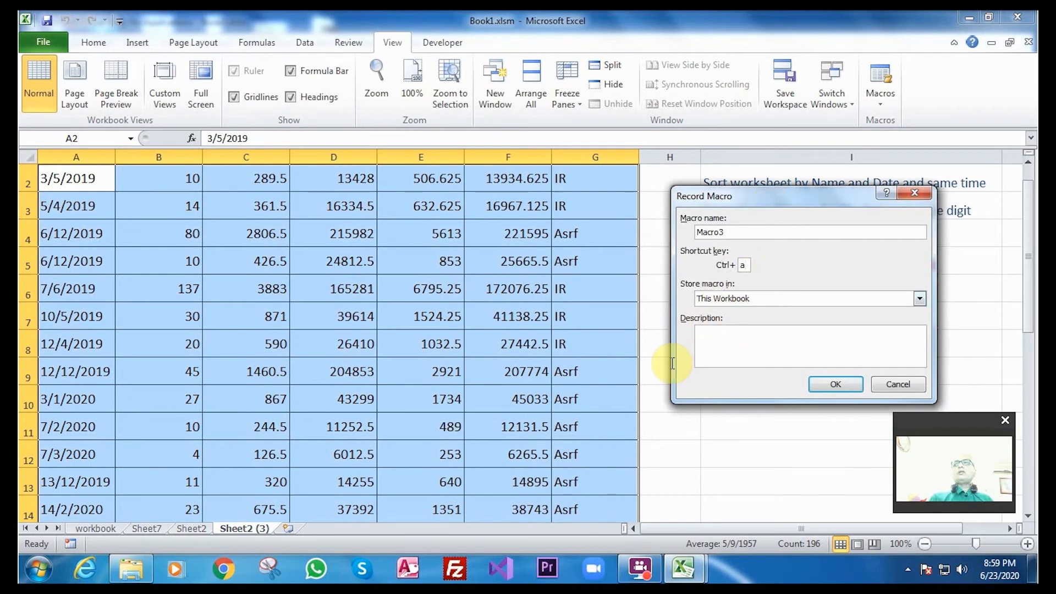
left_click(835, 385)
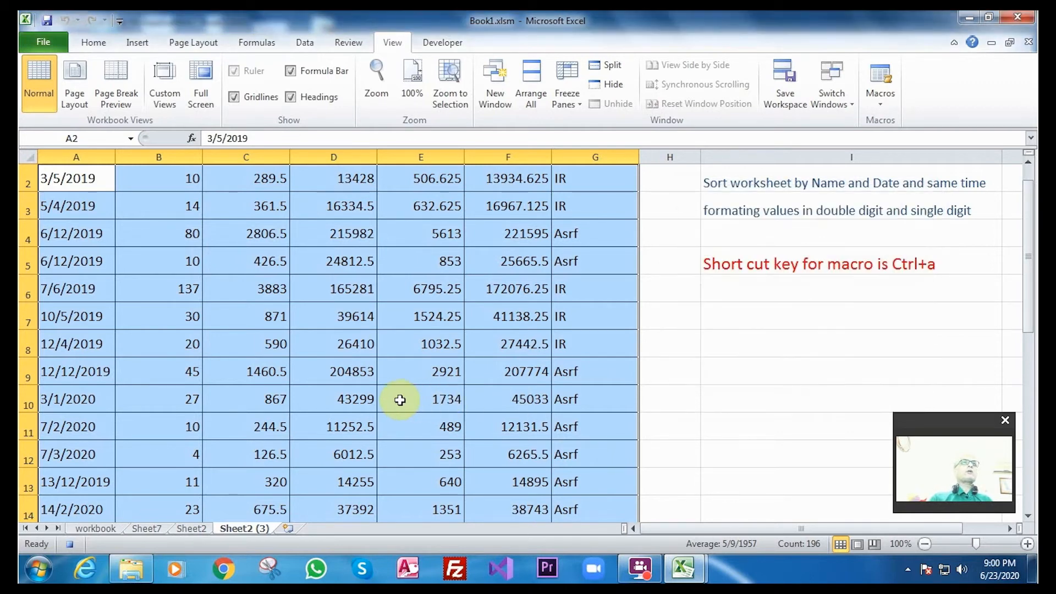
- Sort the selected rows on values by Name and then by Date, both in A to Z order
scroll(486, 315, "up", 1)
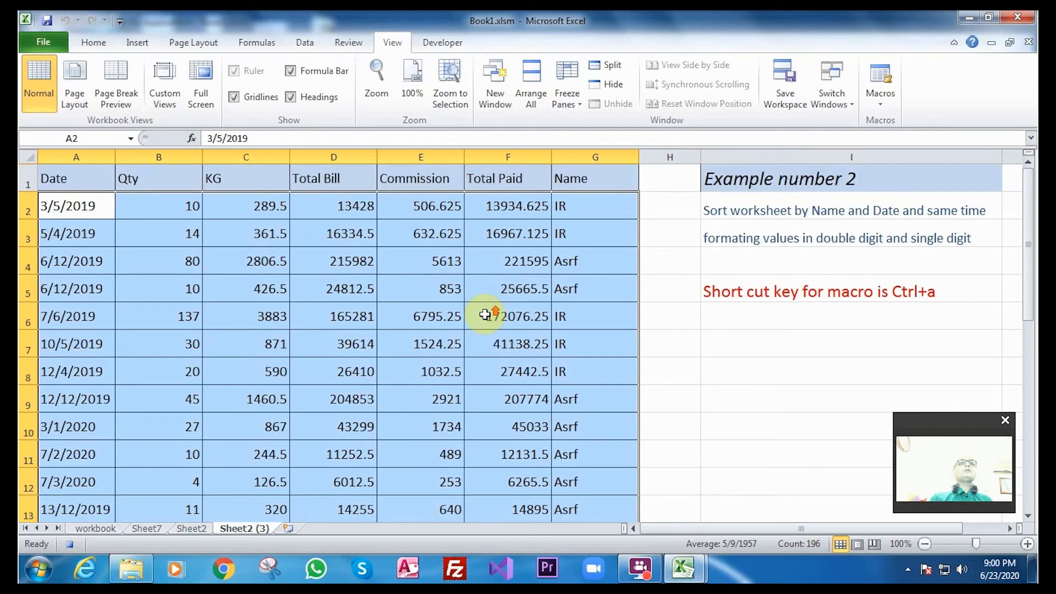
left_click(305, 44)
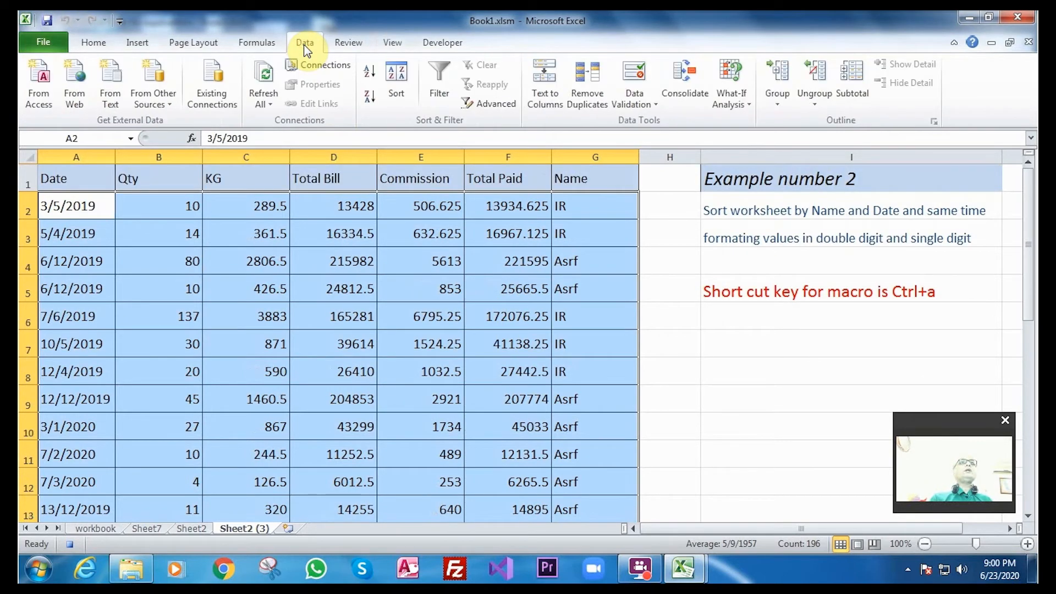
left_click(395, 77)
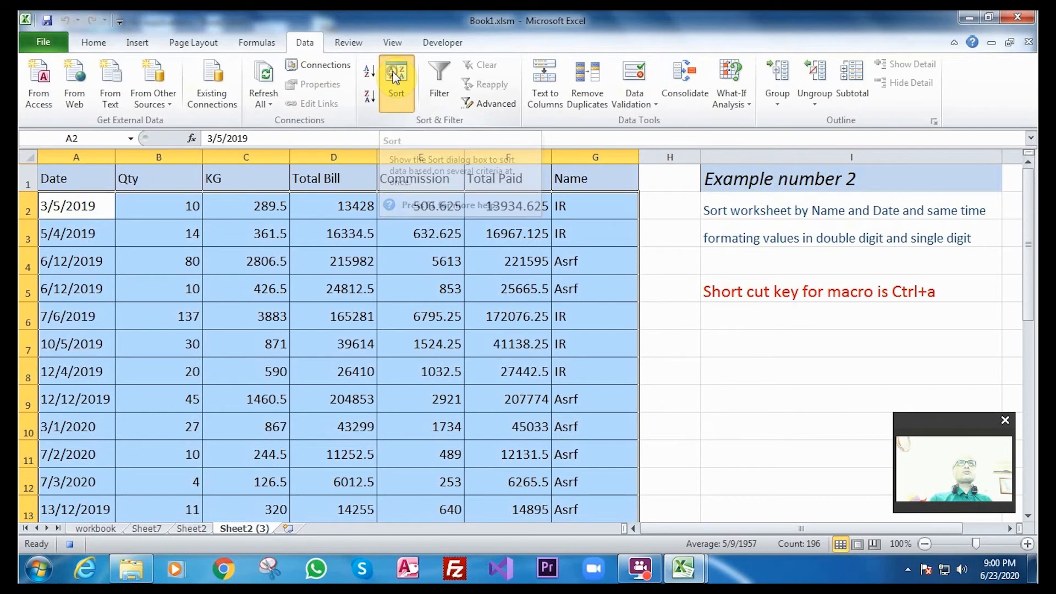
left_click(721, 275)
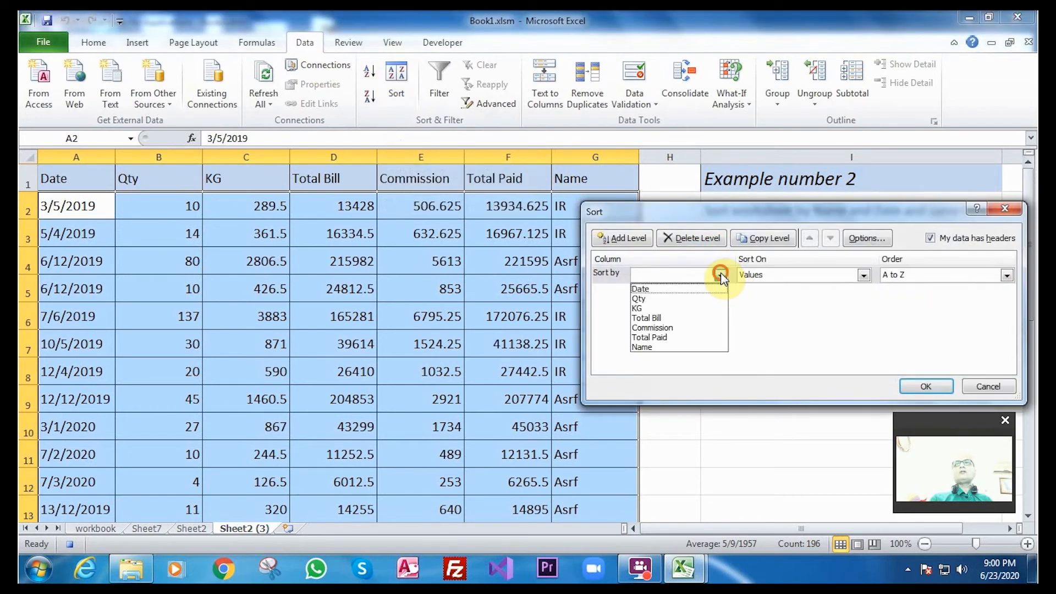
left_click(681, 347)
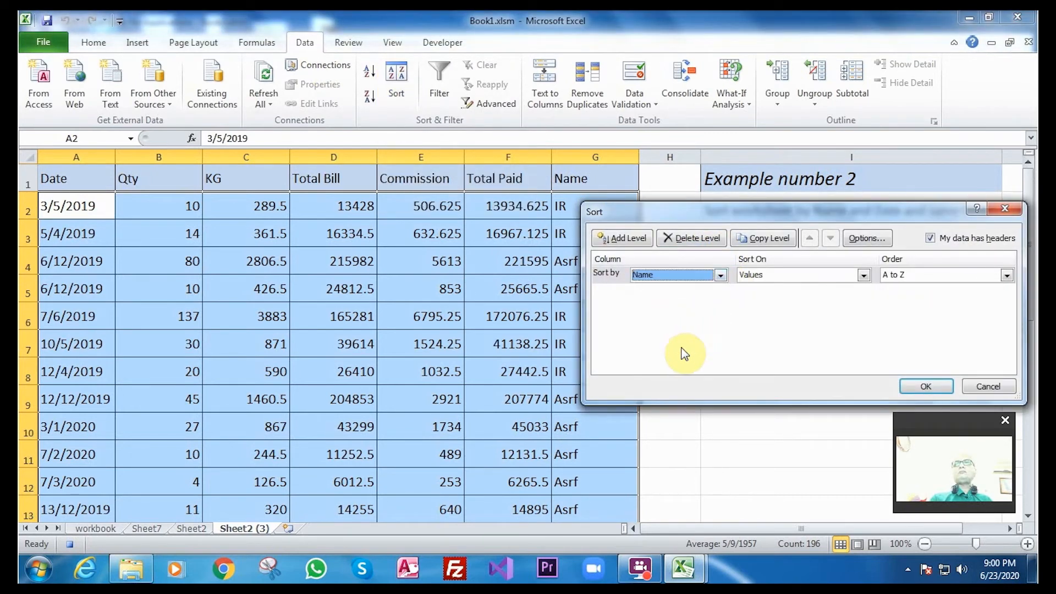
left_click(638, 242)
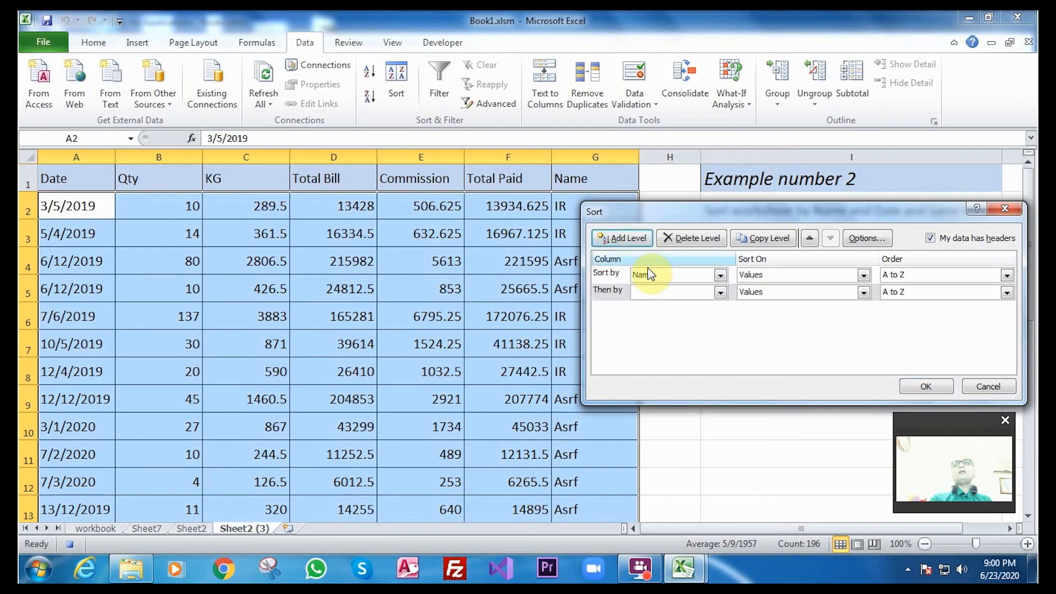
left_click(721, 292)
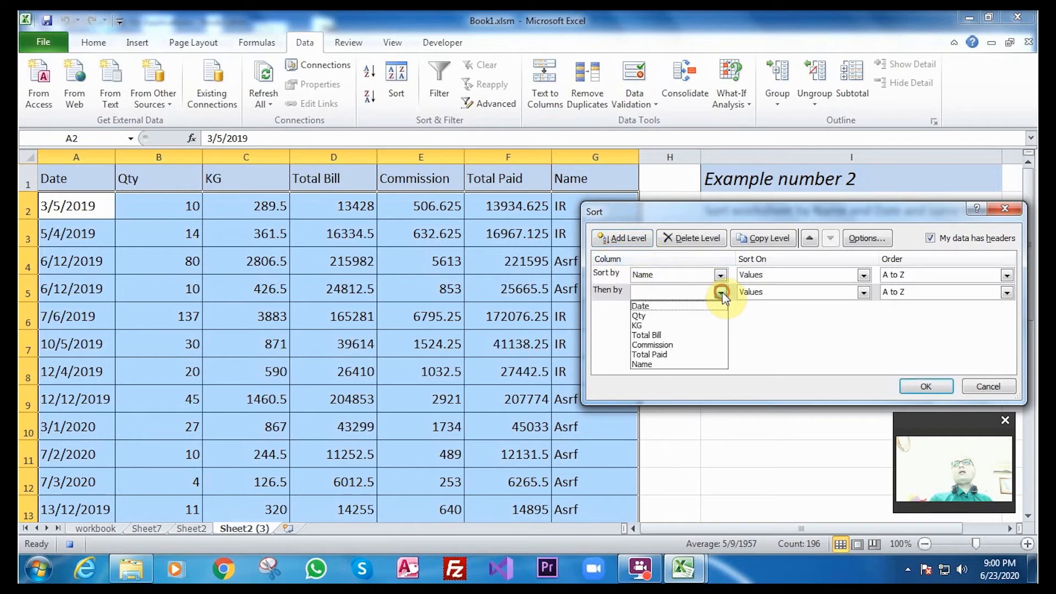
left_click(691, 306)
left_click_drag(760, 215, 361, 223)
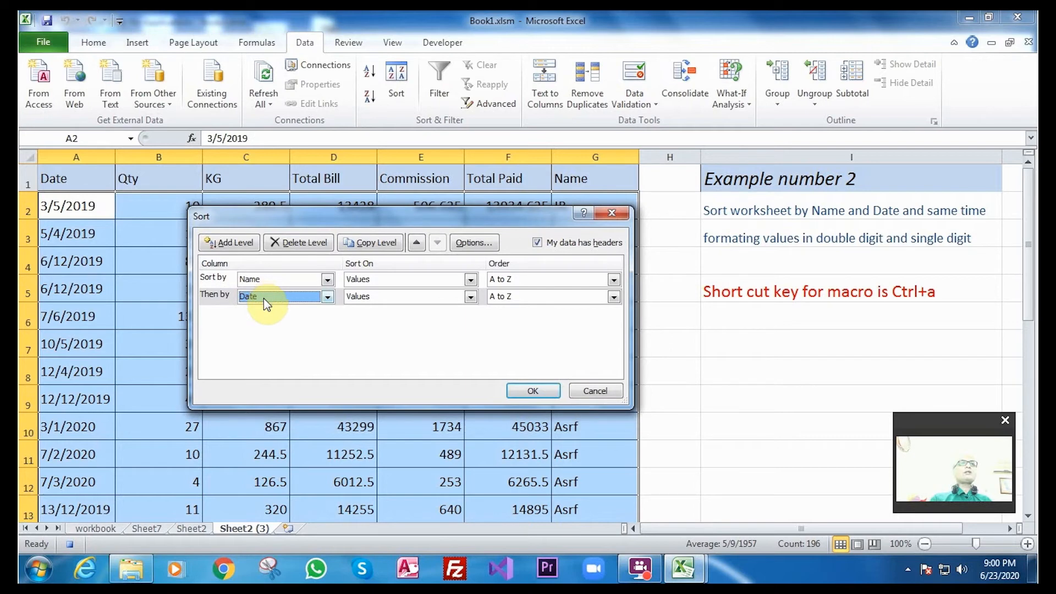
left_click(533, 391)
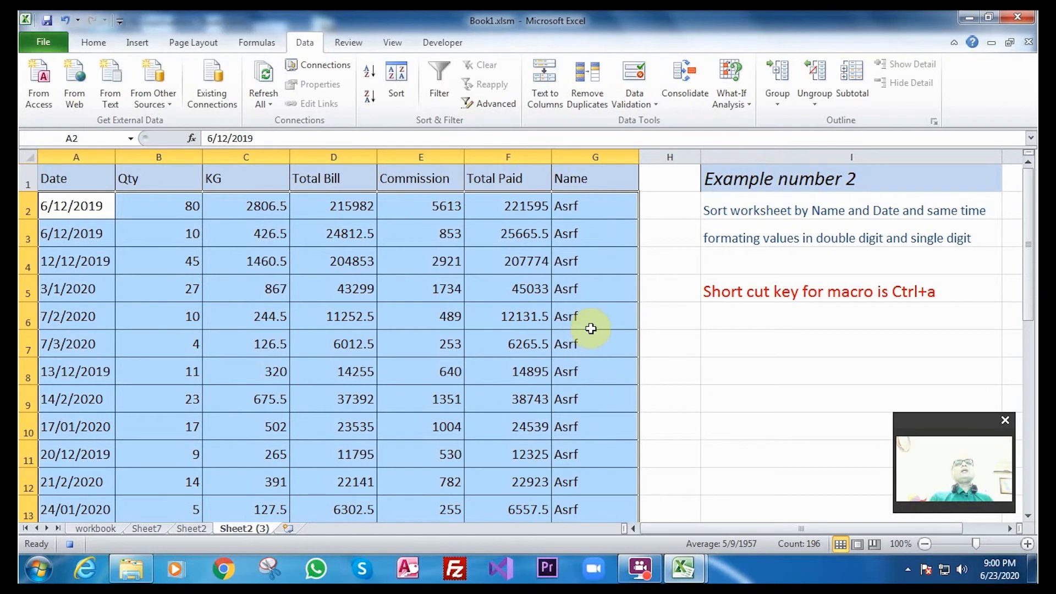
- Format D2:F29 as Number with 2 decimal places, the 1000 separator and red negatives in parentheses
left_click(347, 206)
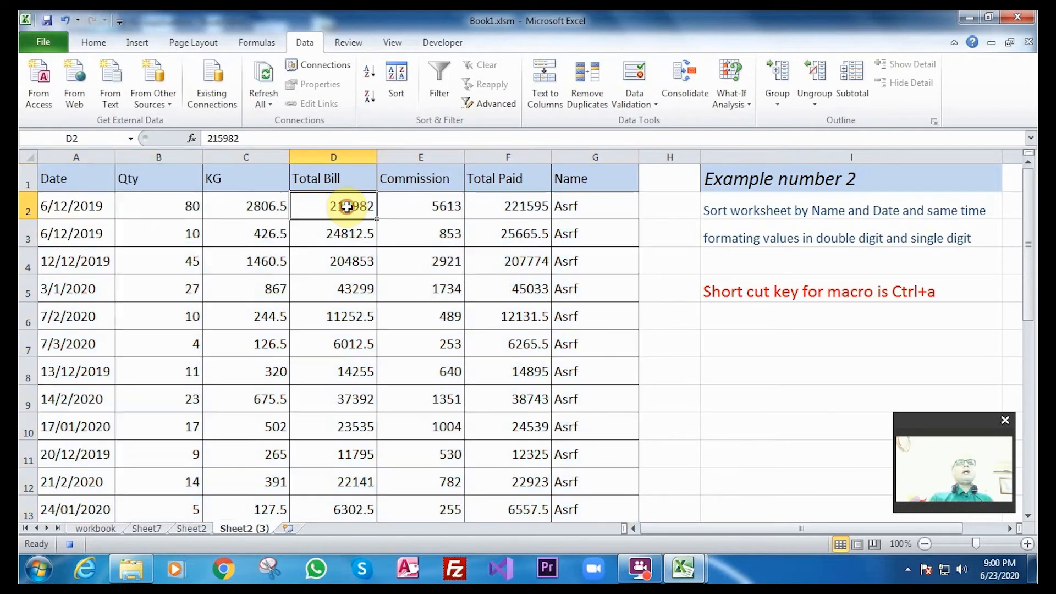
left_click_drag(347, 207, 516, 474)
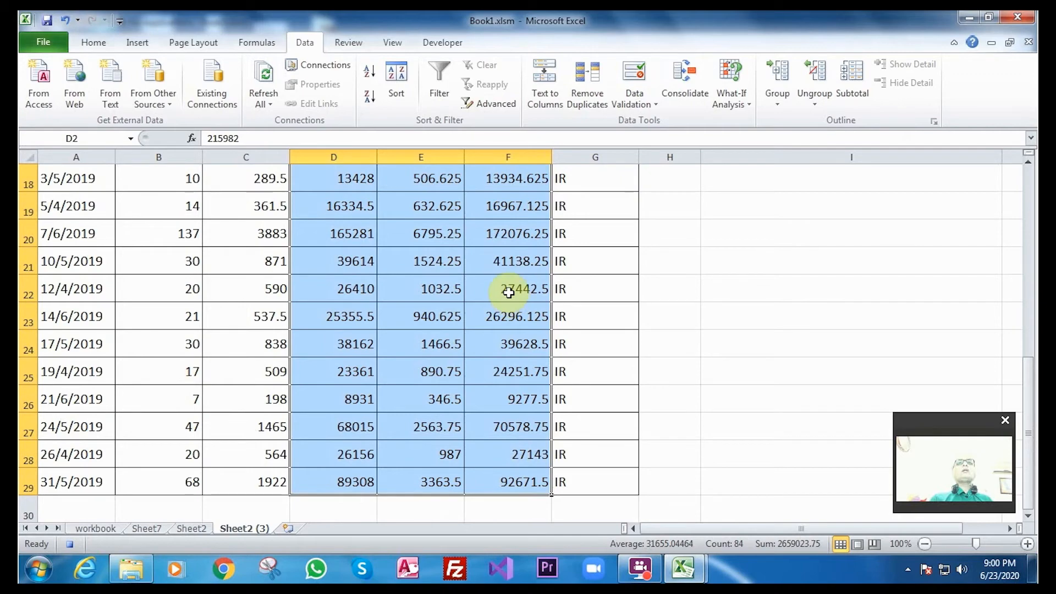
right_click(512, 298)
left_click(554, 482)
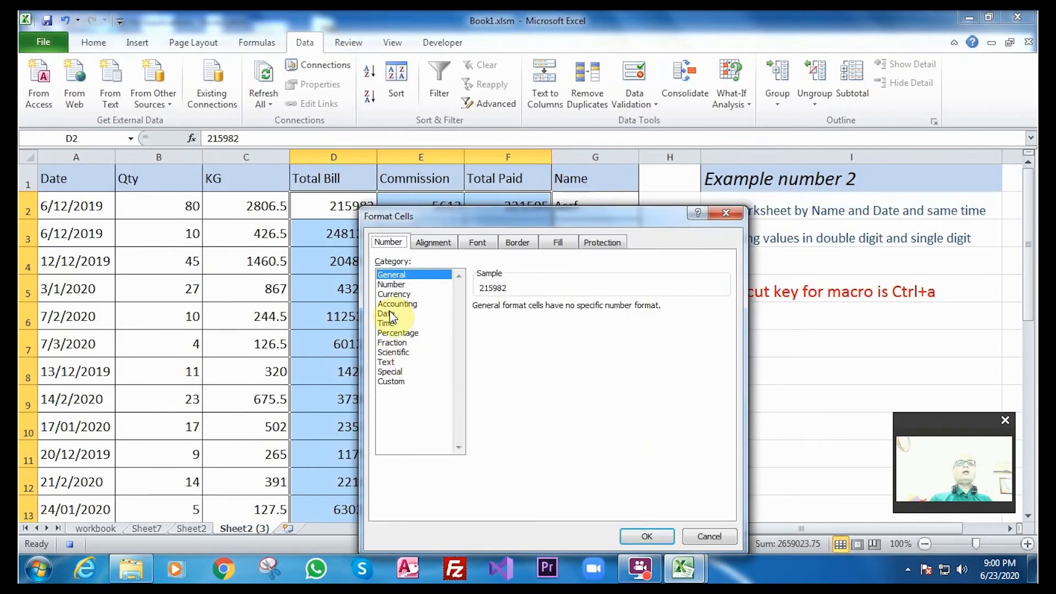
left_click(391, 284)
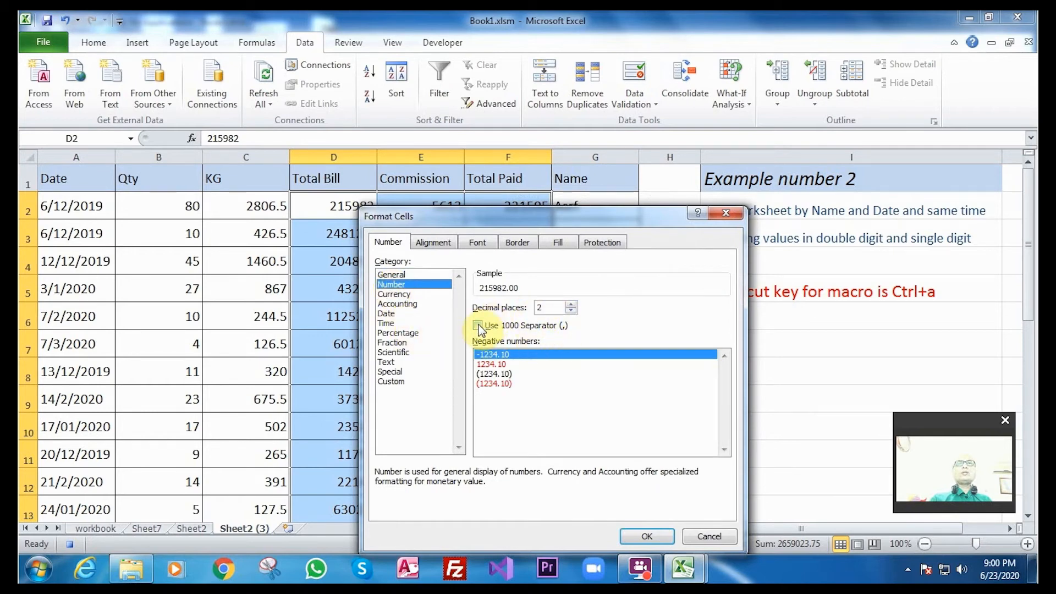
left_click(478, 326)
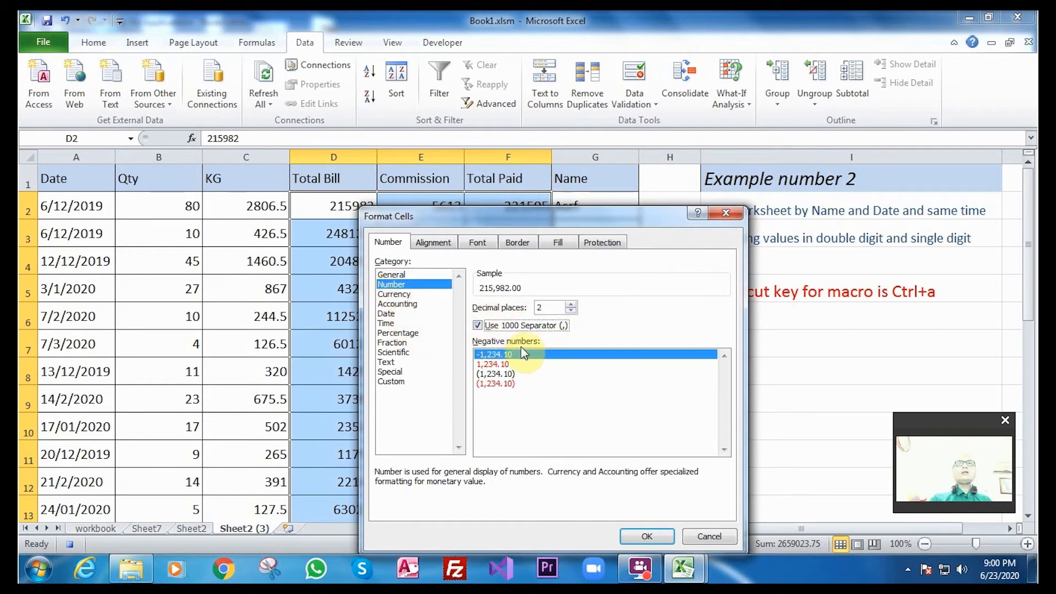
left_click(504, 385)
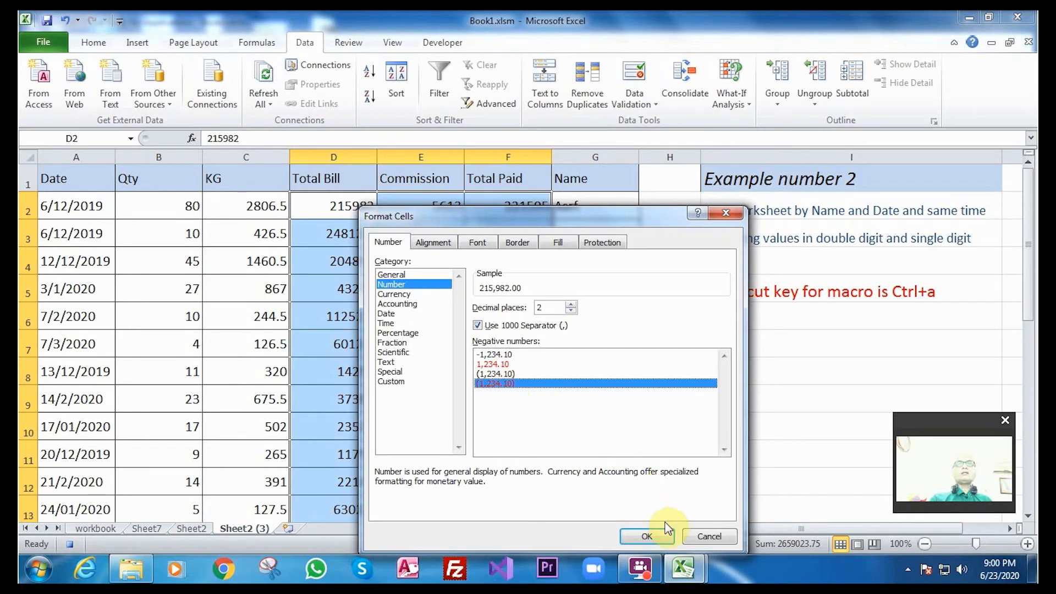
left_click(649, 537)
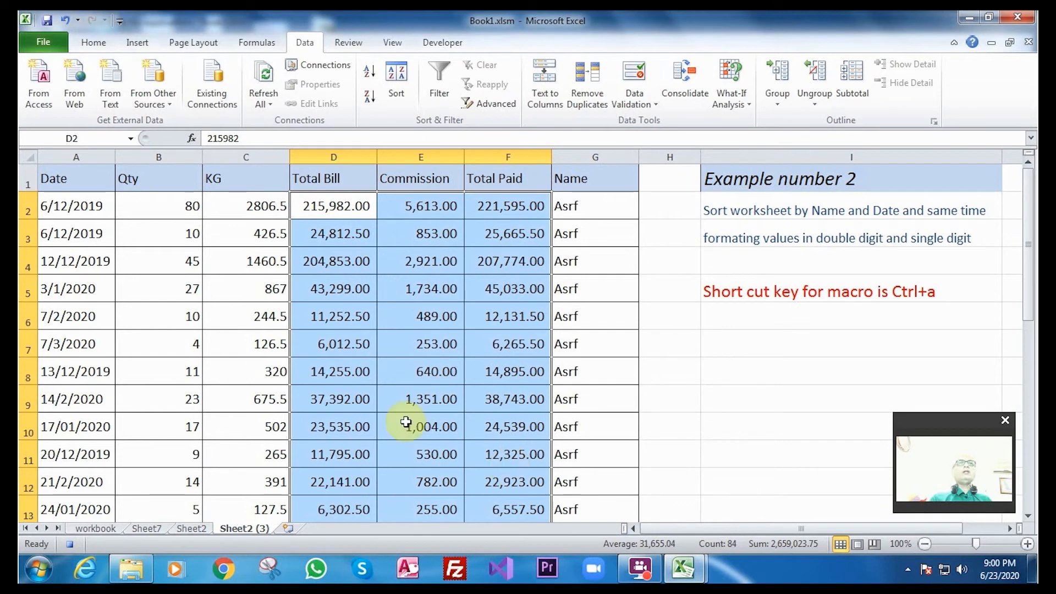
- Format the Qty and KG values in B2:C29 as Number with 1 decimal place, the 1000 separator and red negatives without parentheses
left_click_drag(176, 207, 249, 270)
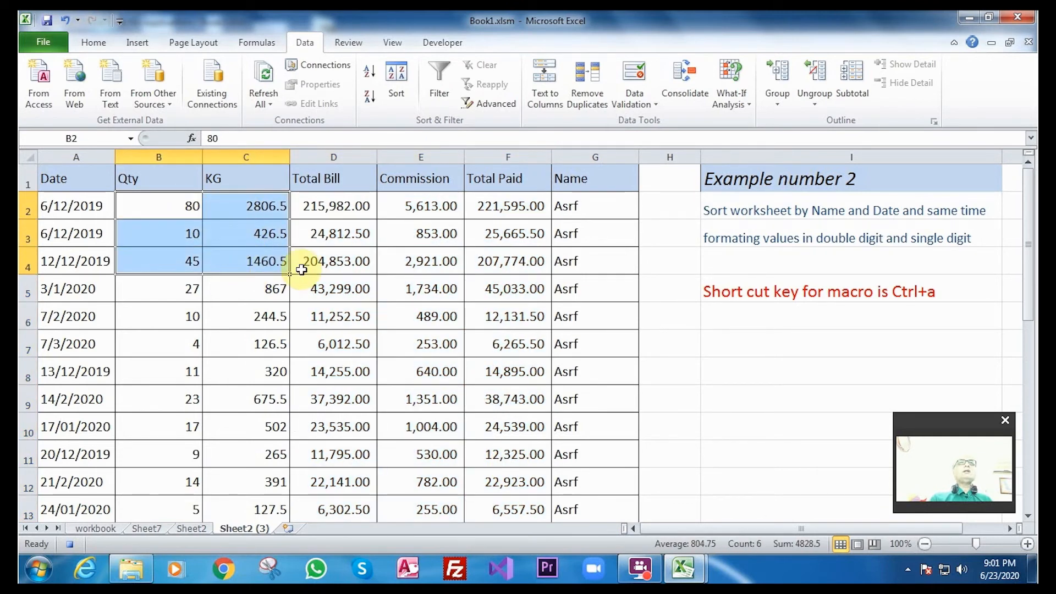
left_click_drag(171, 207, 250, 488)
right_click(262, 291)
key("Escape")
right_click(263, 289)
left_click(308, 481)
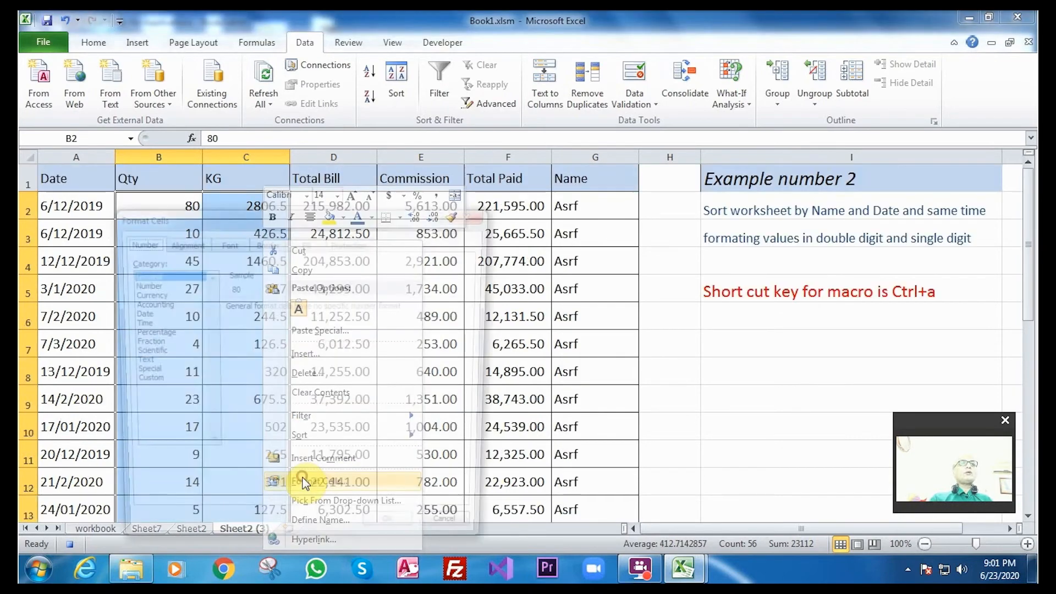
left_click(142, 285)
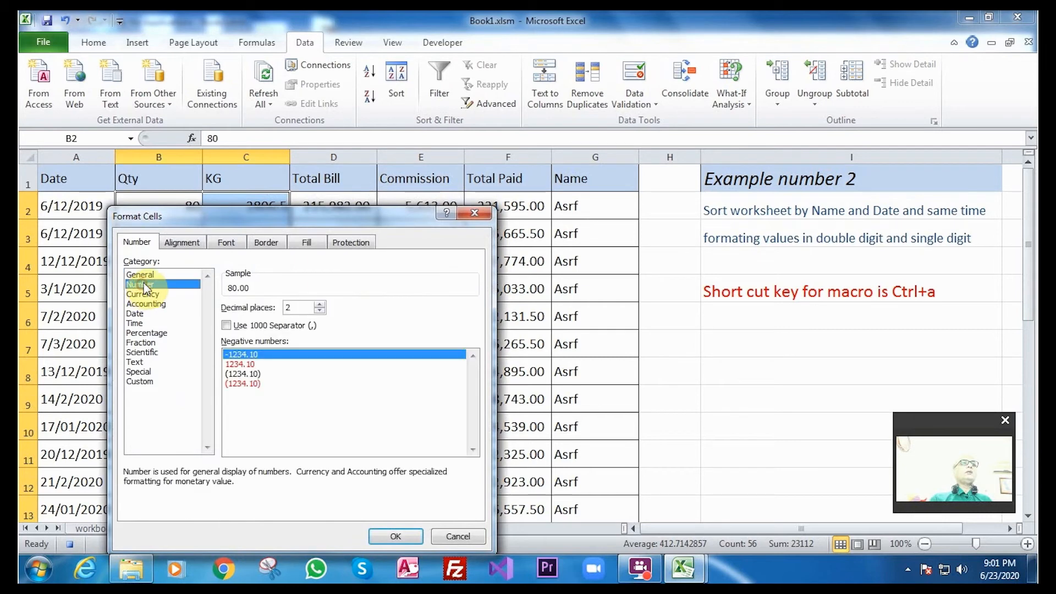
left_click(319, 312)
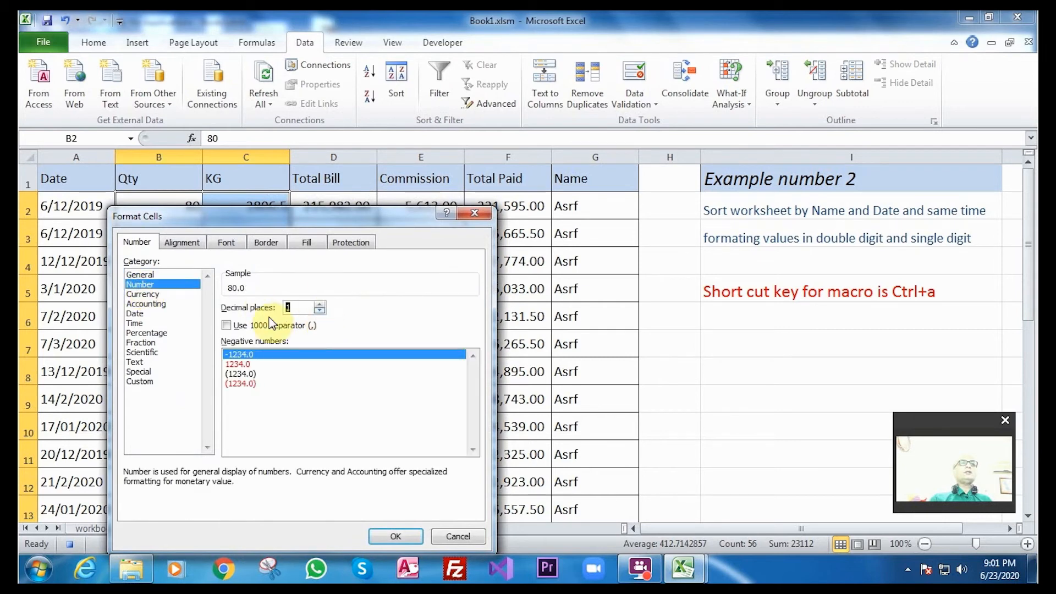
left_click(225, 325)
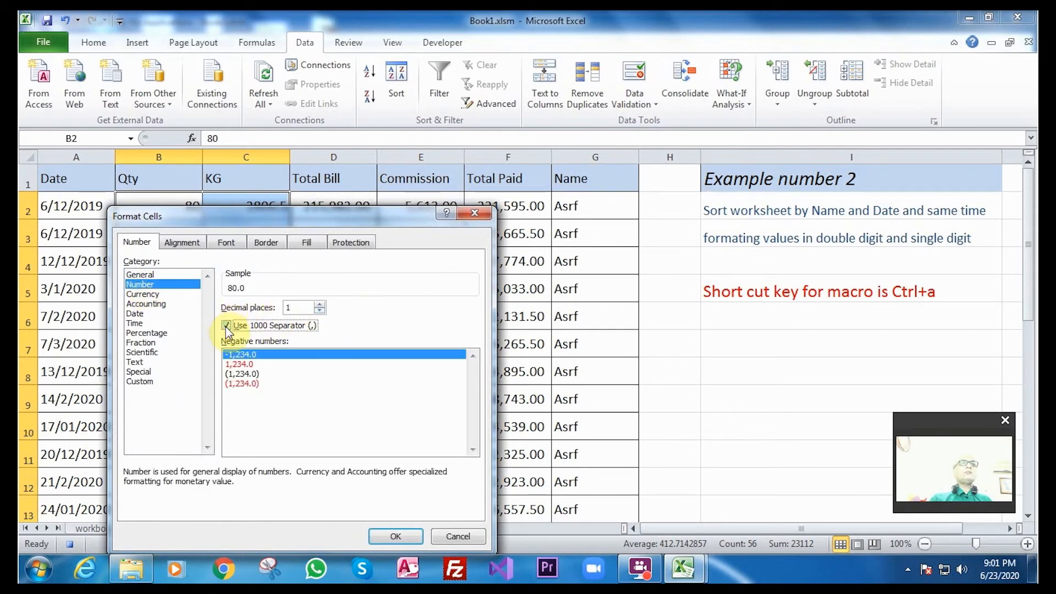
left_click(234, 365)
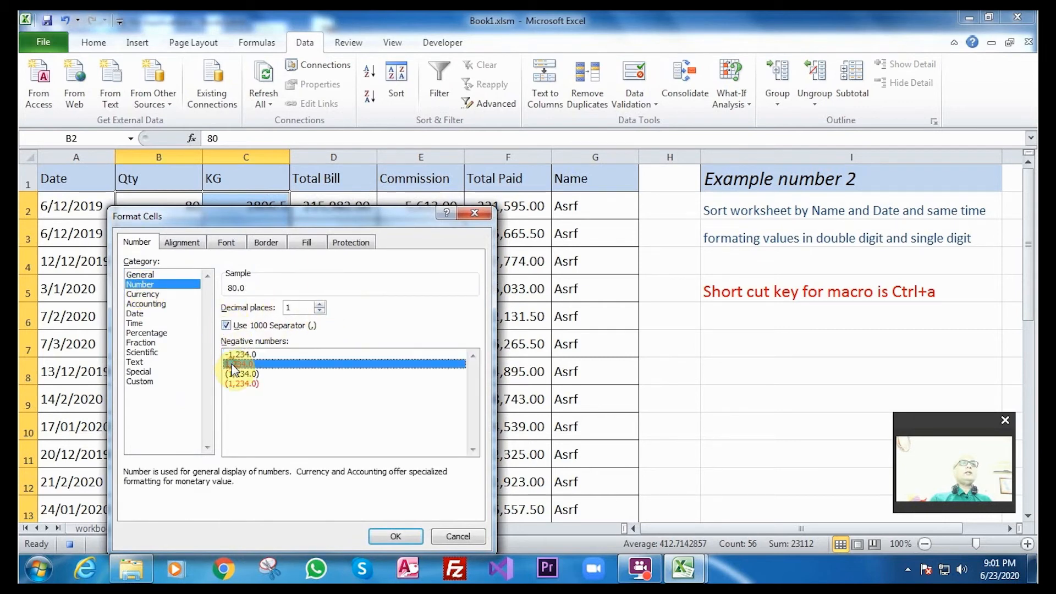
left_click(408, 540)
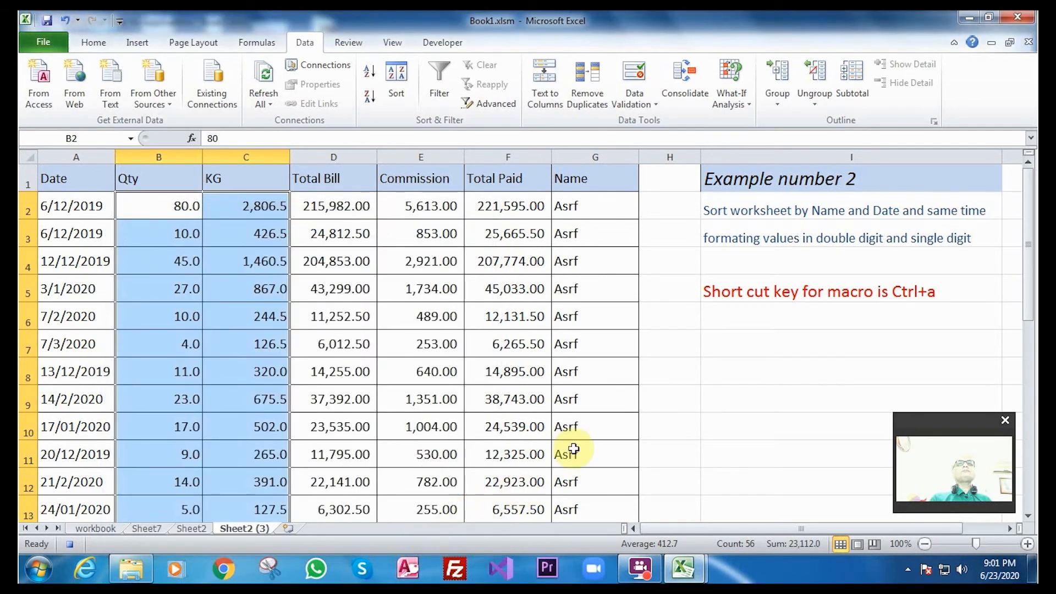
- Stop recording the macro, deselect the range and open the list of recorded macros
left_click(70, 545)
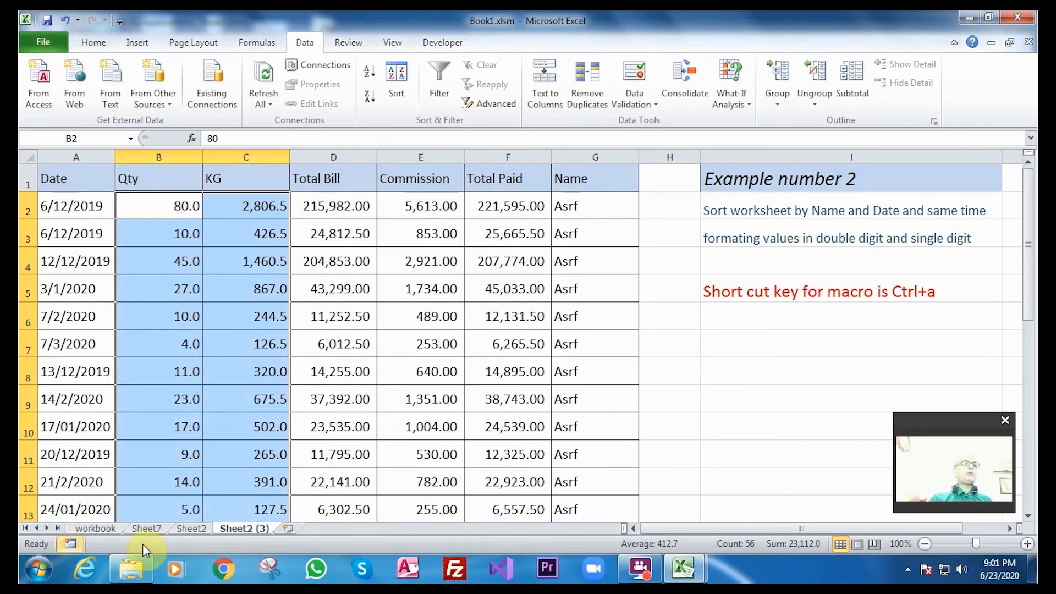
left_click(715, 410)
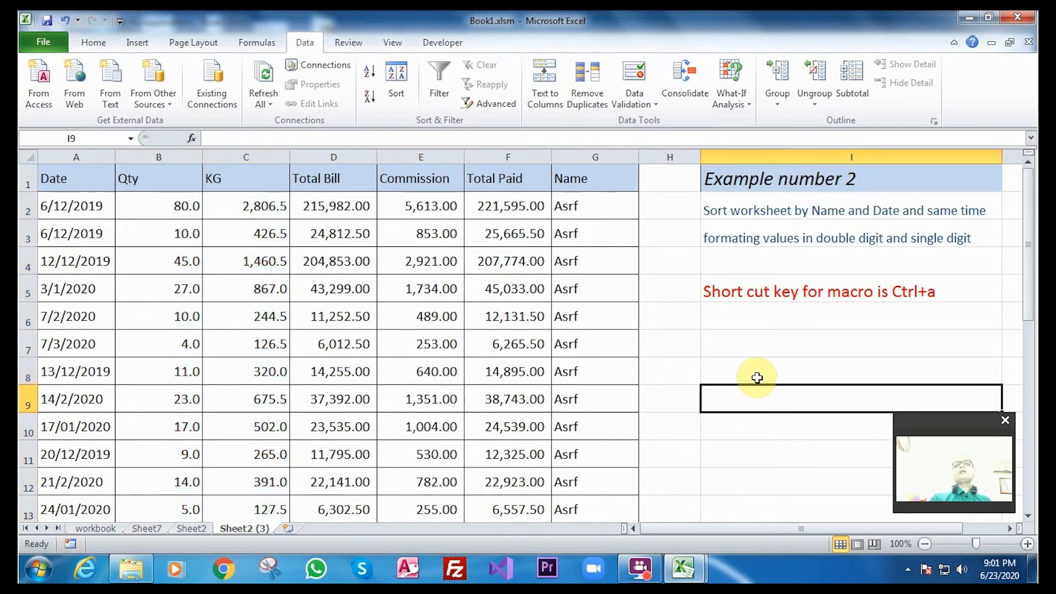
left_click(380, 43)
left_click(882, 105)
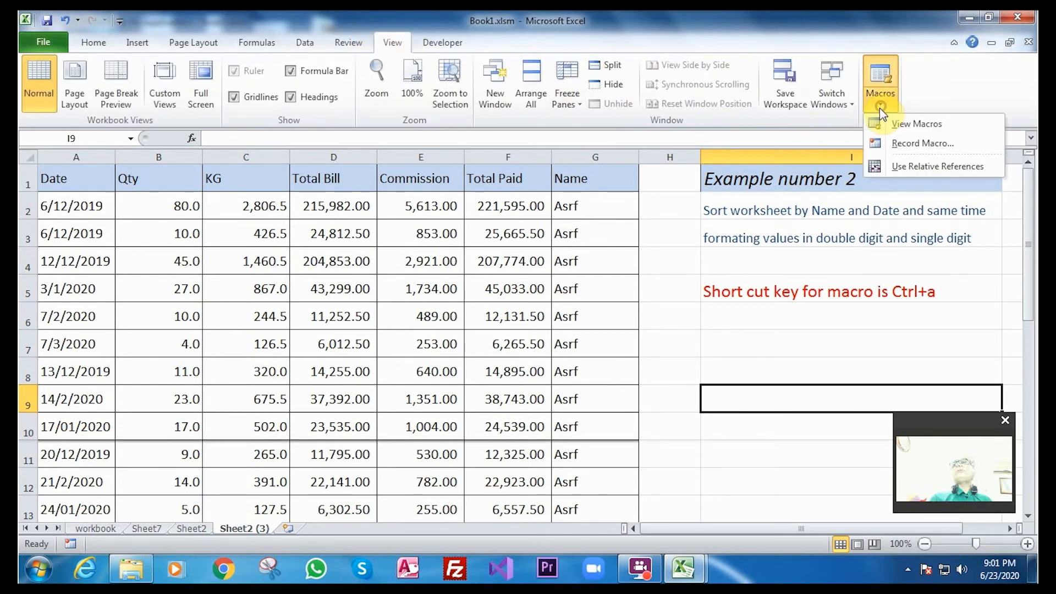
left_click(897, 124)
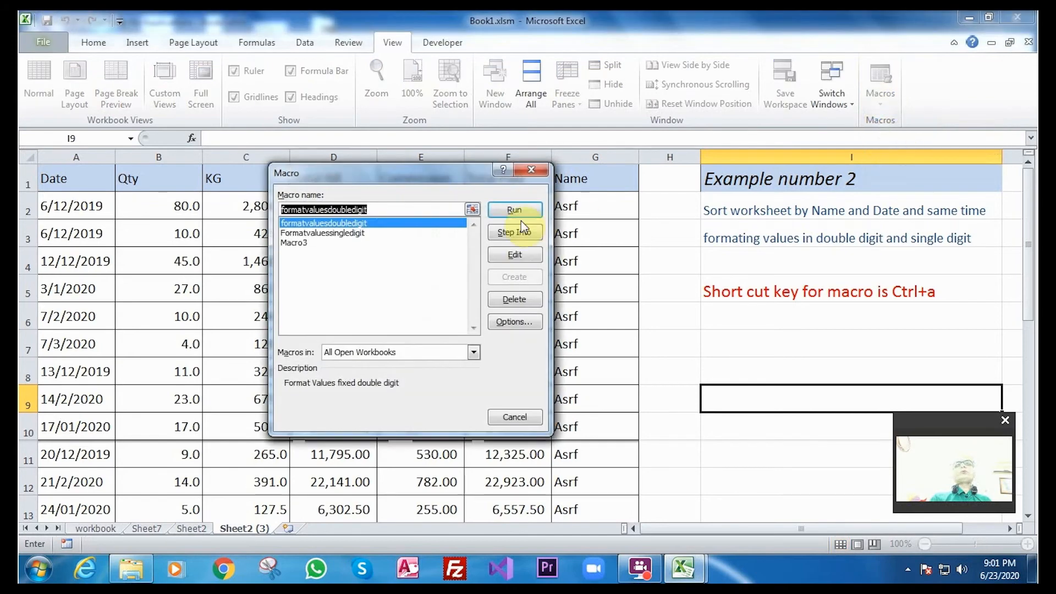
- Check Macro3 in the list of recorded macros and close the list without running it
left_click_drag(421, 175, 792, 175)
left_click(663, 247)
left_click(665, 244)
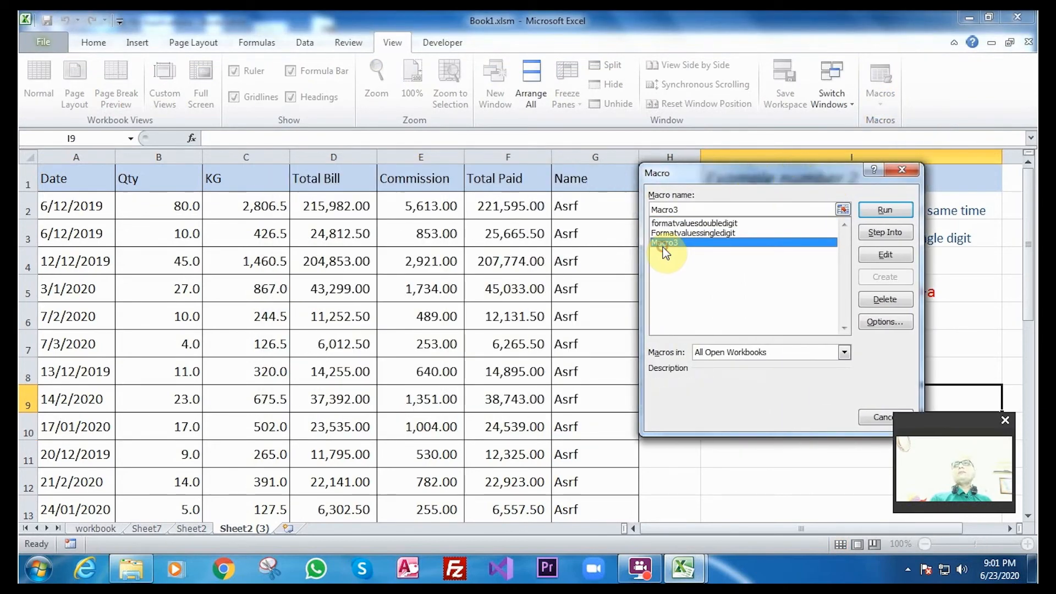
left_click(900, 171)
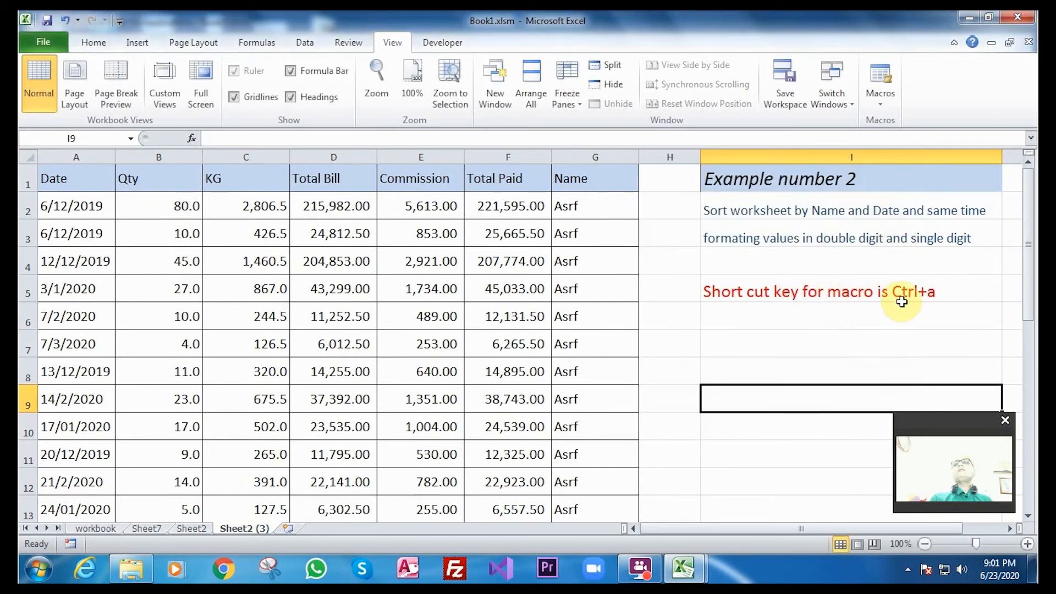
left_click(789, 314)
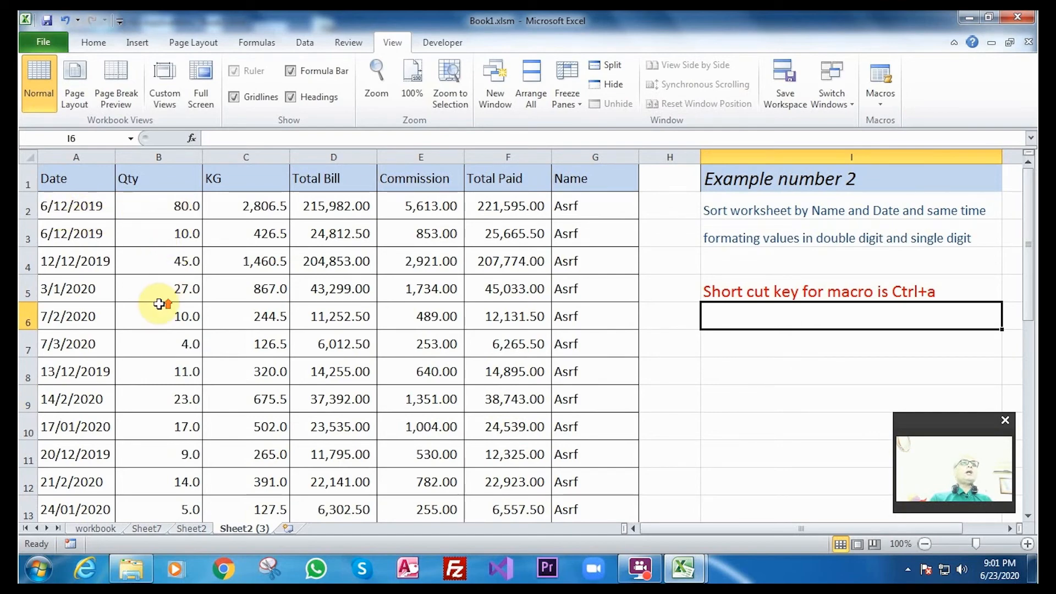
- Sort the data rows A2:G29 by the Date column in A to Z order
left_click_drag(57, 205, 573, 483)
right_click(435, 393)
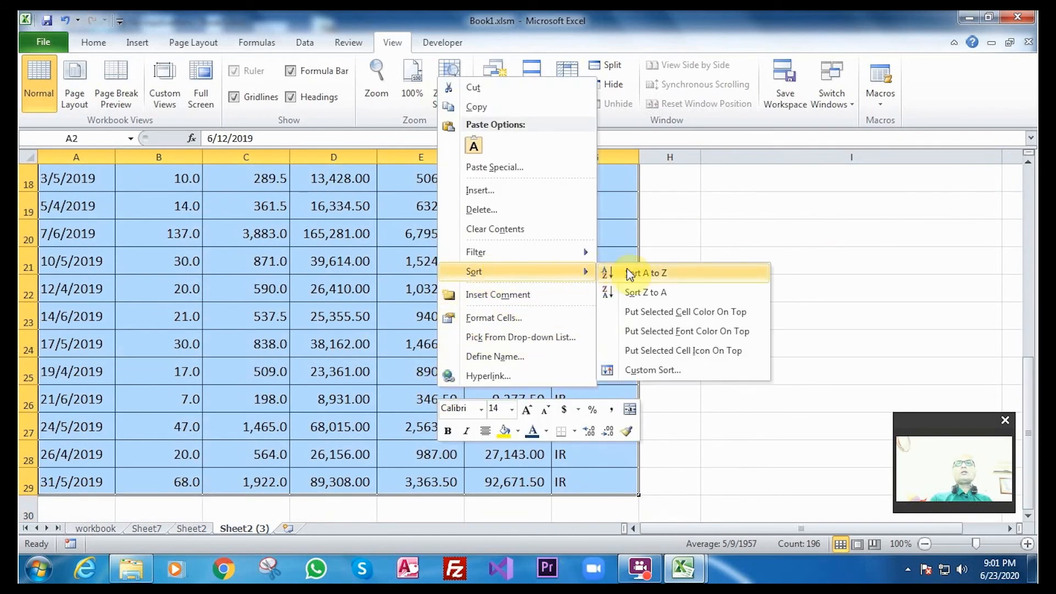
left_click(612, 272)
left_click(208, 259)
- Reset the number format of the values in B2:F29 to General and deselect the range
left_click_drag(181, 206, 484, 482)
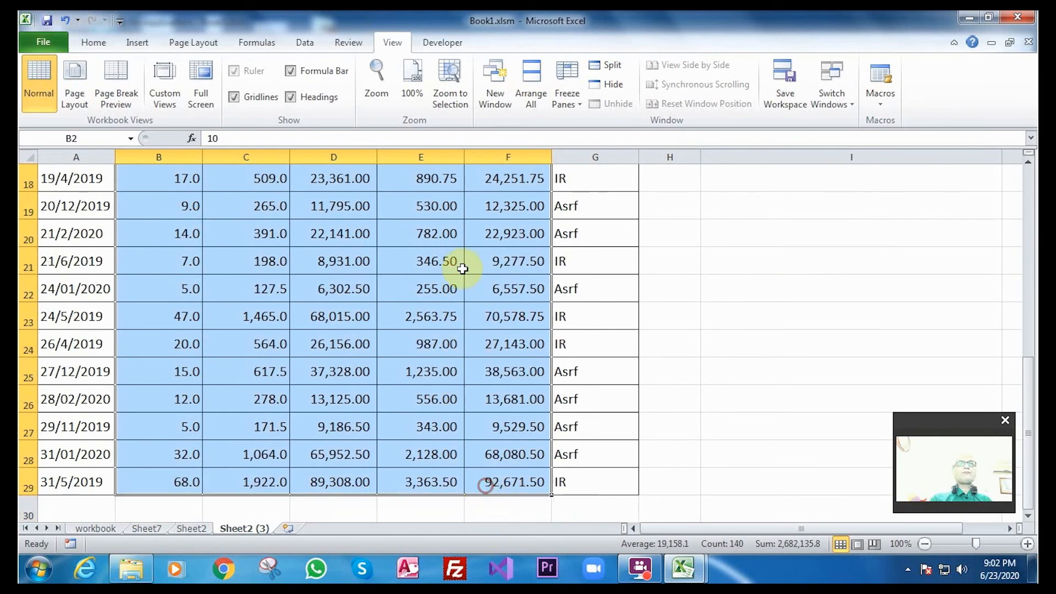
right_click(467, 245)
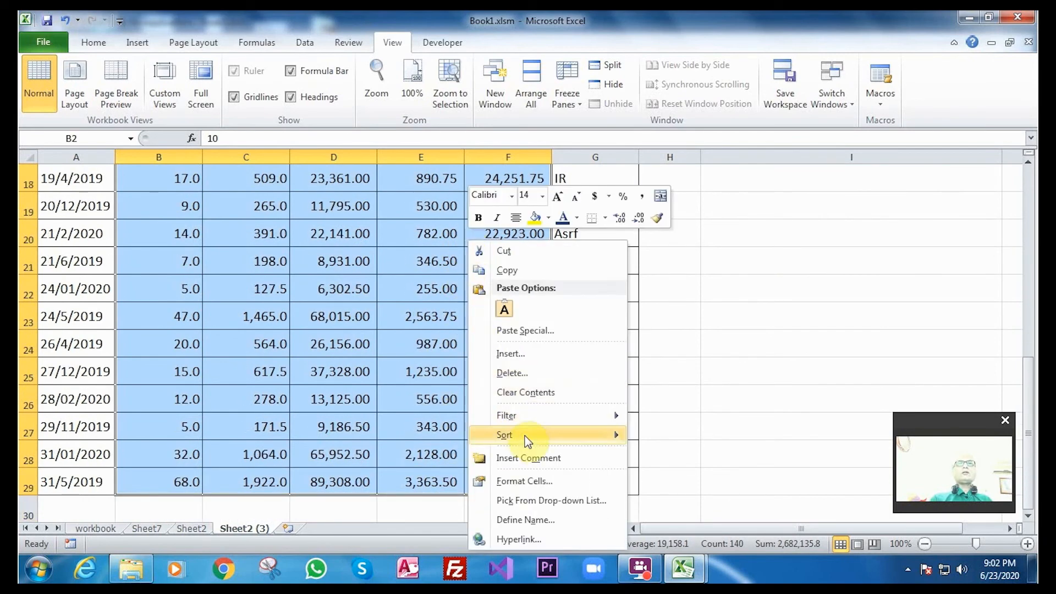
left_click(535, 485)
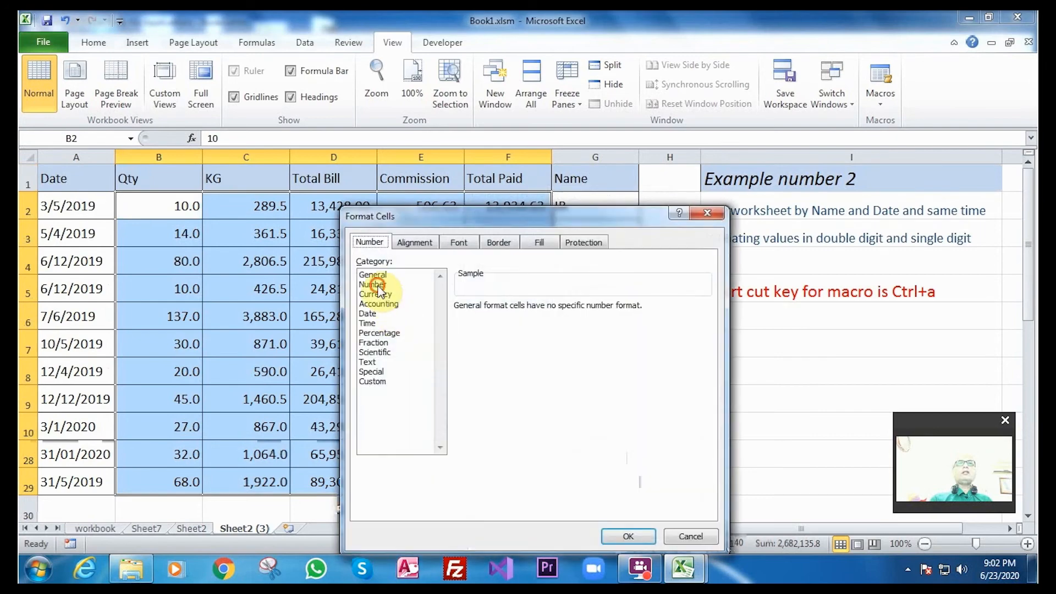
left_click(377, 284)
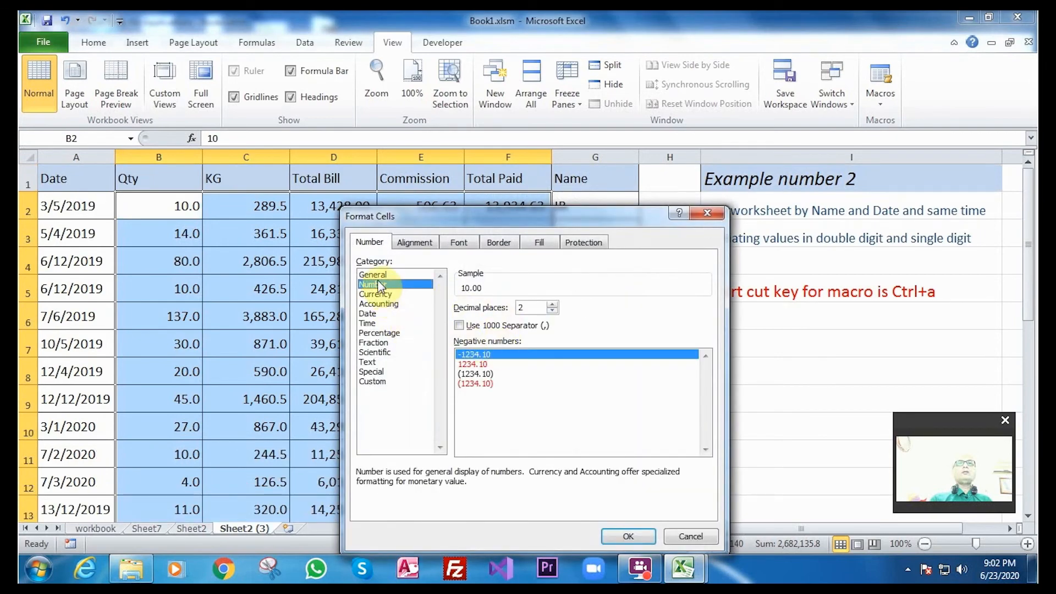
left_click(375, 275)
left_click(609, 534)
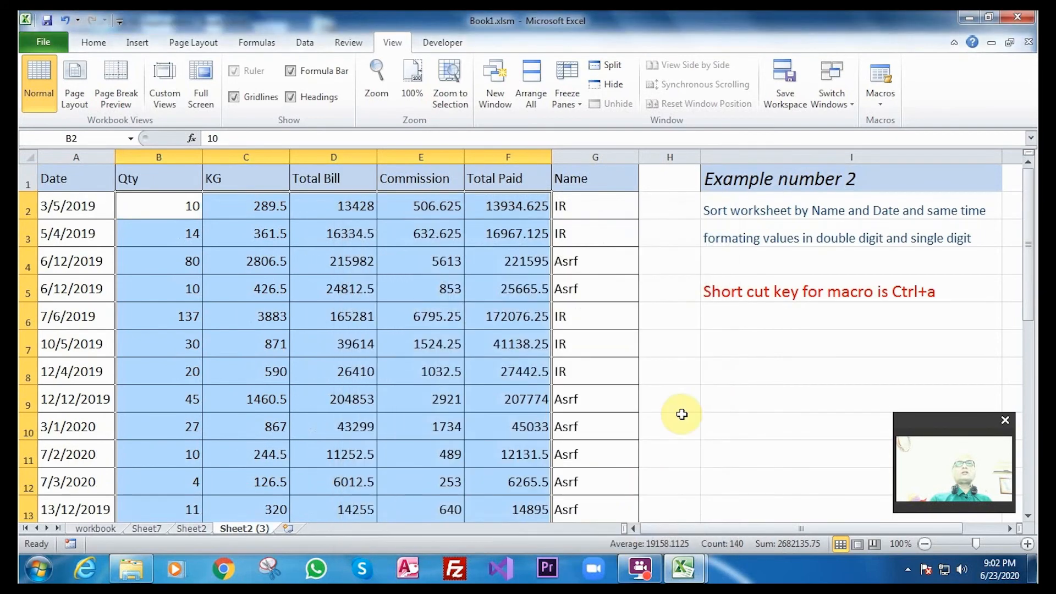
left_click(691, 372)
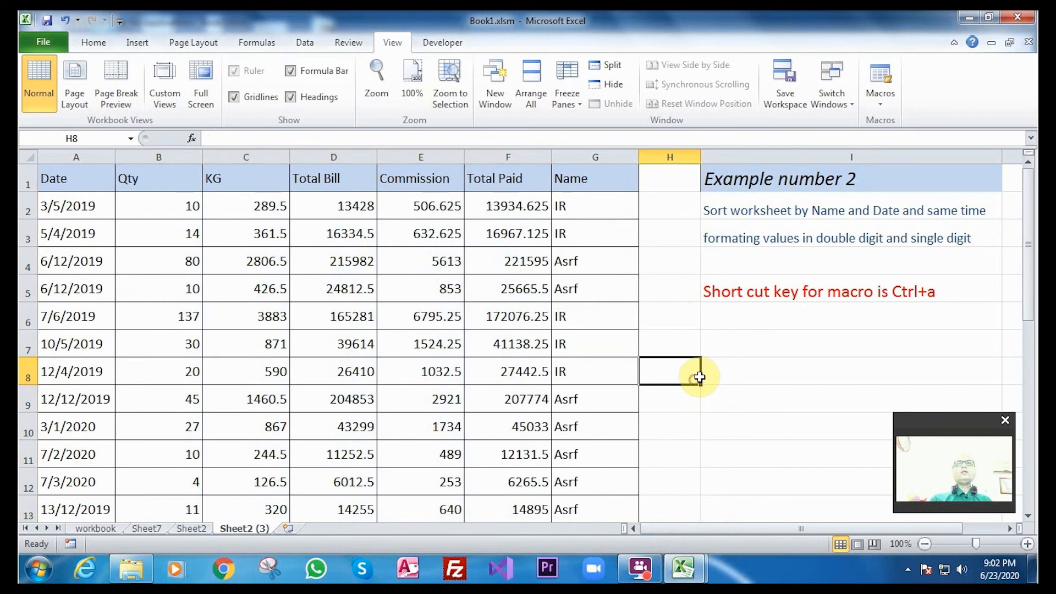
- Run Macro3 through its assigned shortcut to sort the table by Name and Date and format its values, starting from cell I7
left_click(716, 350)
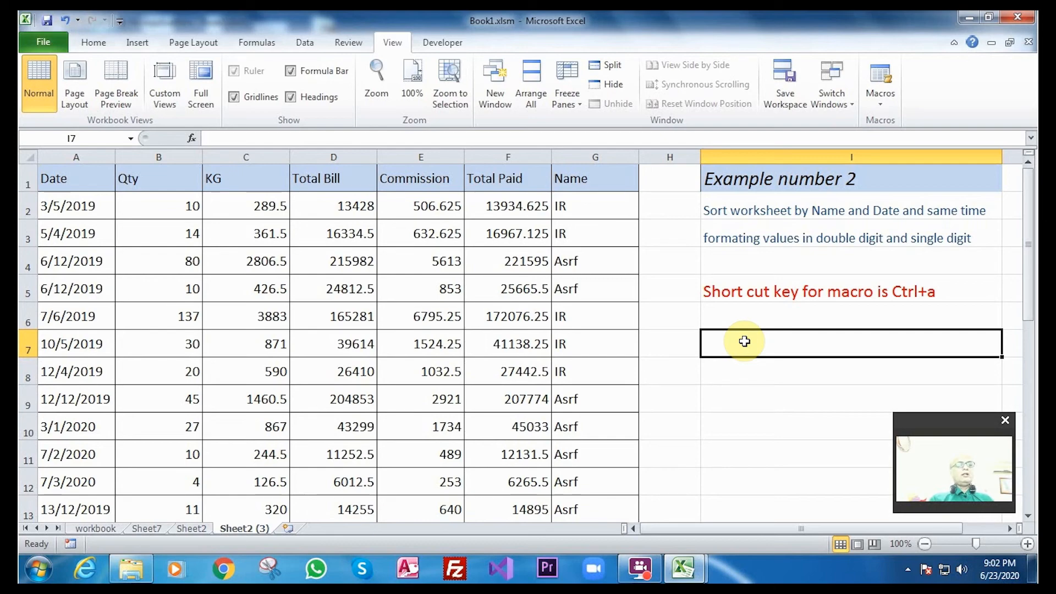
key("ctrl+a")
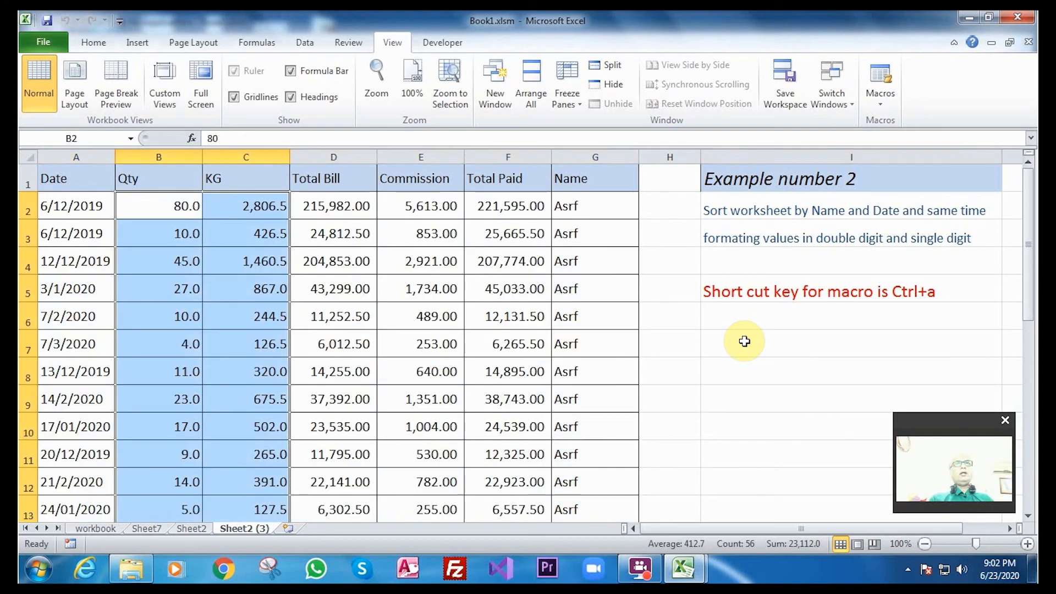
left_click(744, 341)
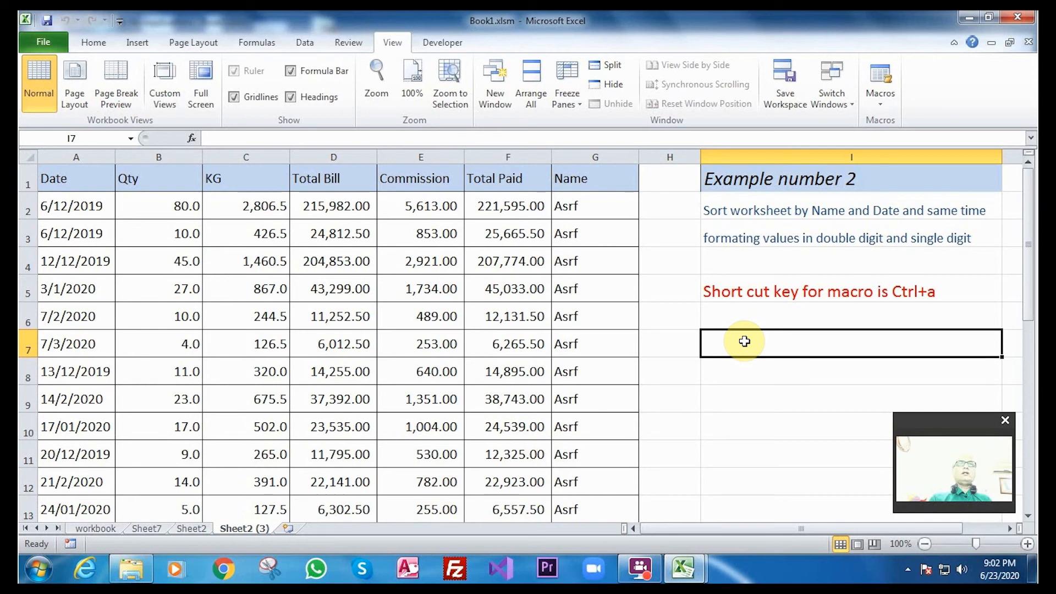
left_click(727, 380)
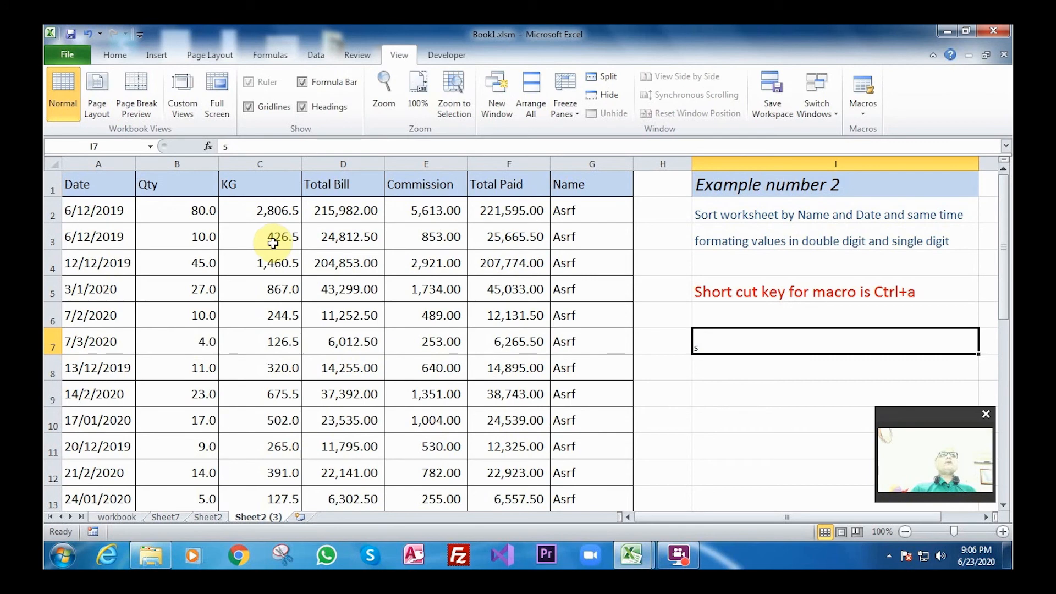
- Save the workbook to the Desktop as Book1.xlsm in Excel Macro-Enabled Workbook format, replacing the existing file
left_click(74, 60)
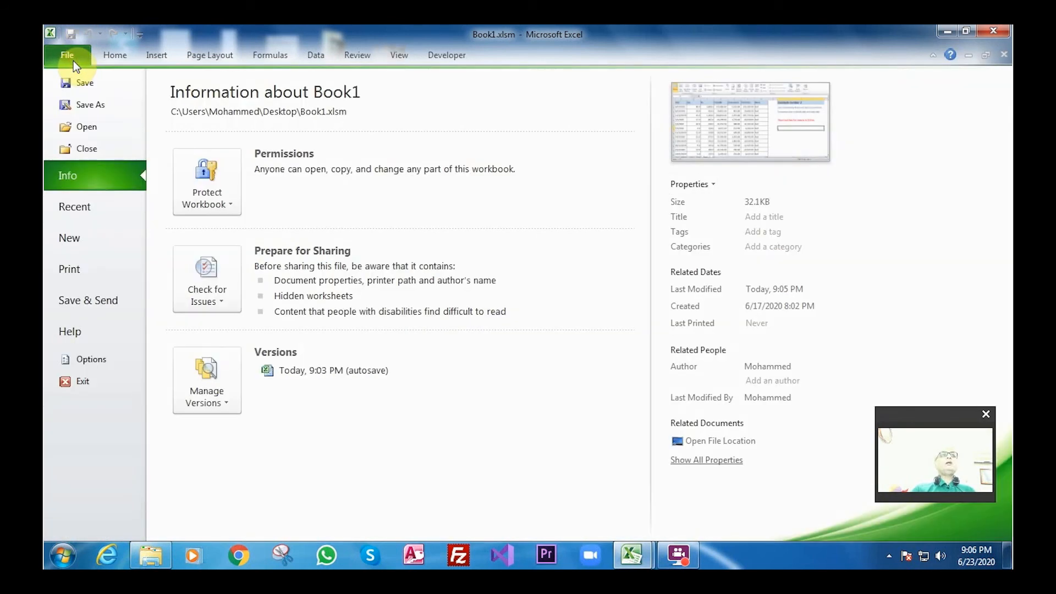
left_click(72, 98)
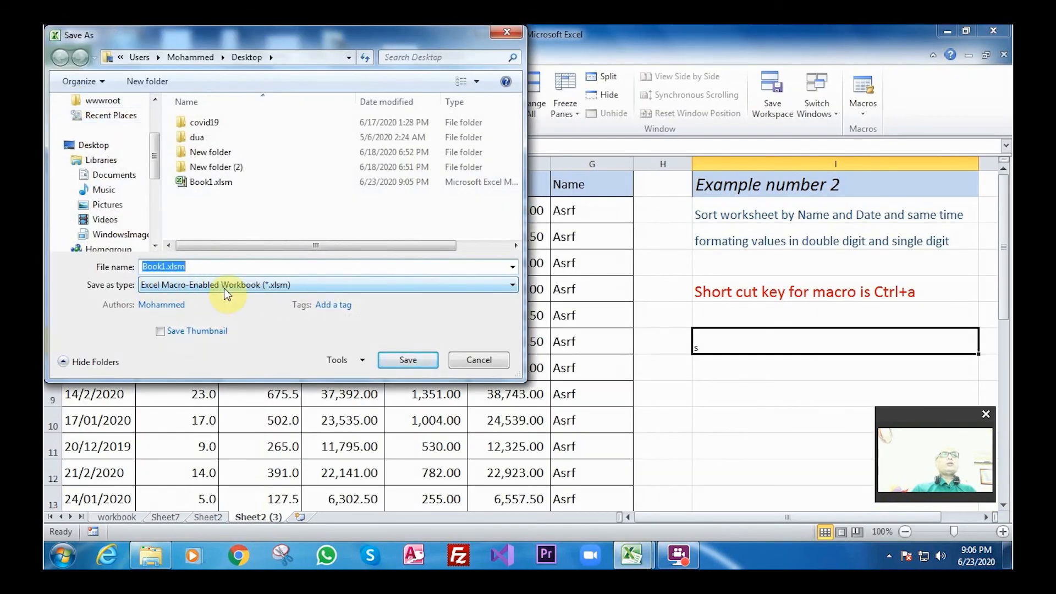
left_click(507, 283)
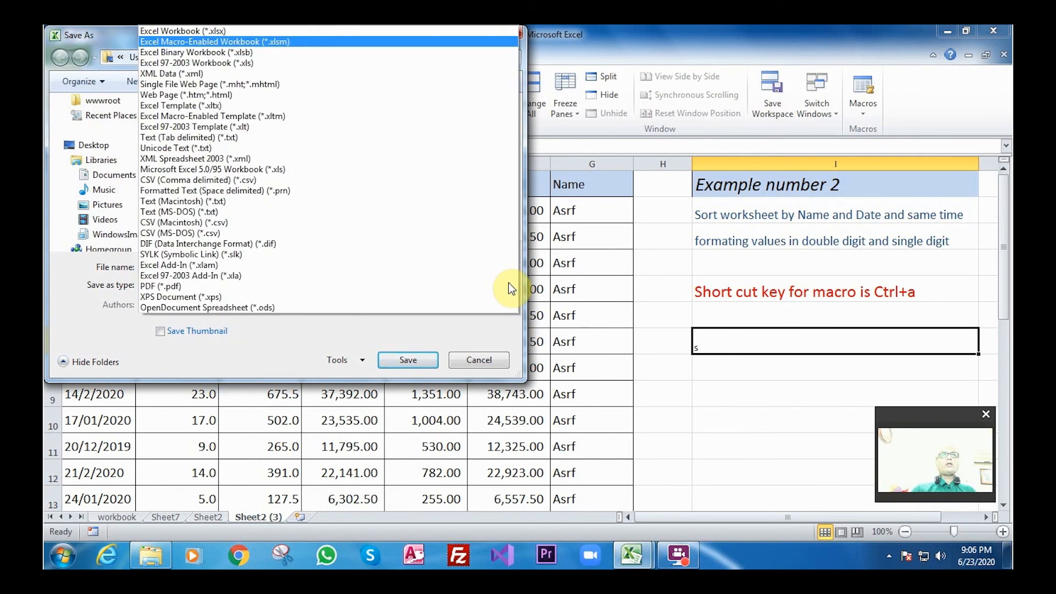
left_click(233, 41)
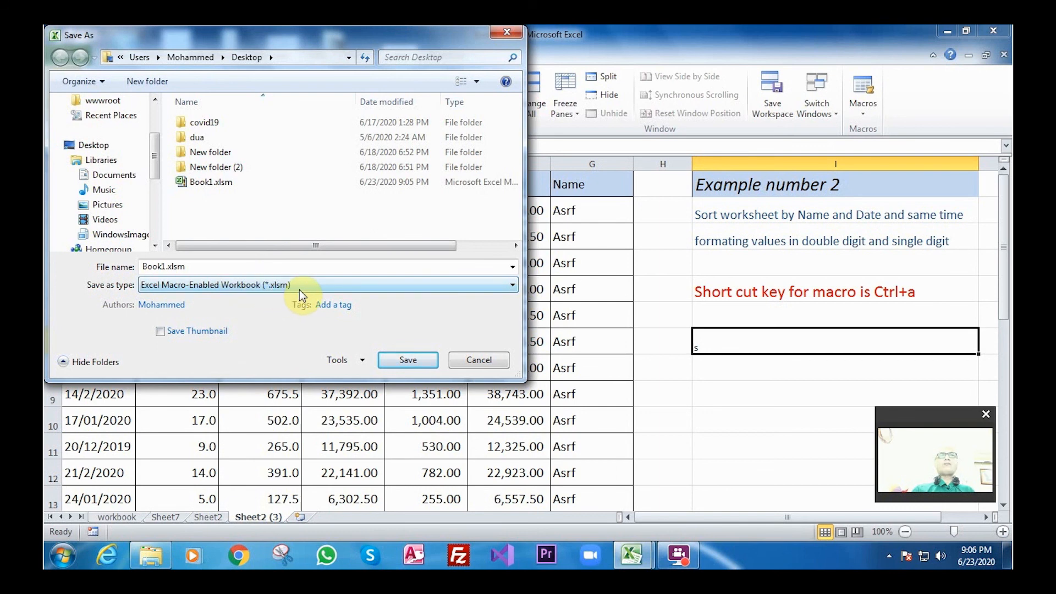
left_click(401, 359)
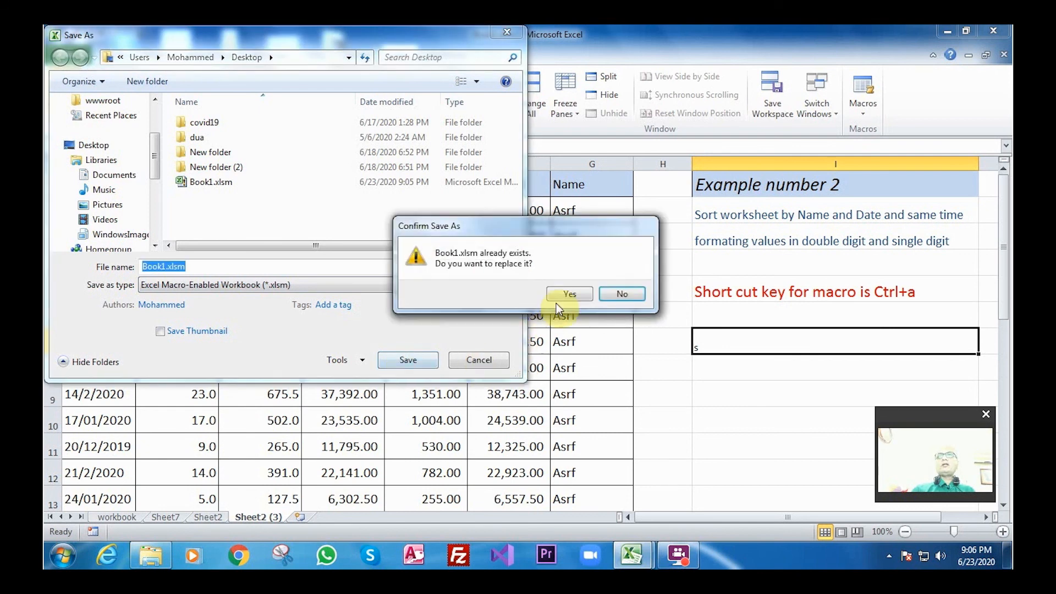
left_click(567, 288)
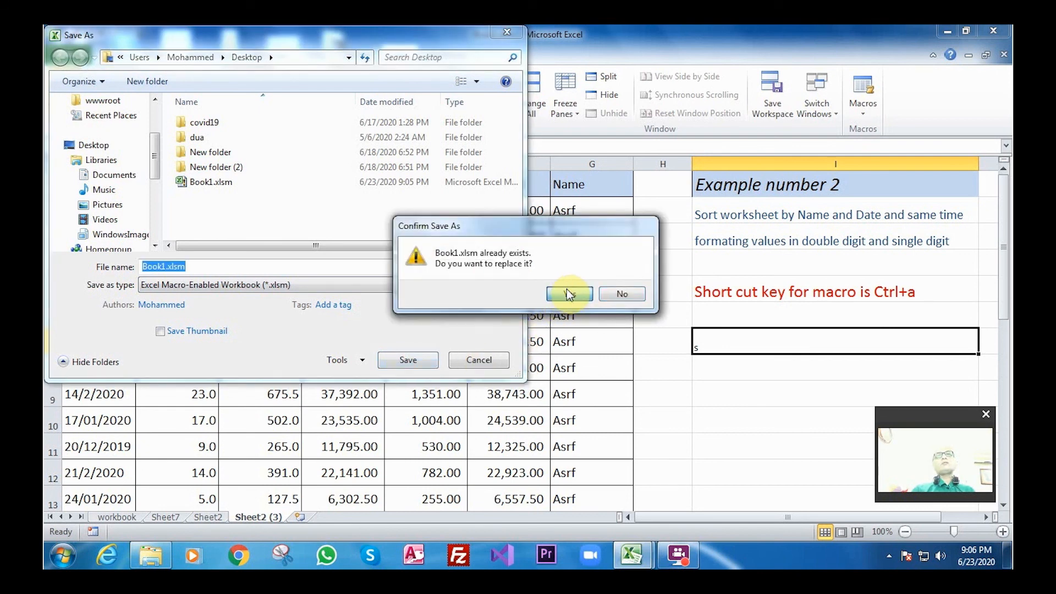
left_click(568, 295)
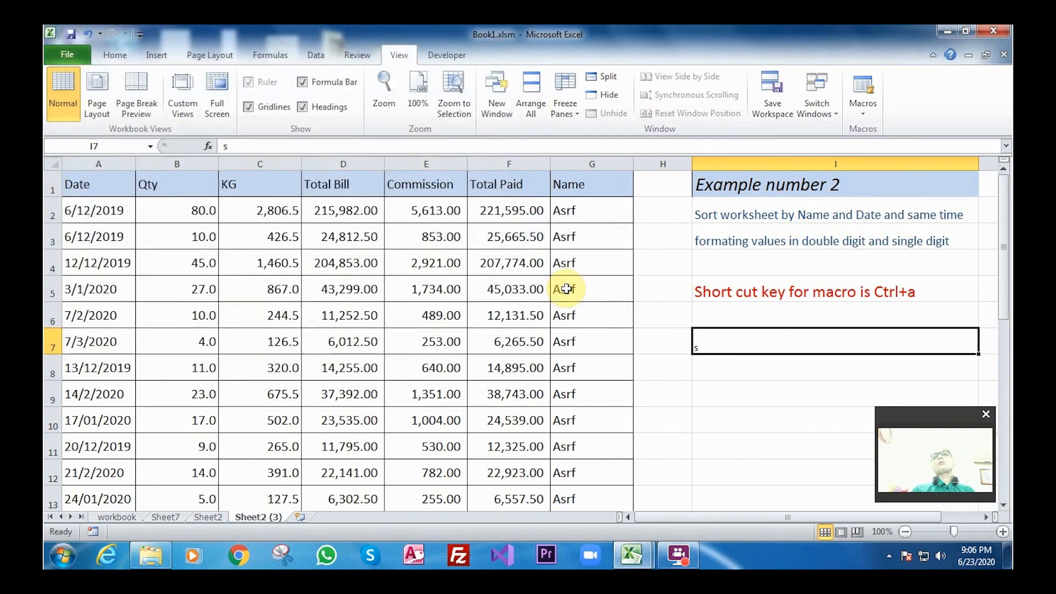